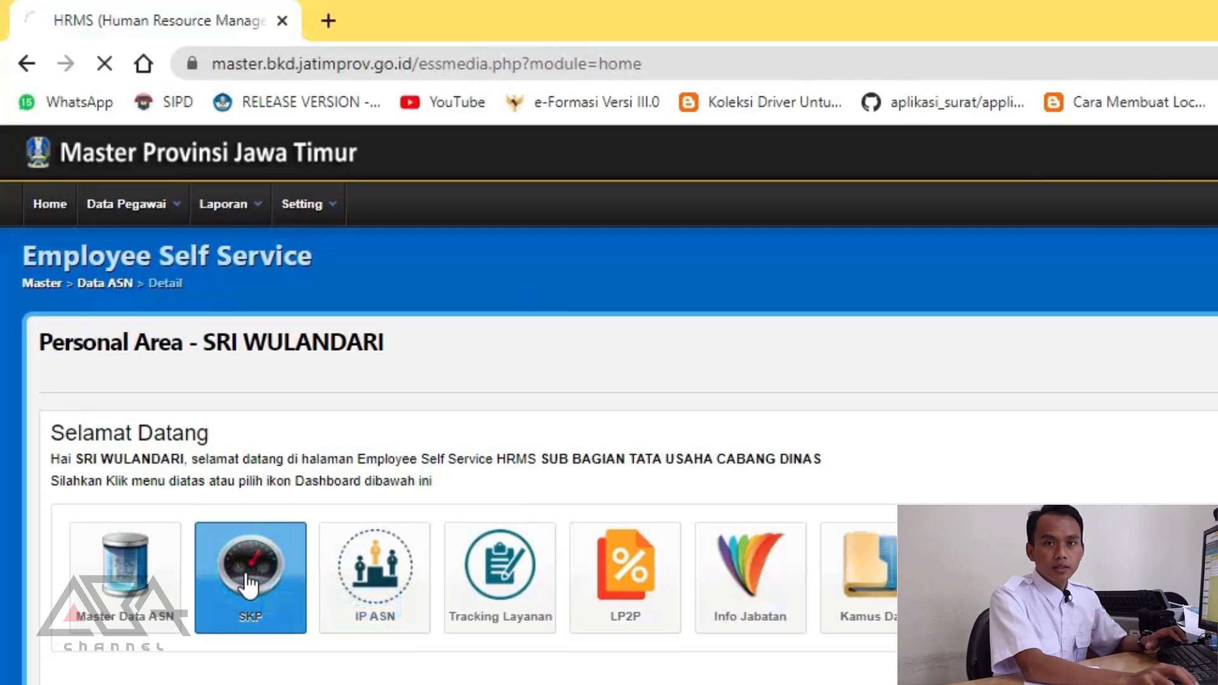
# Highlight the SKP Tahun 2022 heading, then go to the Setting Tahun SKP page.
pyautogui.moveTo(580, 342); pyautogui.dragTo(320, 337)
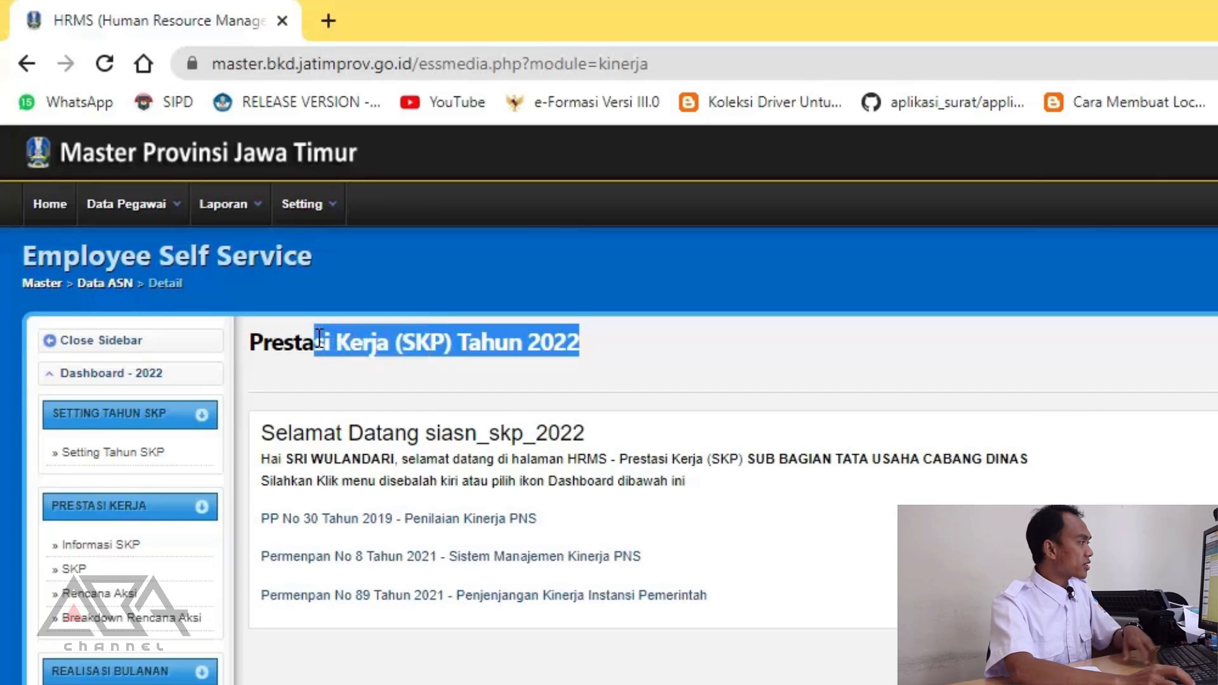
pyautogui.click(615, 359)
pyautogui.moveTo(615, 345); pyautogui.dragTo(262, 343)
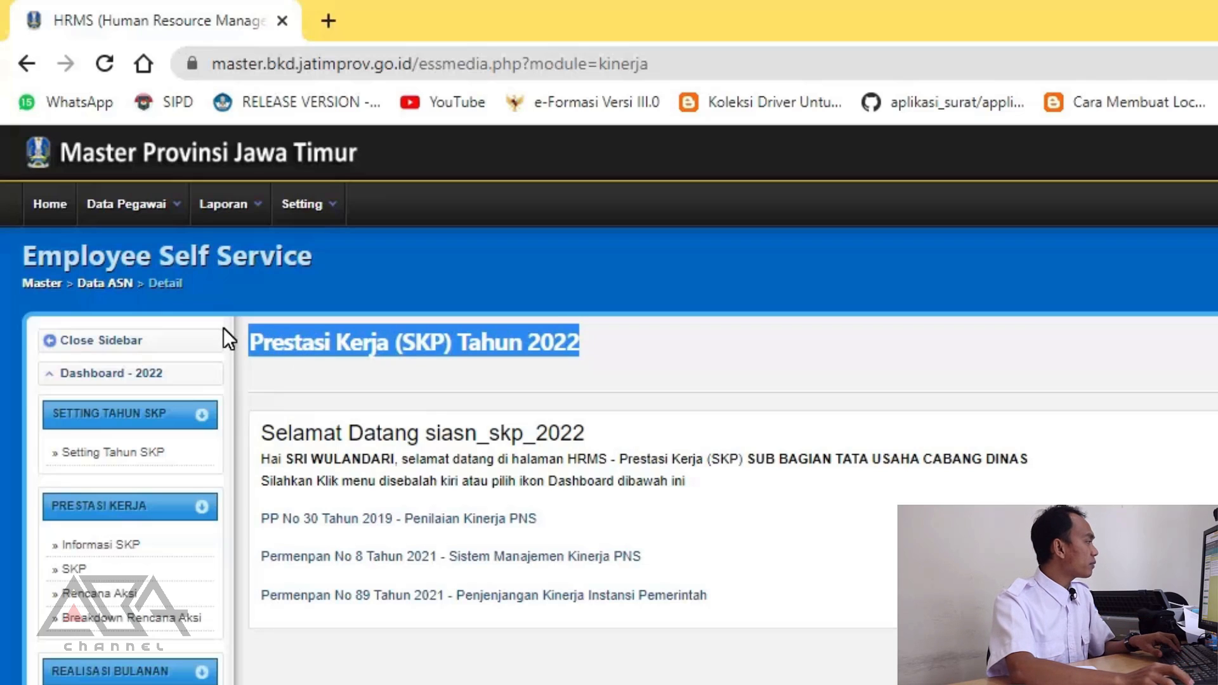
pyautogui.click(153, 455)
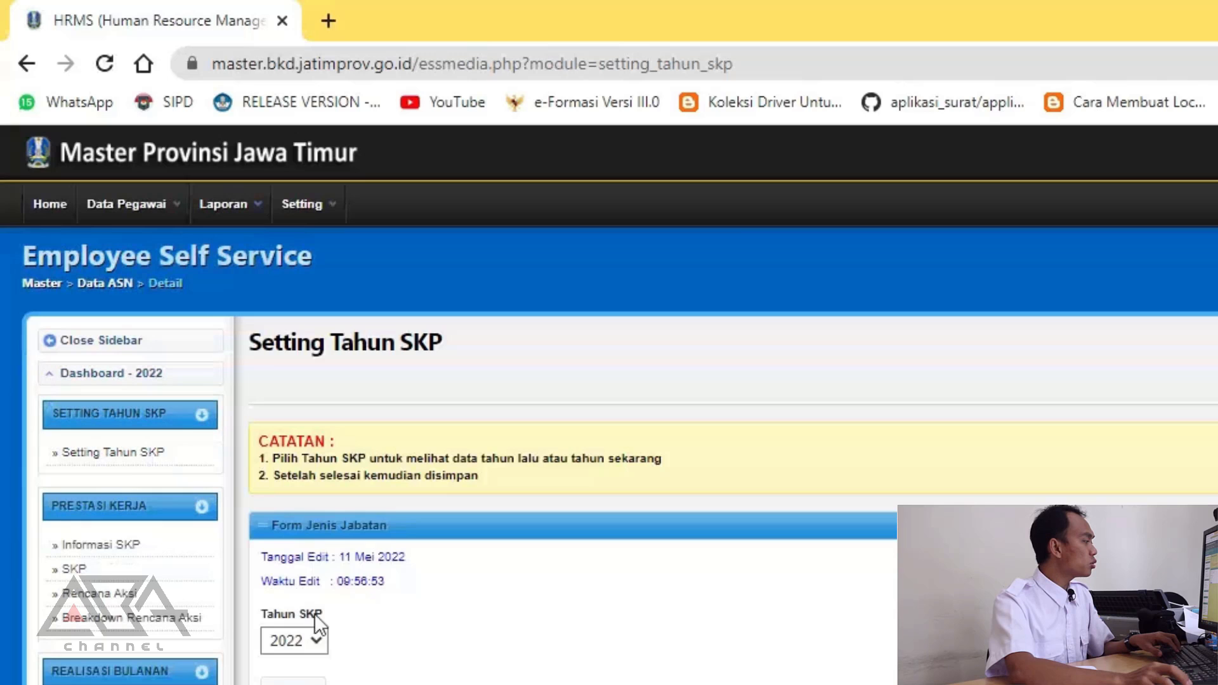
# Keep 2022 as the Tahun SKP and save it, confirming the browser dialog.
pyautogui.click(313, 642)
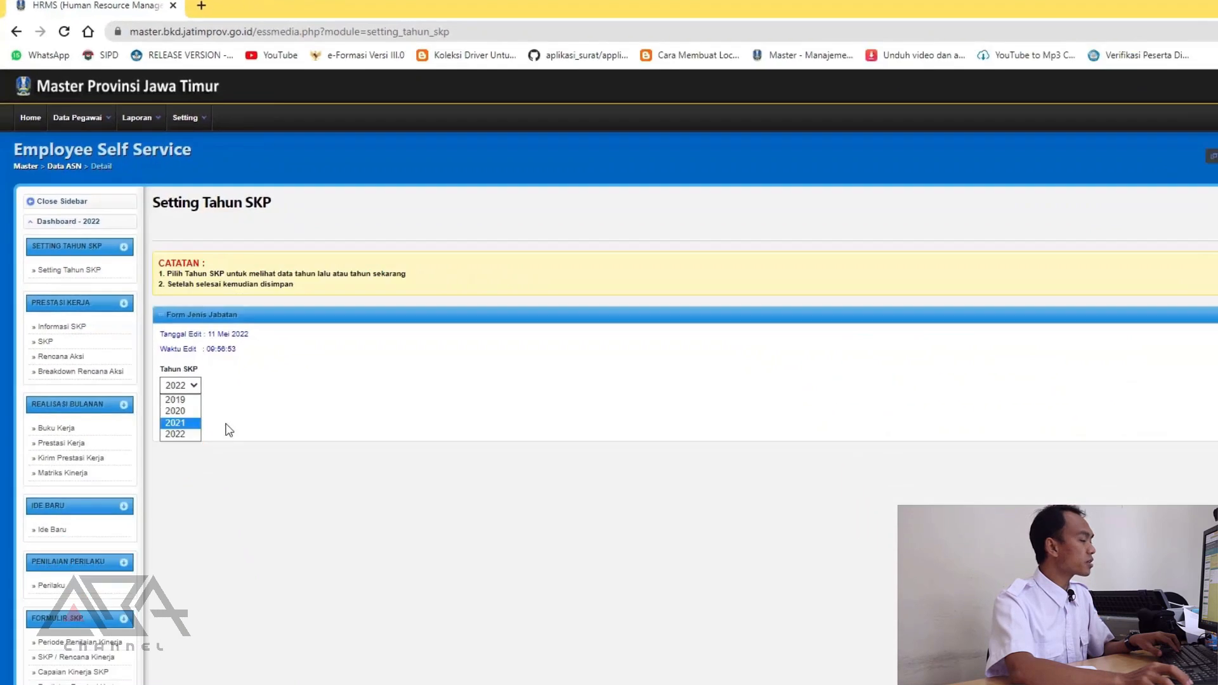
pyautogui.click(229, 430)
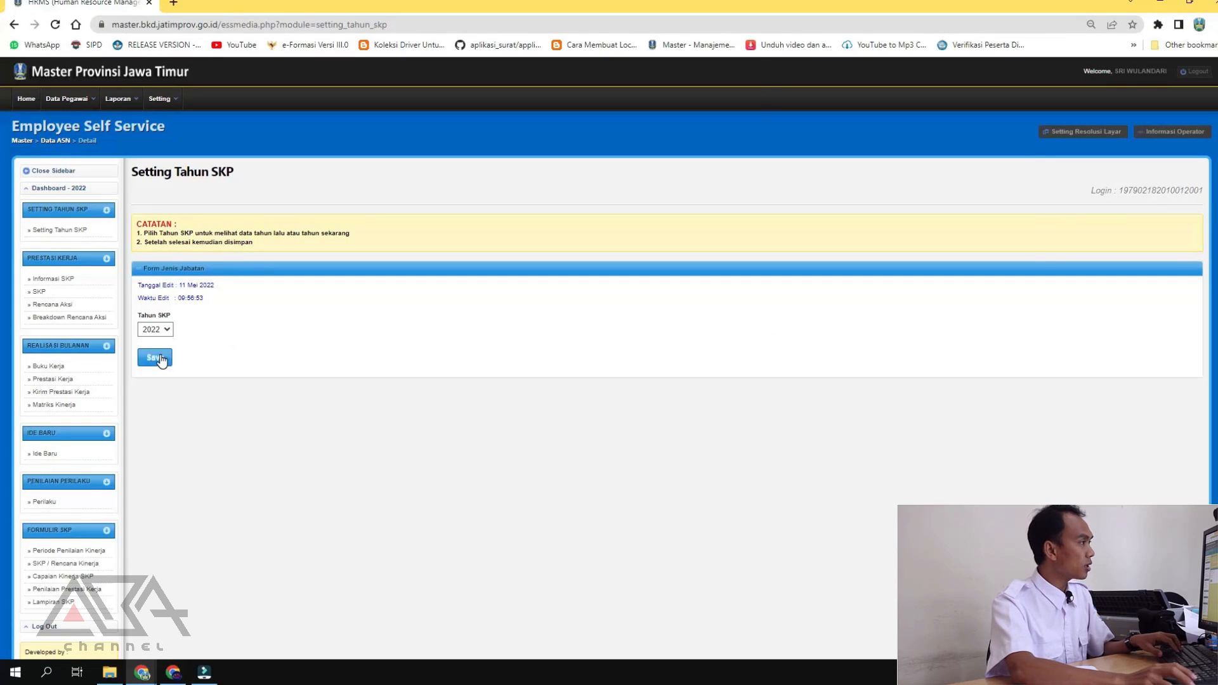
pyautogui.click(159, 357)
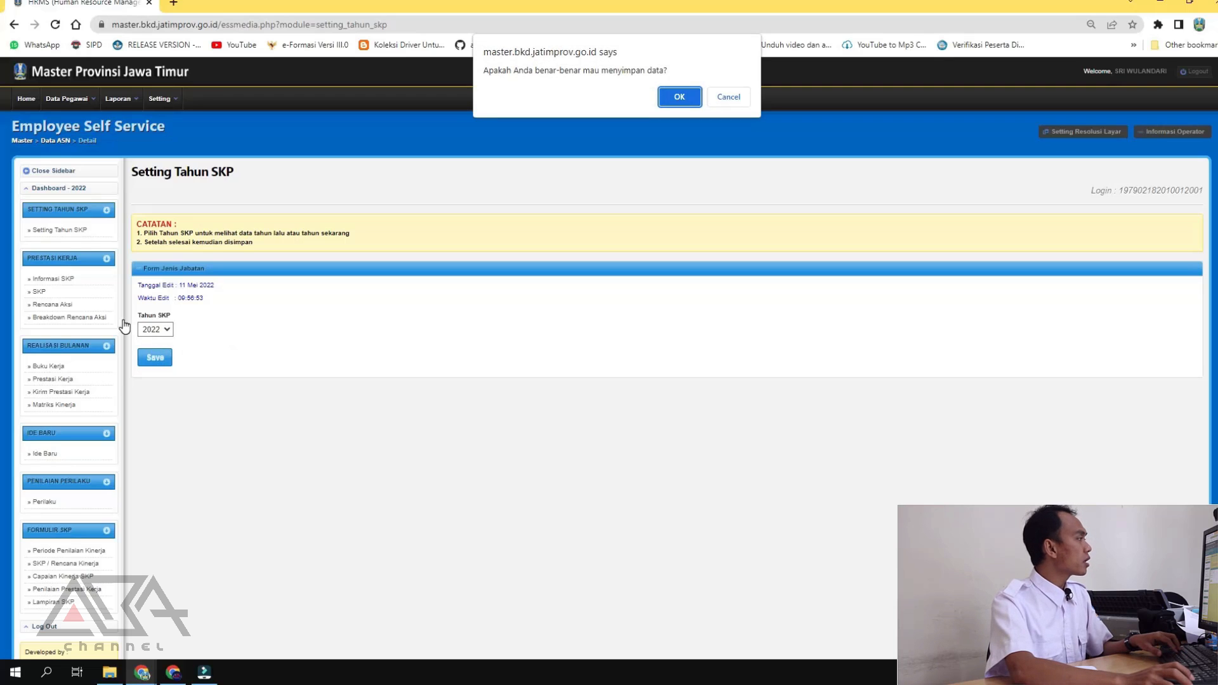
pyautogui.click(676, 98)
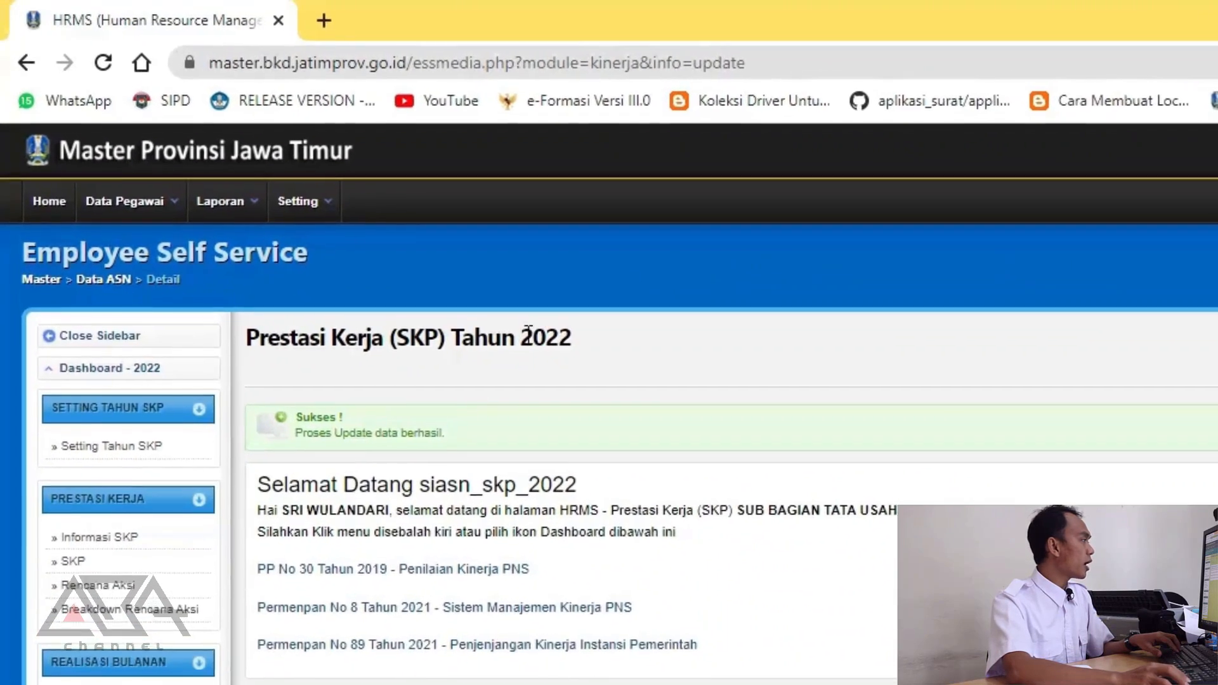
pyautogui.moveTo(568, 345); pyautogui.dragTo(262, 279)
pyautogui.click(253, 370)
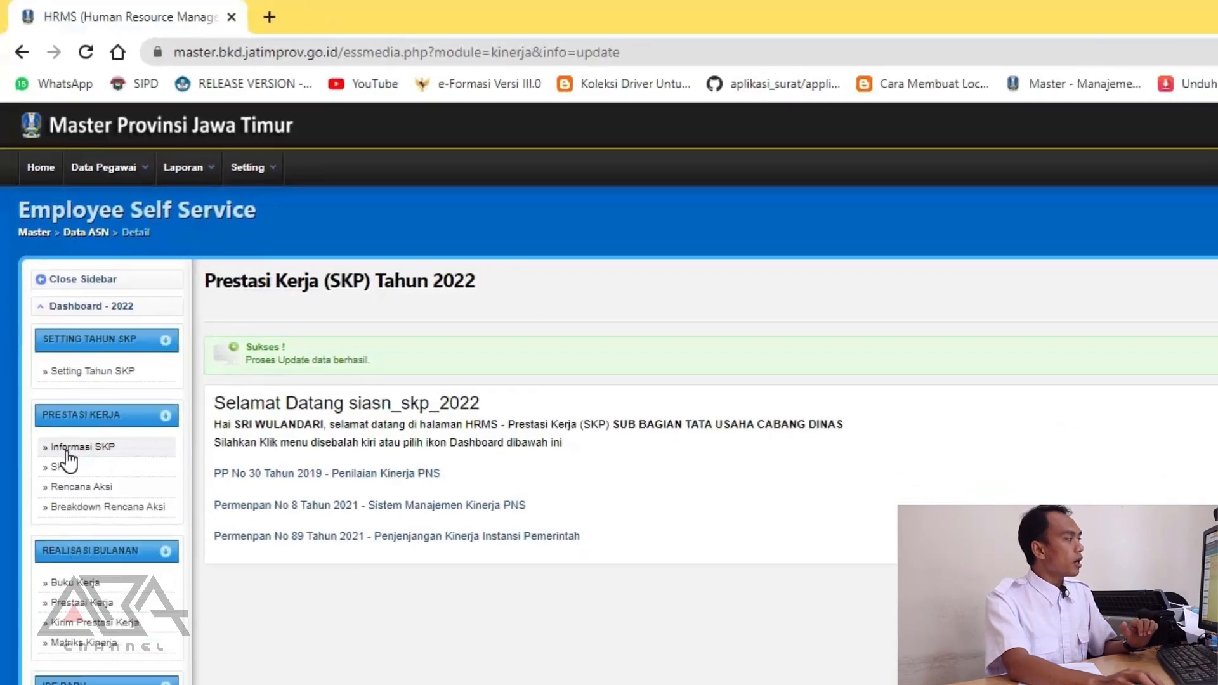
# Open the Informasi SKP Tahun 2022 list from the sidebar.
pyautogui.click(79, 552)
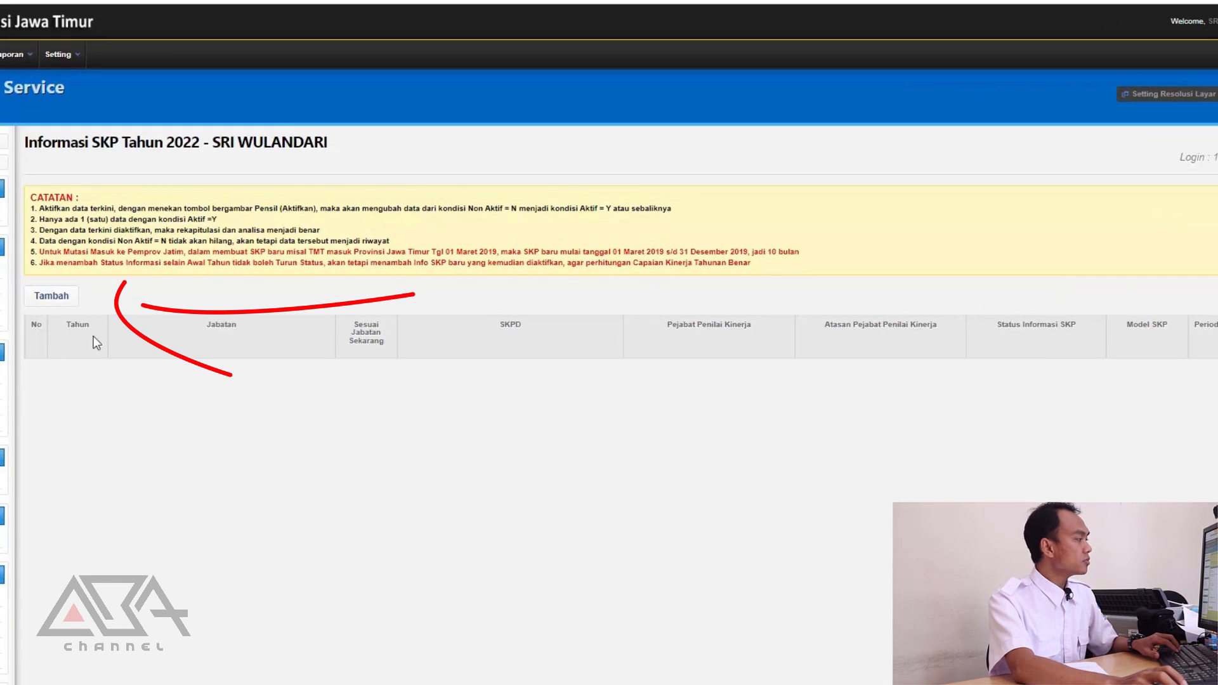
# Start a new SKP entry with status 11 - Awal Tahun and model 2 - SKP JA / JF.
pyautogui.click(58, 296)
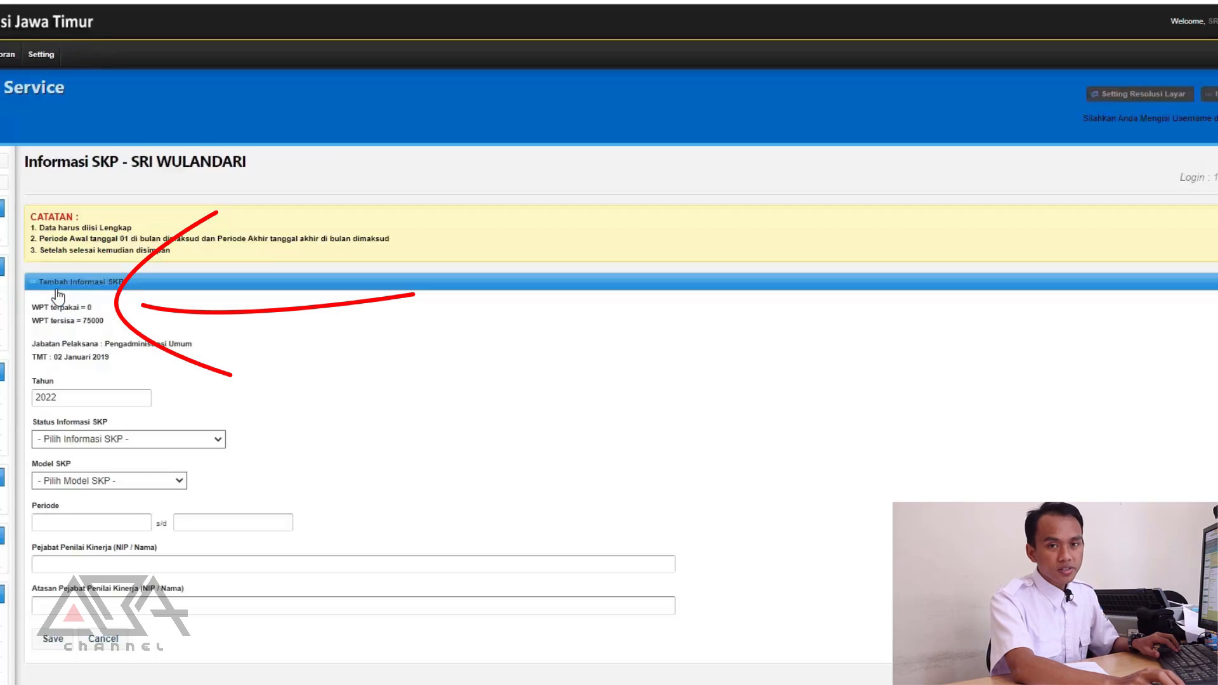
pyautogui.click(92, 377)
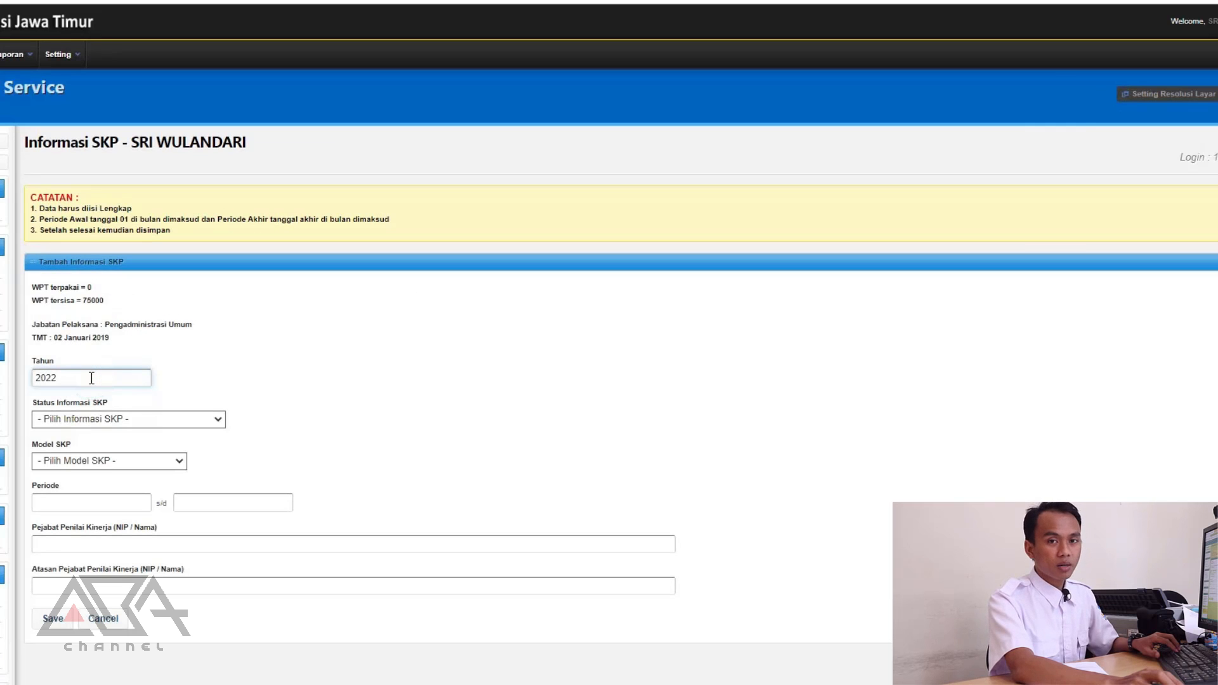
pyautogui.scroll(-1, 90, 377)
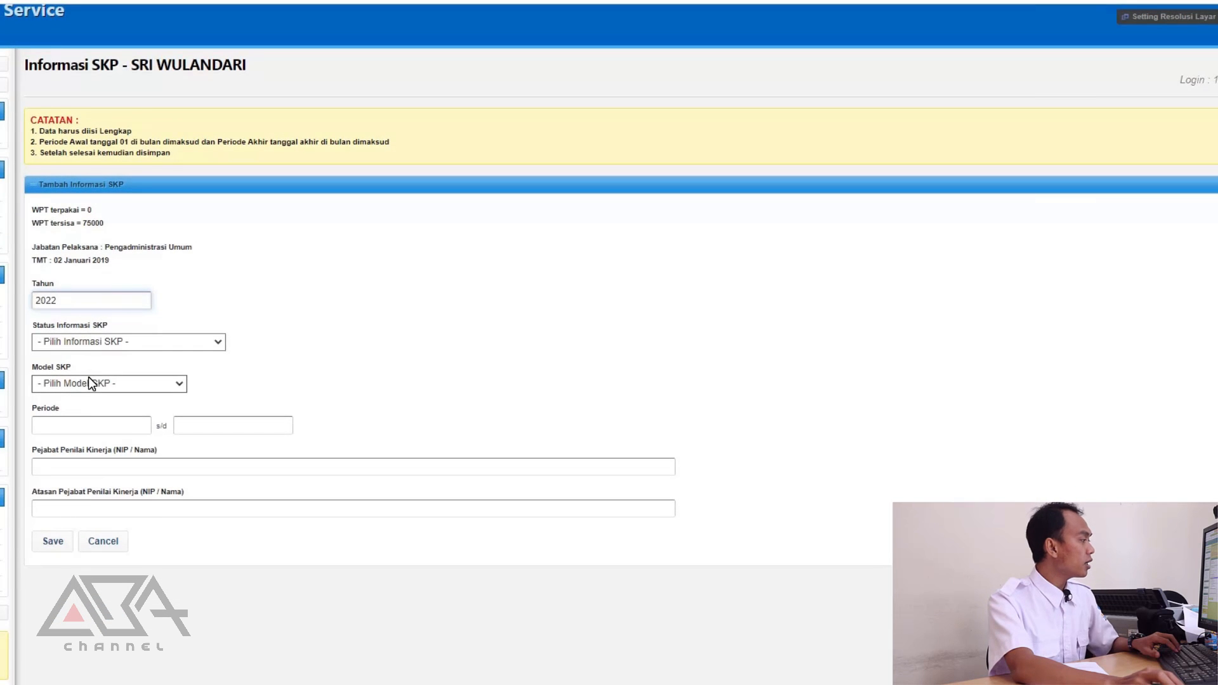
pyautogui.click(129, 341)
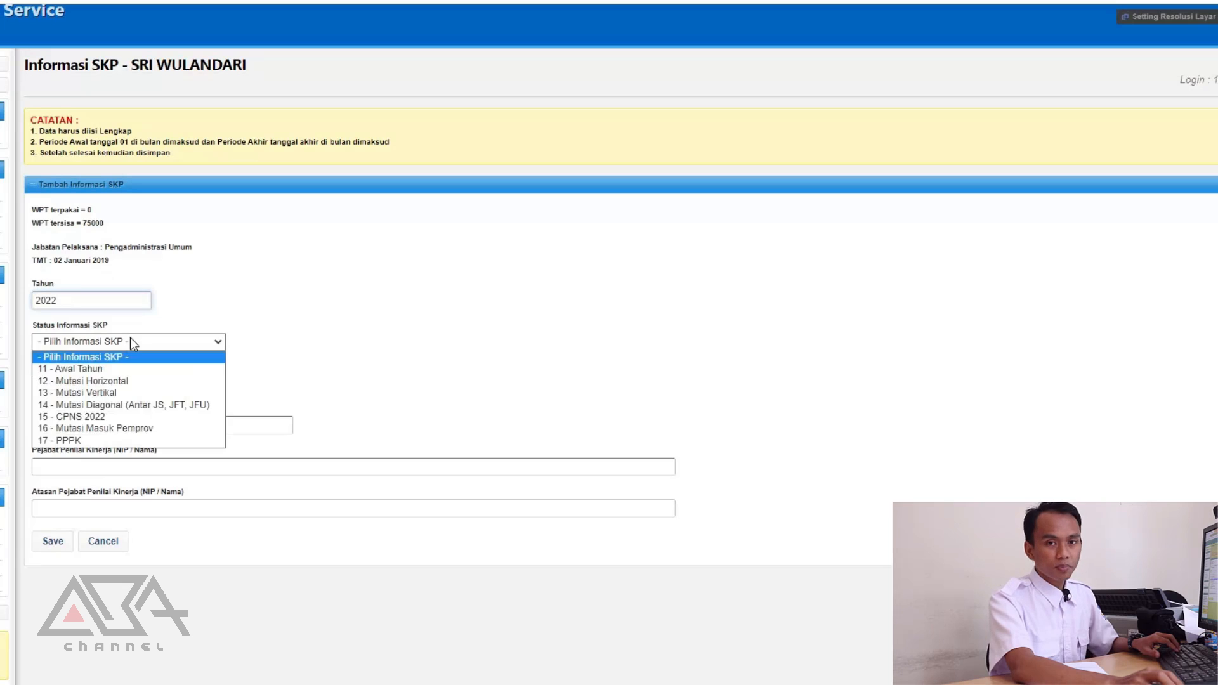
pyautogui.click(118, 369)
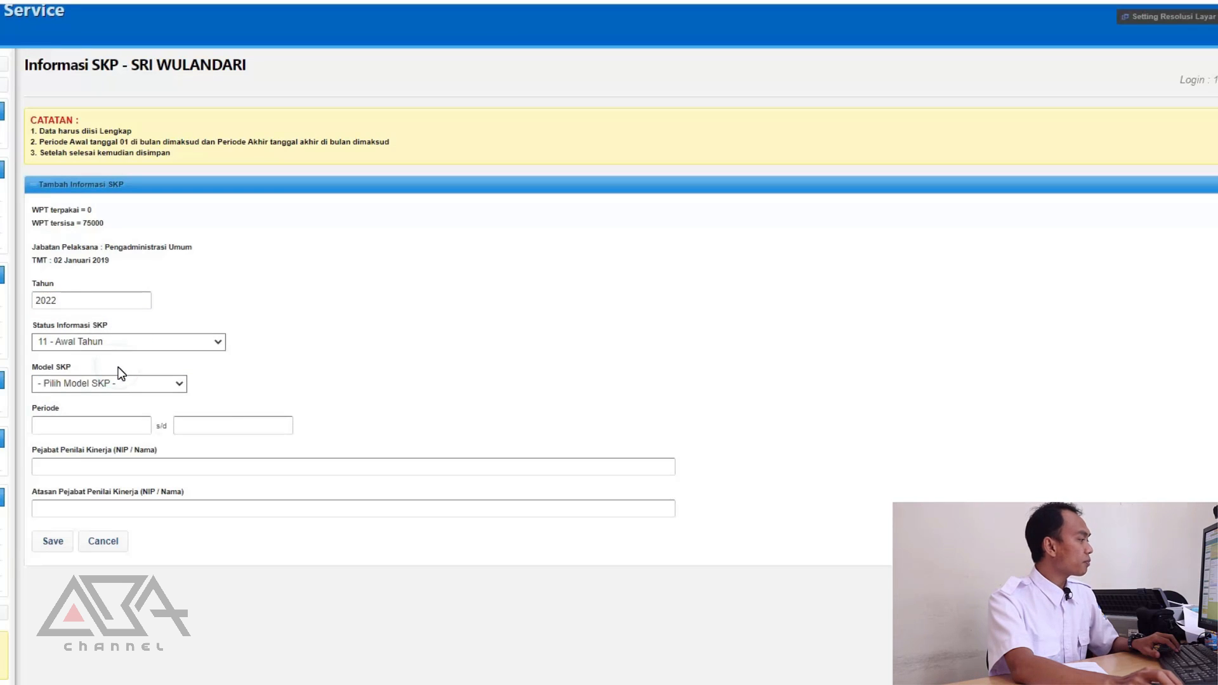
pyautogui.click(121, 380)
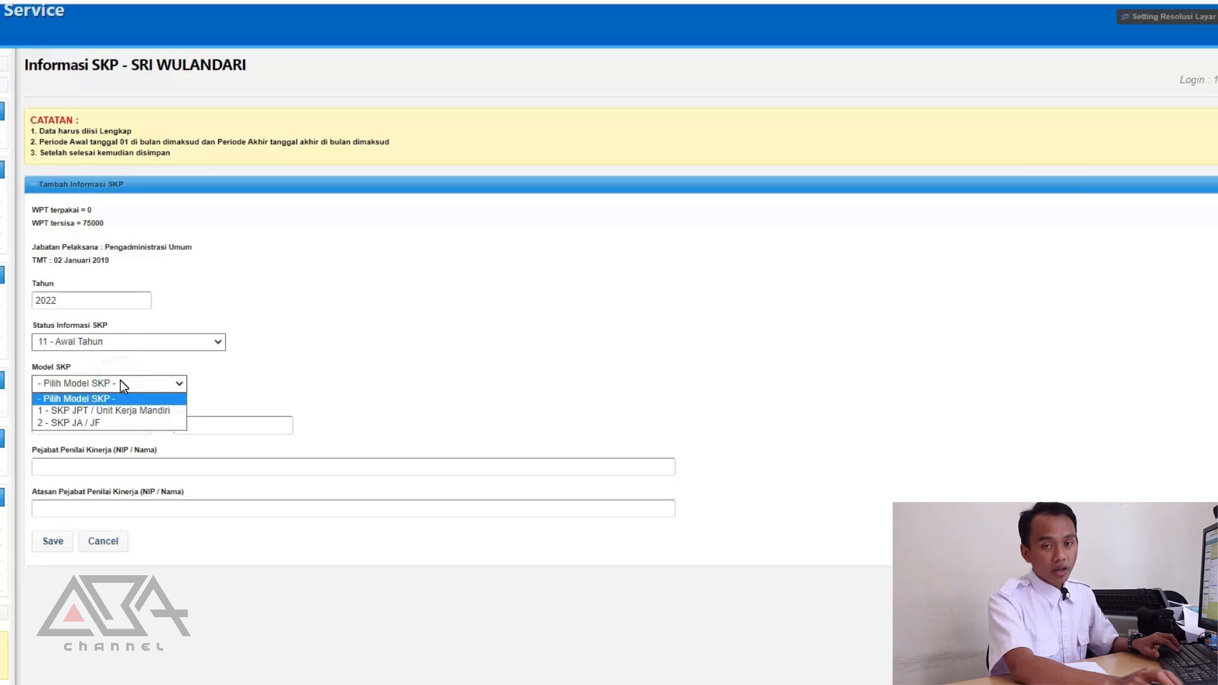
pyautogui.click(115, 423)
# Set the Periode from 03/01/2022 to 30/12/2022.
pyautogui.click(116, 423)
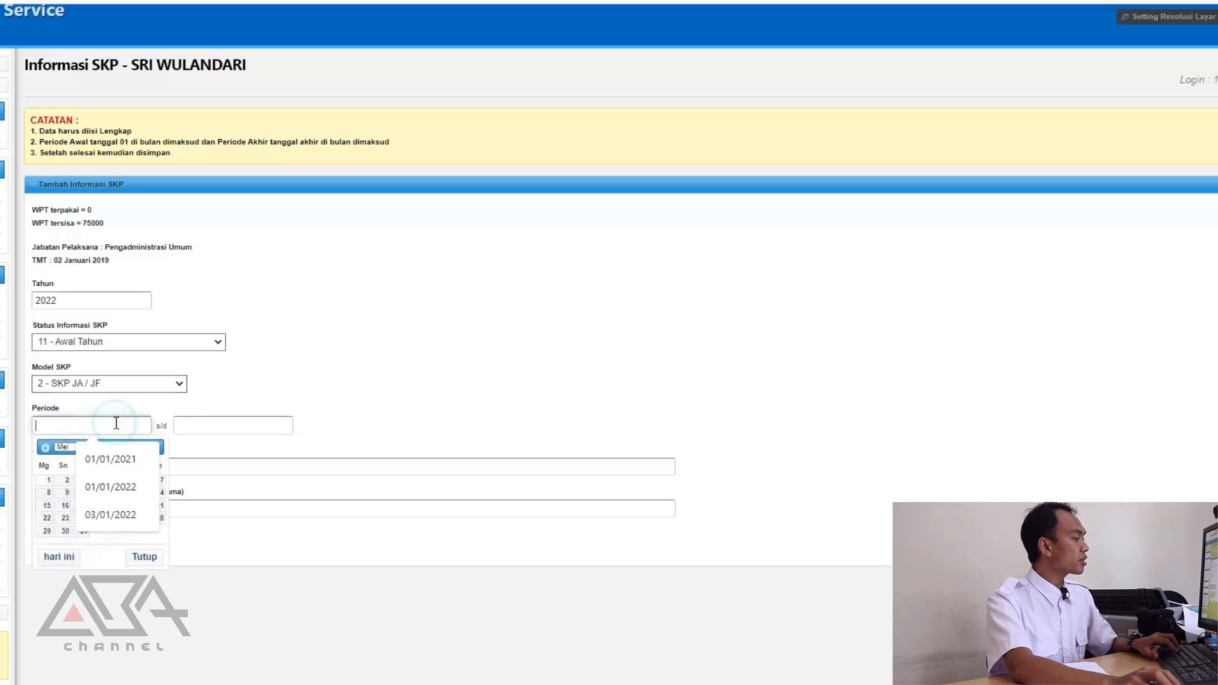
pyautogui.click(110, 515)
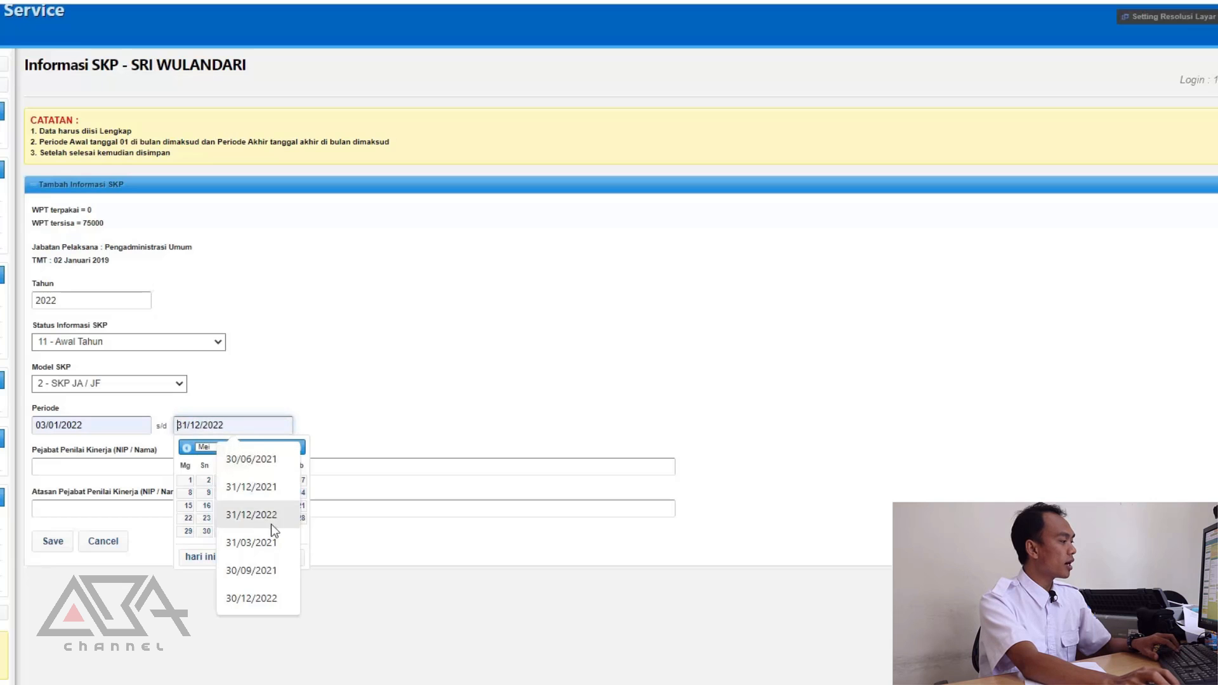
pyautogui.click(262, 596)
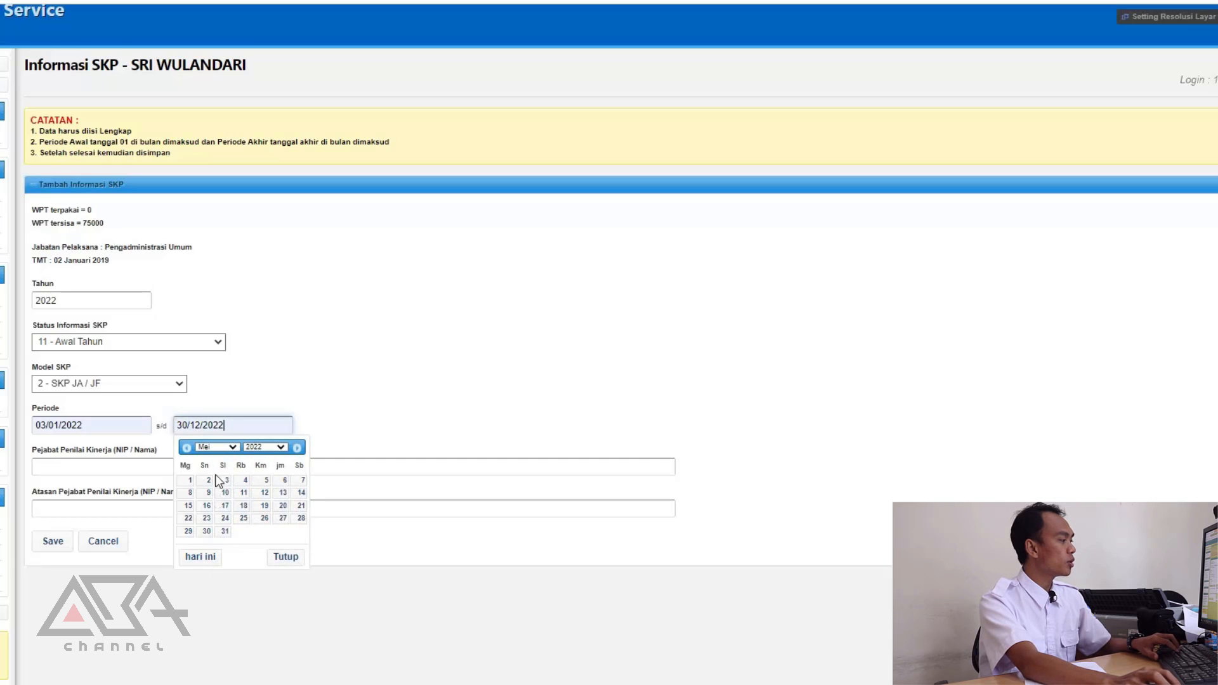
pyautogui.click(280, 394)
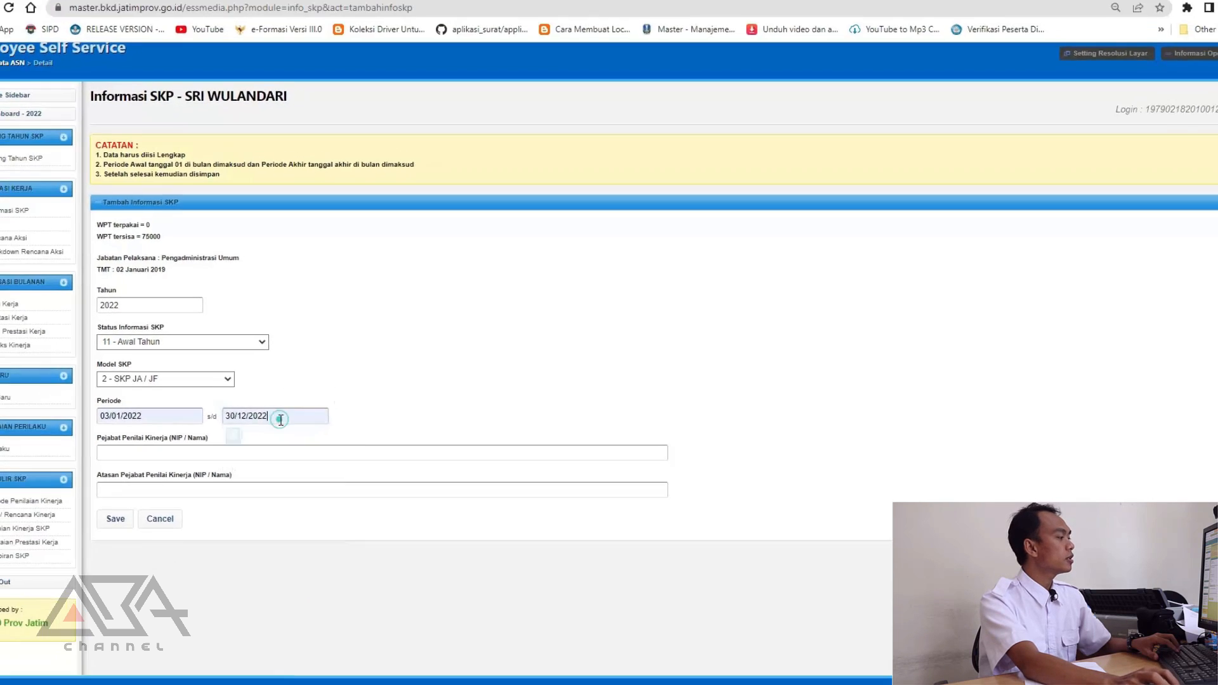
pyautogui.click(239, 430)
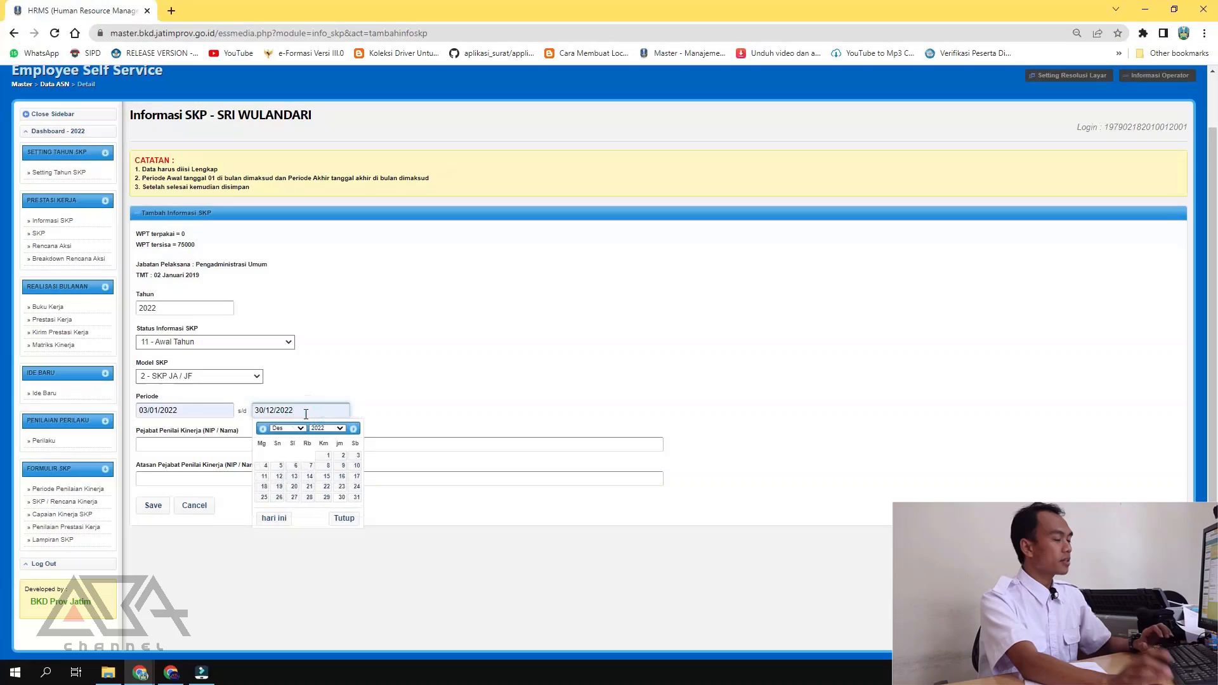
pyautogui.click(343, 498)
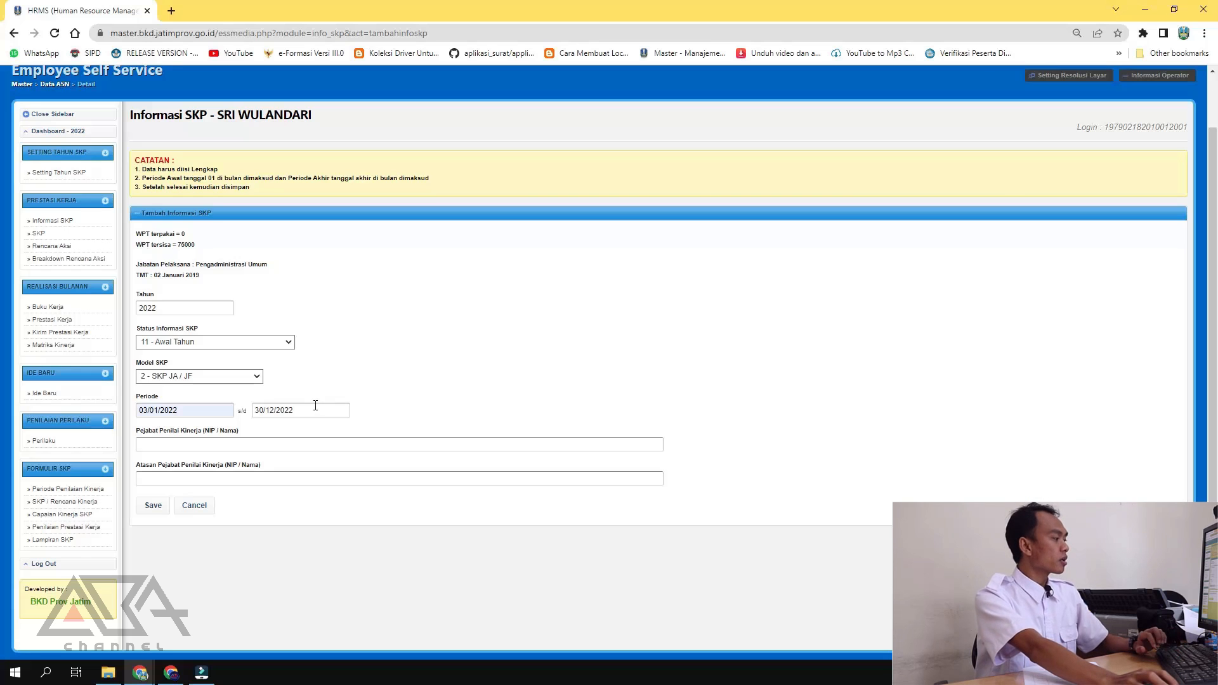
# Choose the performance assessor and the assessor's superior from suggestions, then save the SKP form.
pyautogui.click(257, 438)
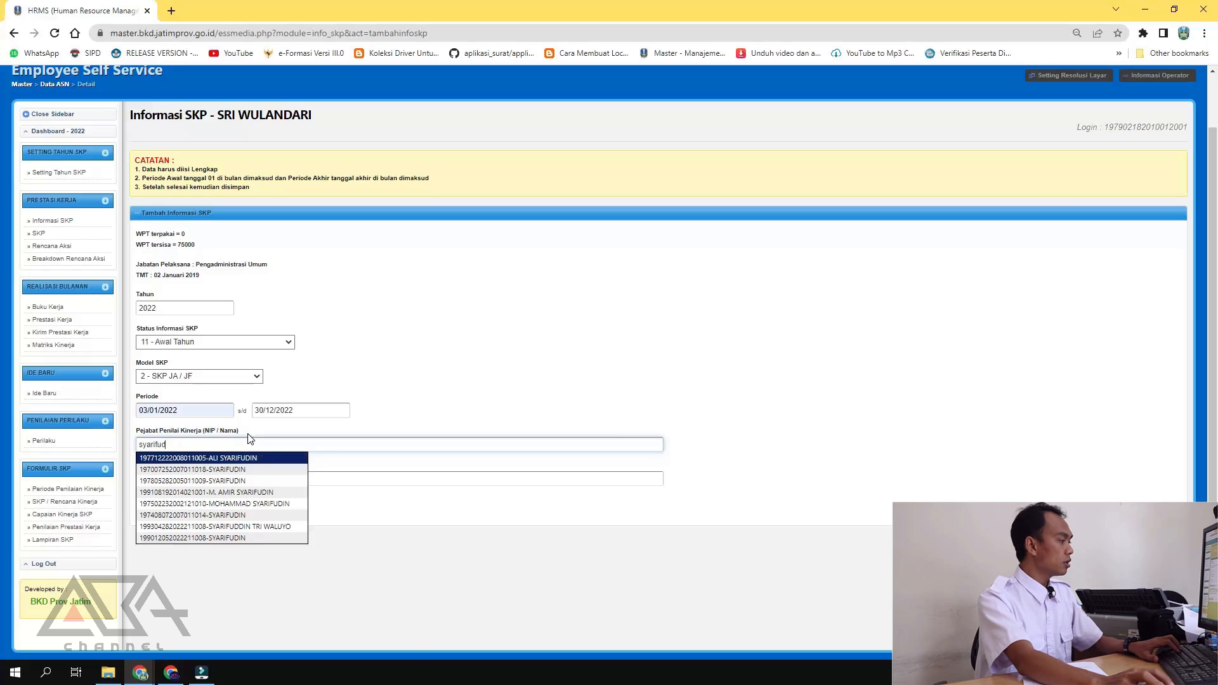
pyautogui.click(263, 505)
pyautogui.click(249, 480)
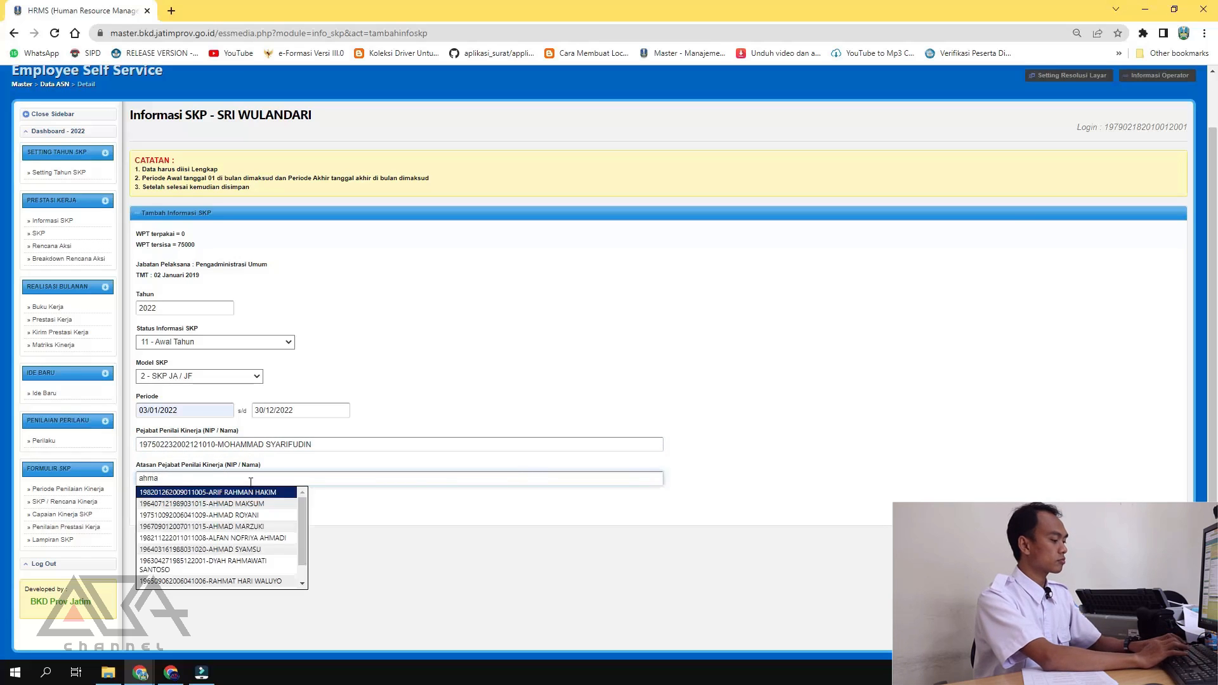
pyautogui.write('ahmad ja')
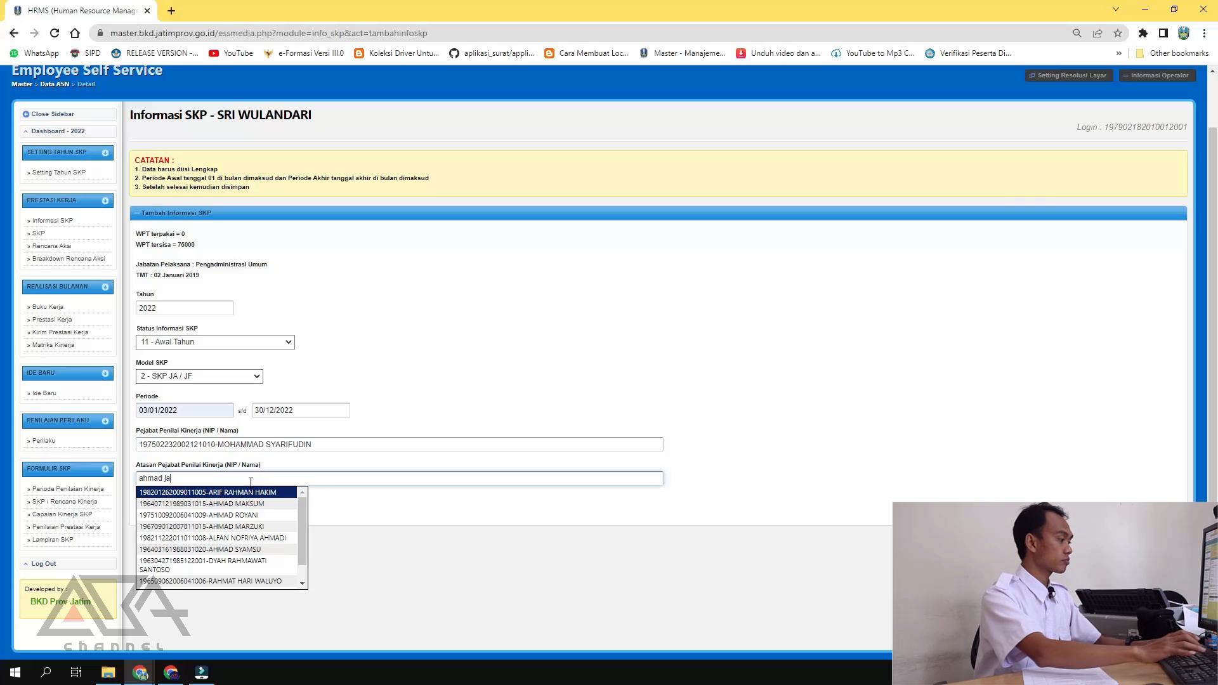
pyautogui.write('nu')
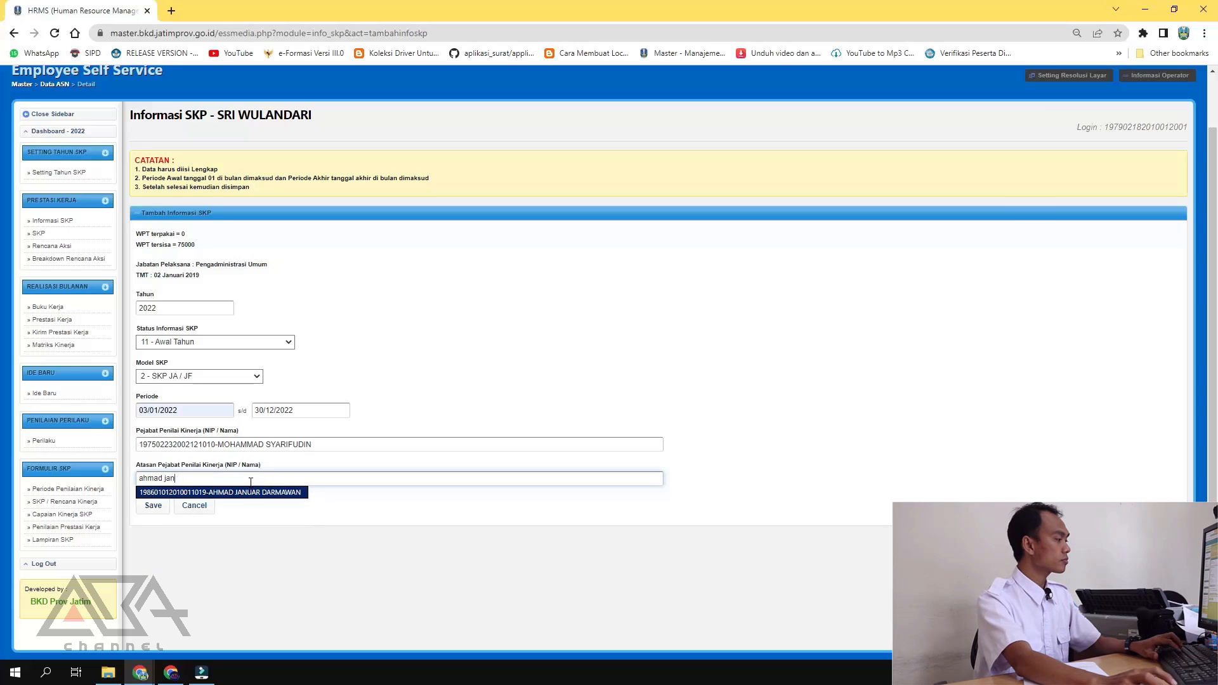
pyautogui.click(239, 492)
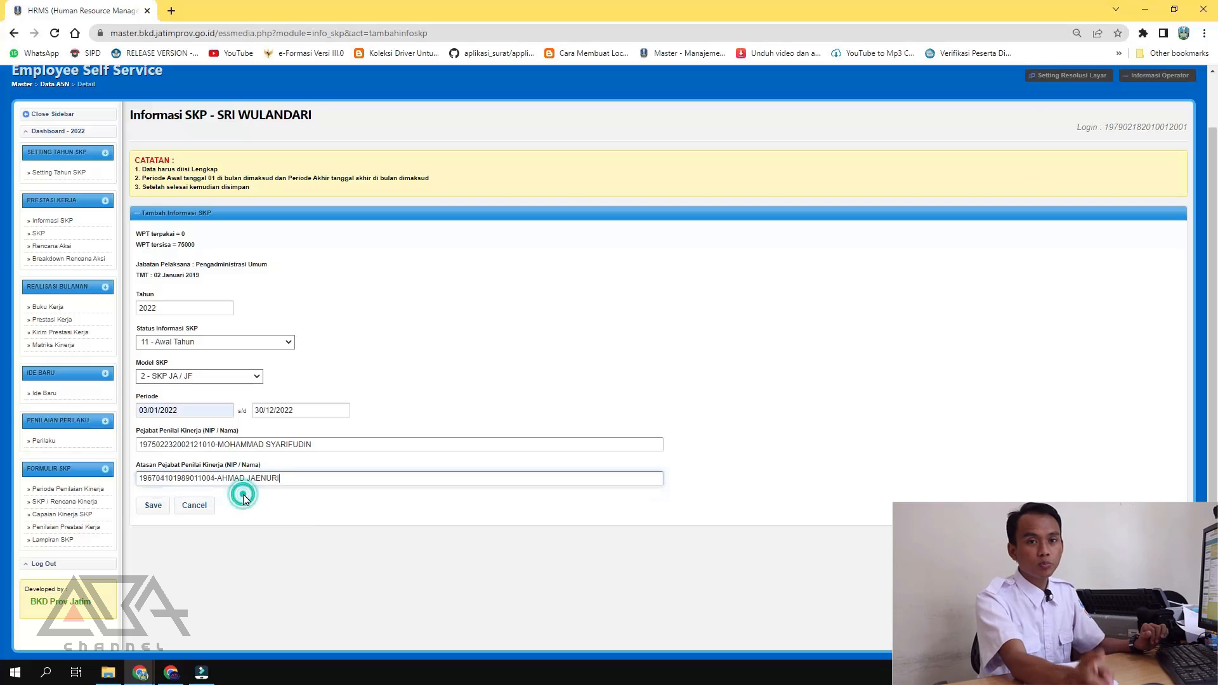
pyautogui.click(160, 505)
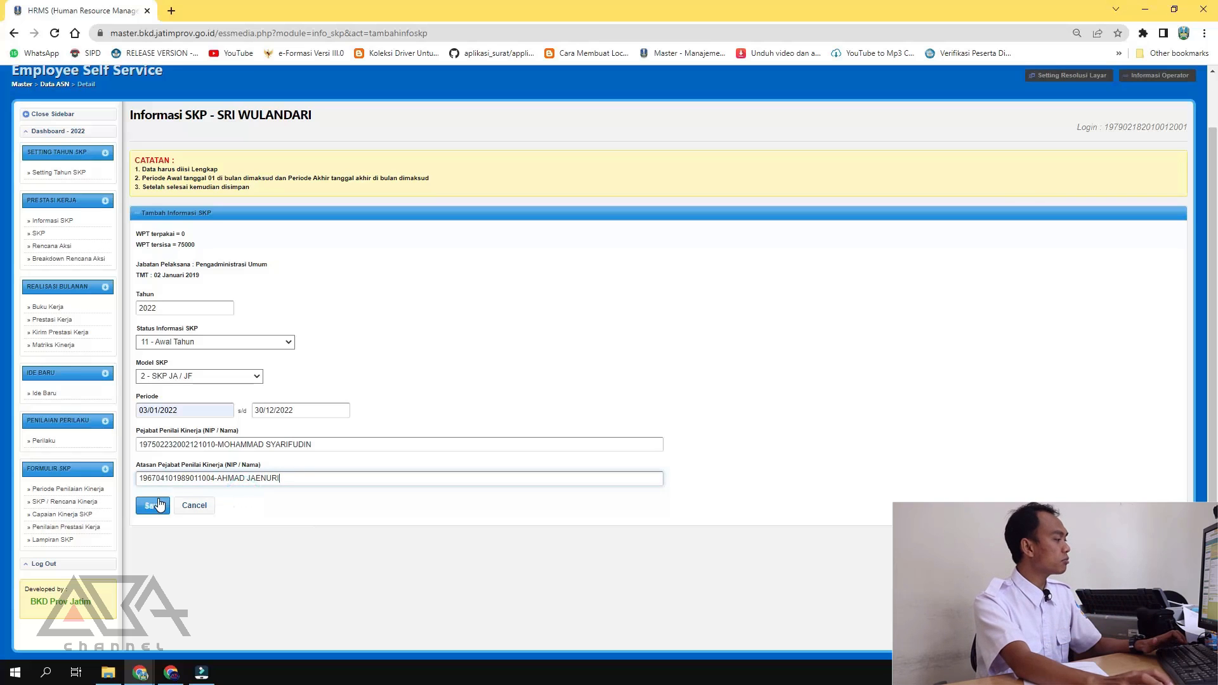
pyautogui.click(160, 504)
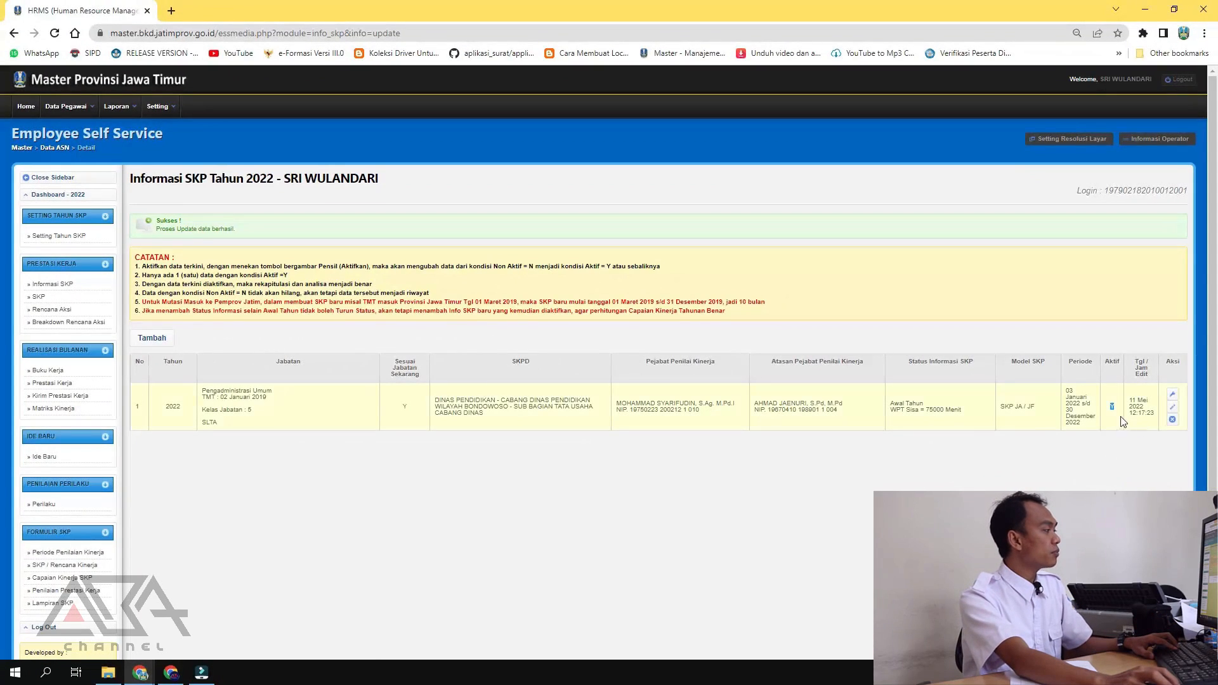
# Open the 2022 JA/JF Rencana Hasil Kerja page for the saved Awal Tahun entry.
pyautogui.click(1122, 420)
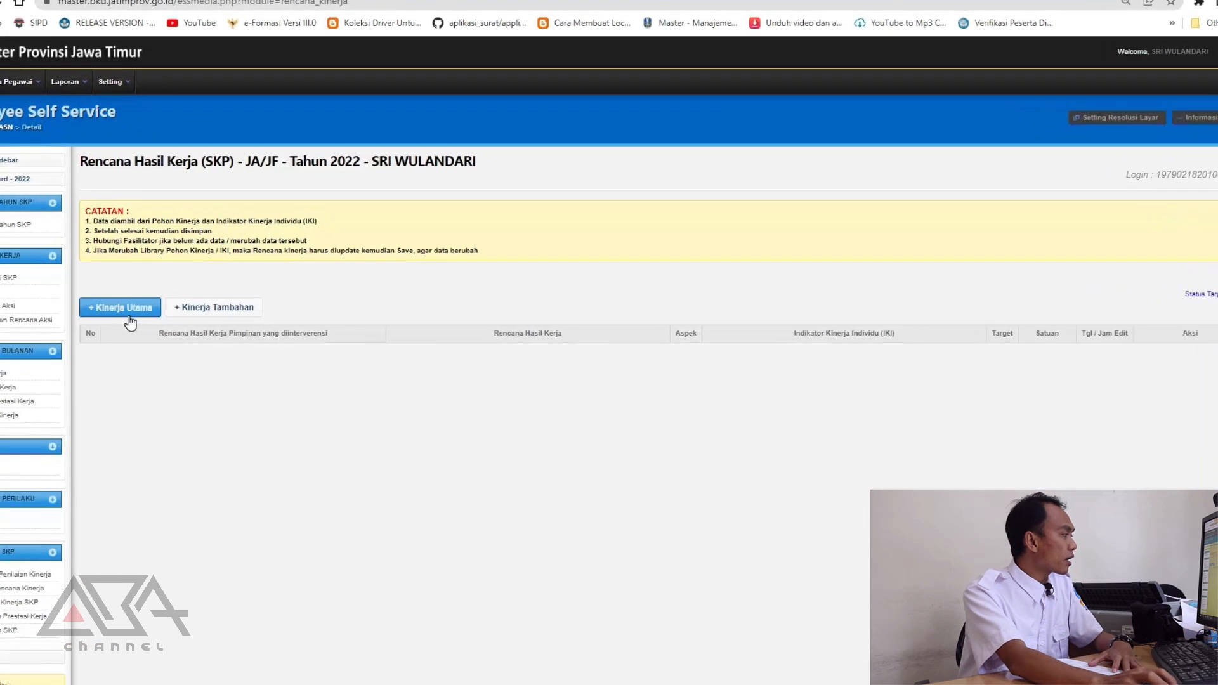
# Add a Kinerja Utama plan and open an enlarged Dinas Pendidikan work plan library.
pyautogui.click(77, 315)
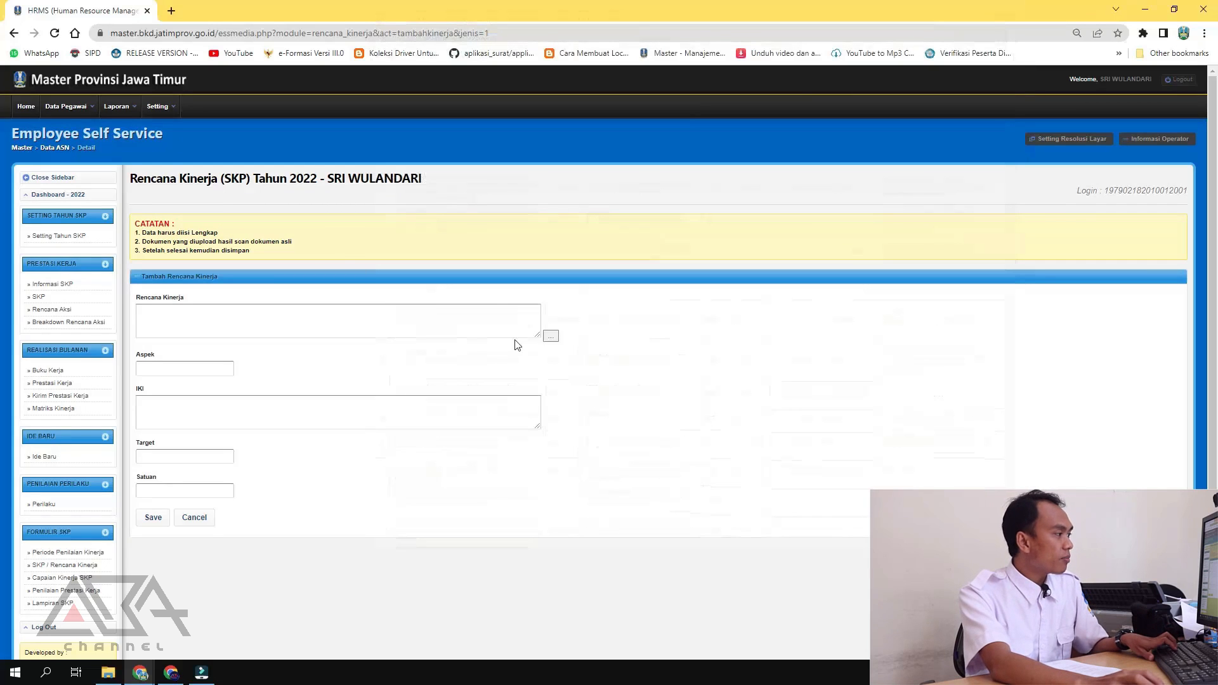
pyautogui.click(554, 339)
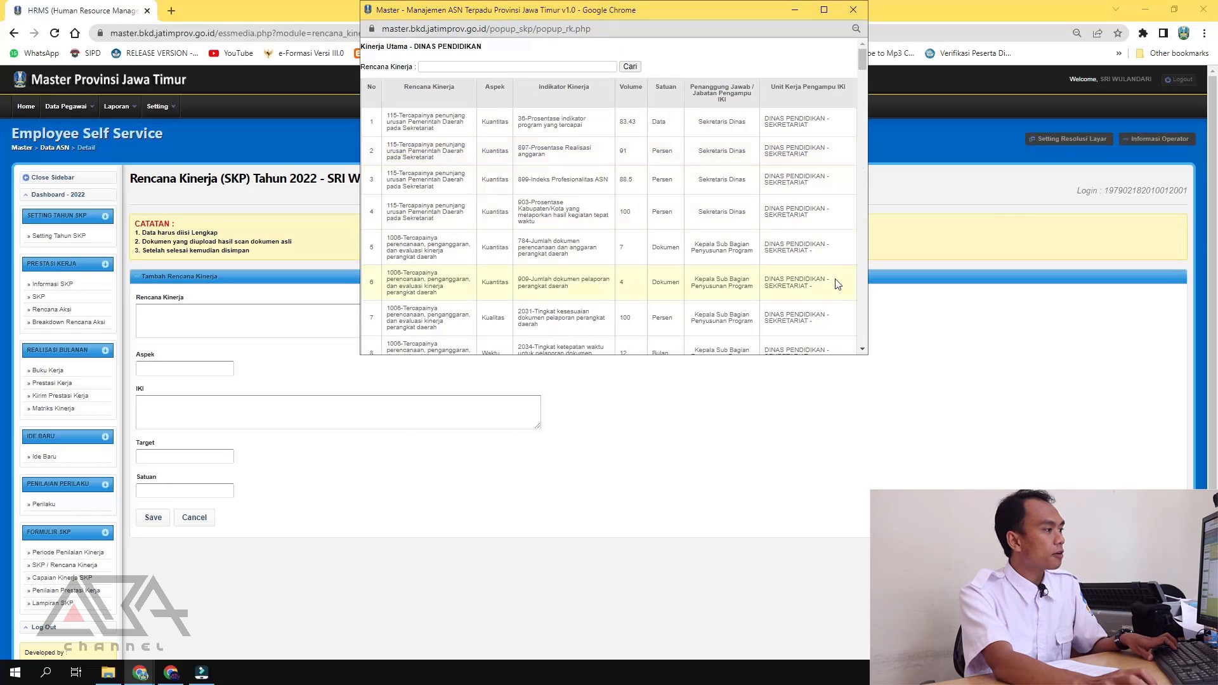
pyautogui.moveTo(868, 356); pyautogui.dragTo(1127, 523)
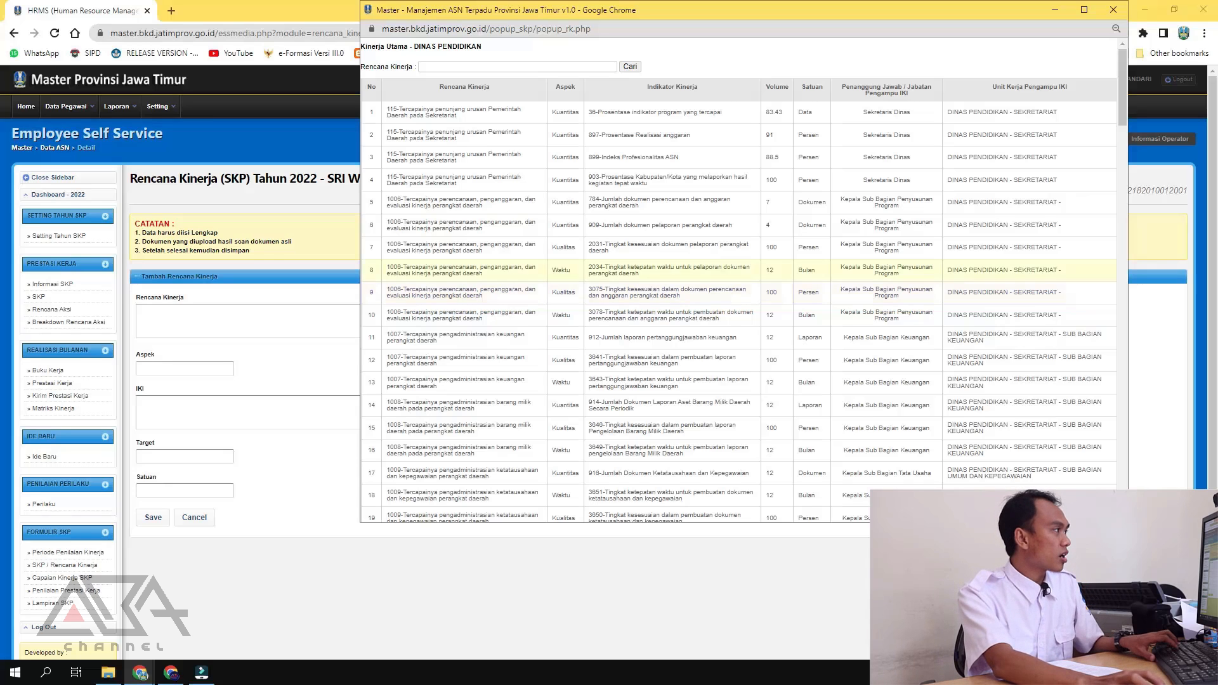
# Search the work plan library for 'surat masuk', then 'surat disposisi'.
pyautogui.click(483, 64)
pyautogui.write('su')
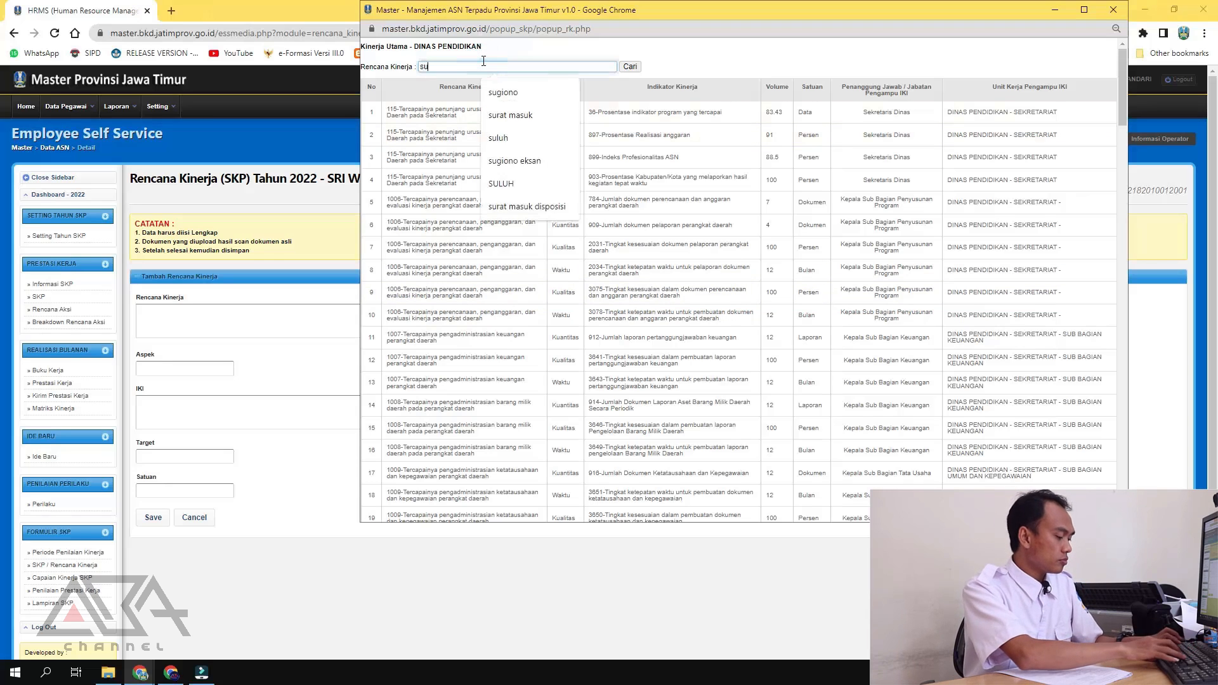
pyautogui.write('rat masuk')
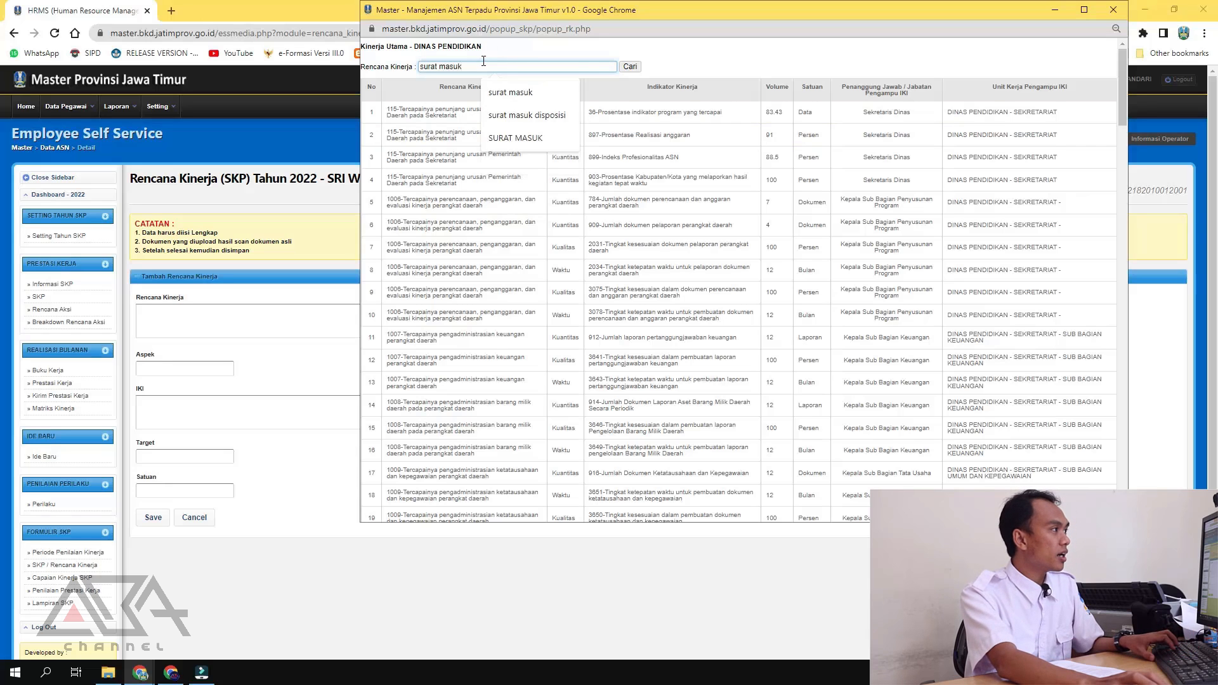
pyautogui.click(630, 68)
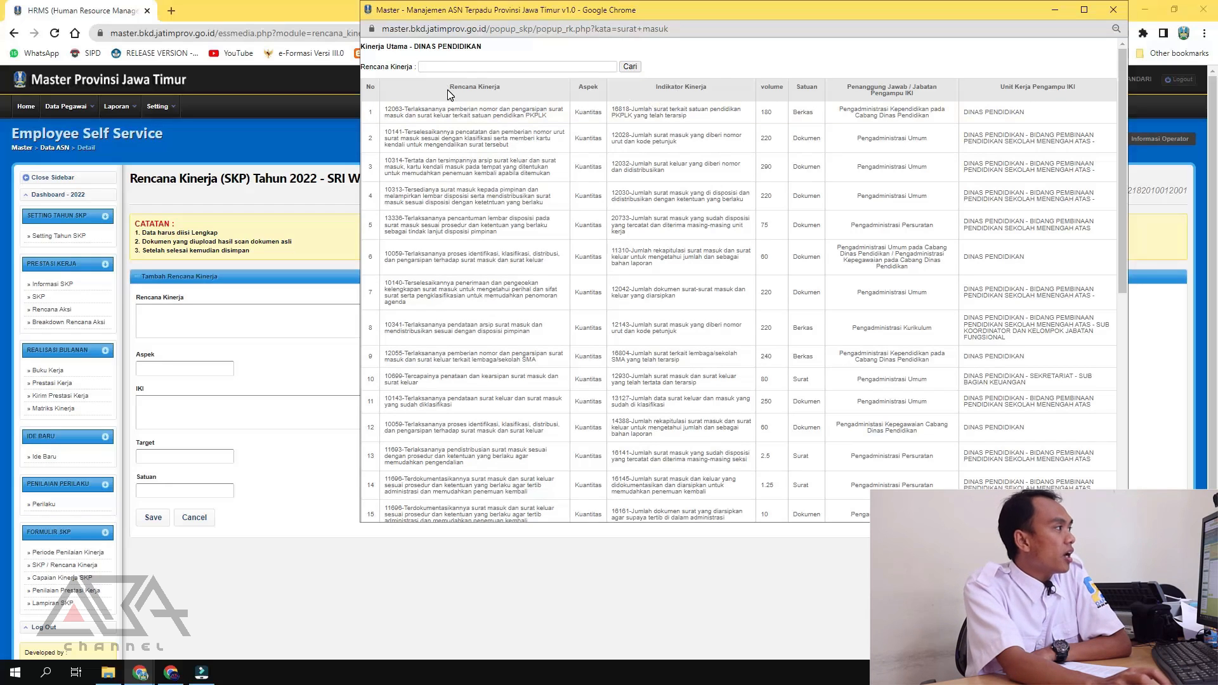
pyautogui.moveTo(653, 87); pyautogui.dragTo(715, 92)
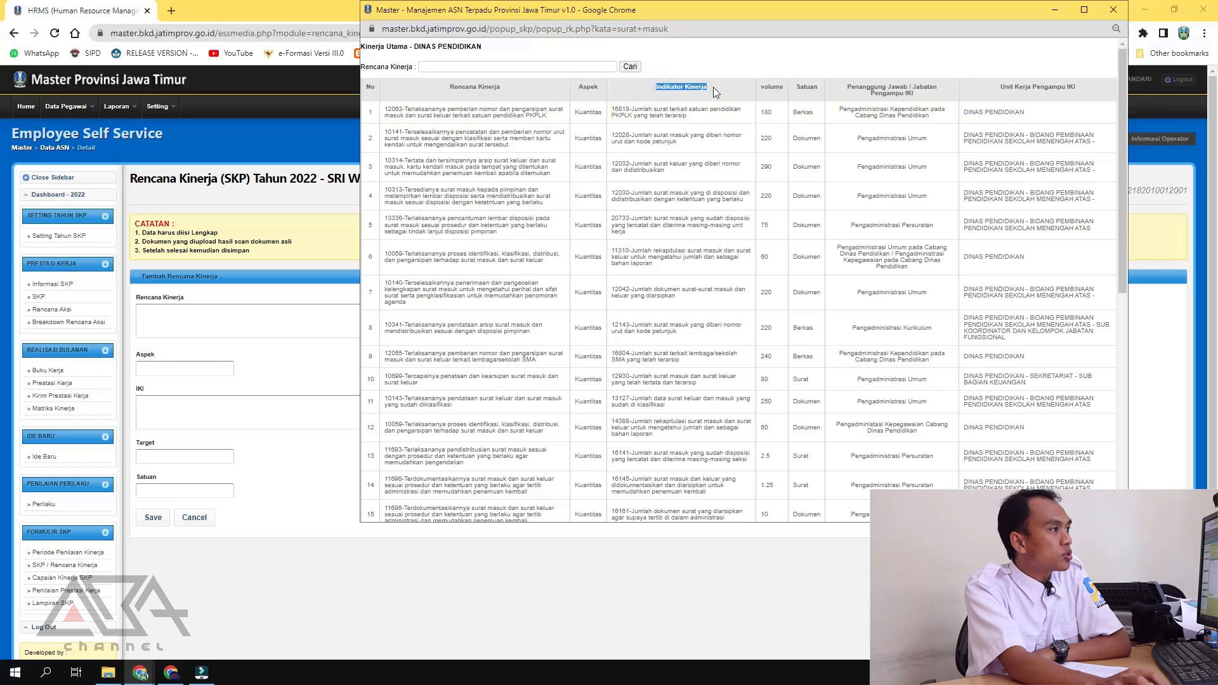
pyautogui.moveTo(995, 86); pyautogui.dragTo(1069, 89)
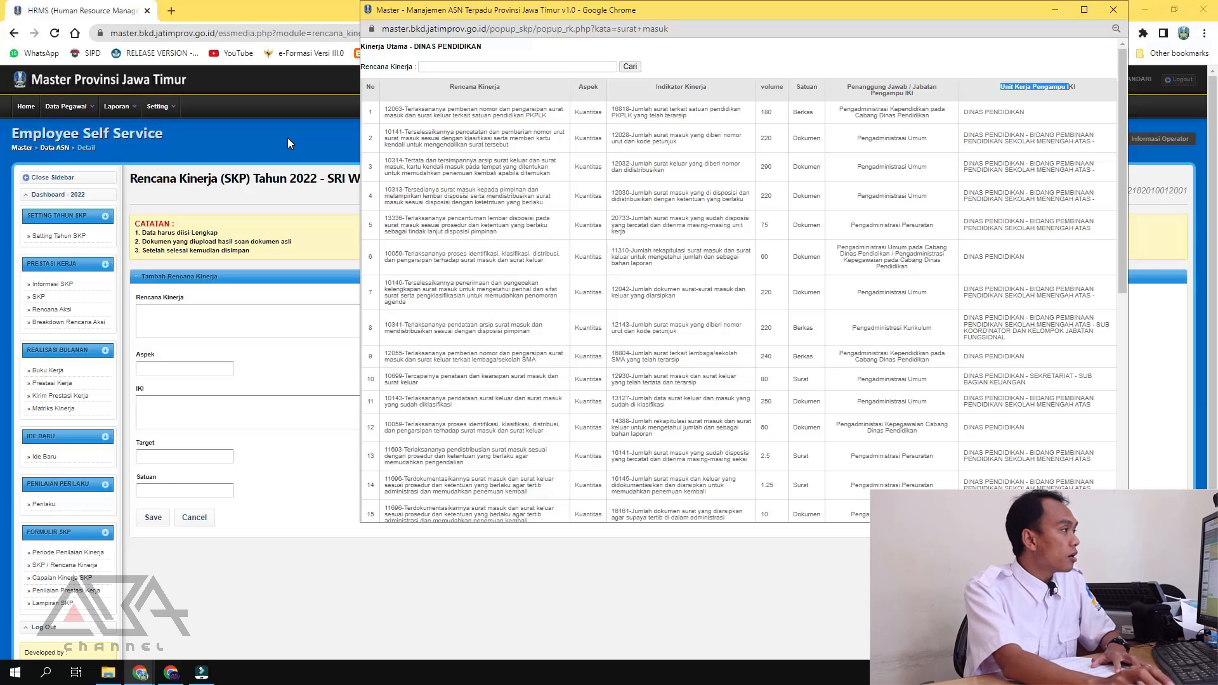
pyautogui.click(491, 67)
pyautogui.write('surat ')
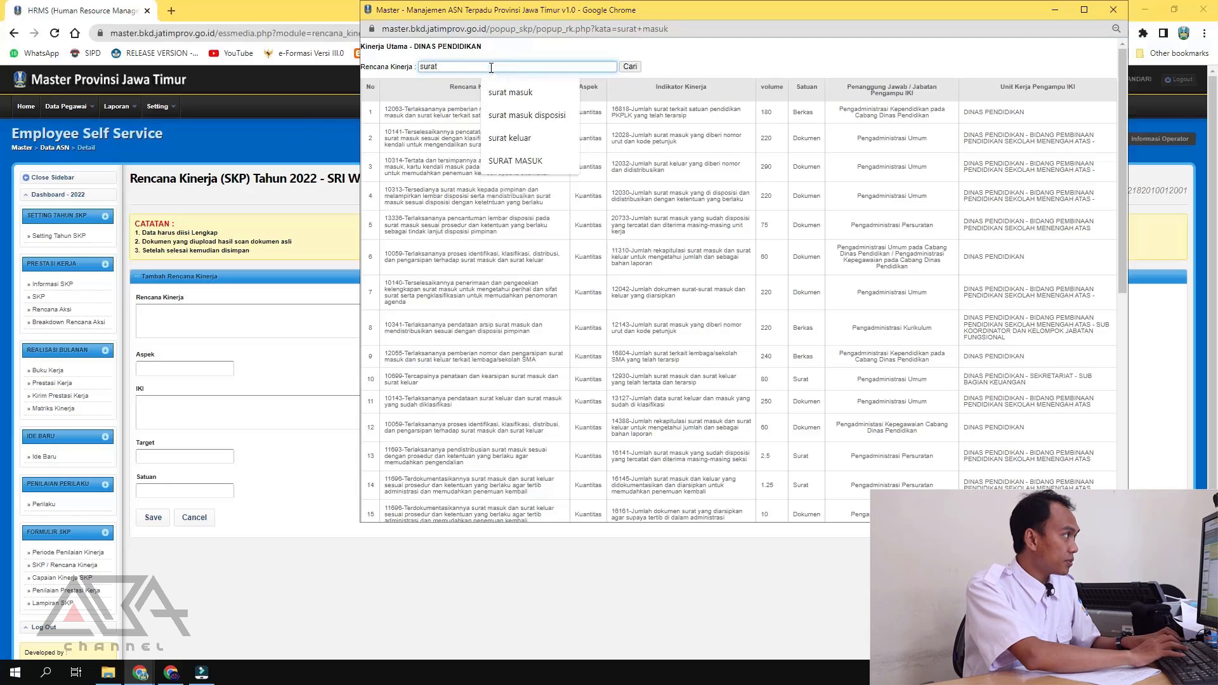
pyautogui.write('disposisi')
pyautogui.press('Return')
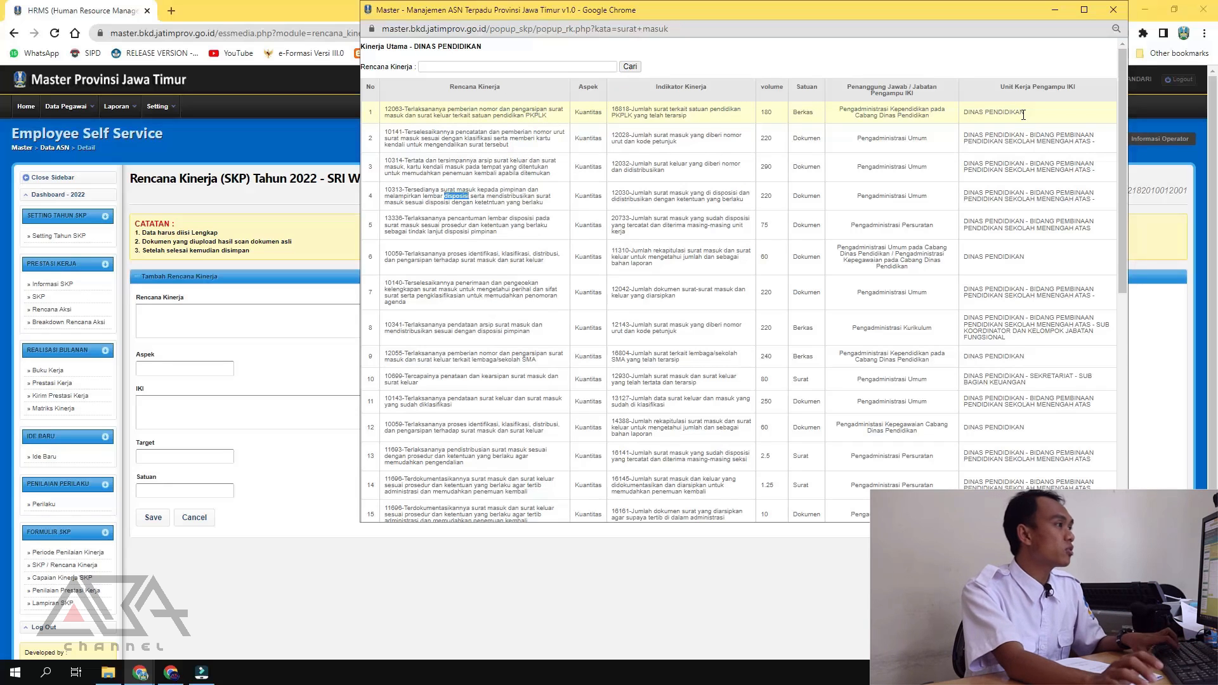
# Find 'disposisi' with Ctrl+F and use row 28: plan 10059, IKI 26284, target 120 Surat.
pyautogui.hotkey('ctrl', 'f')
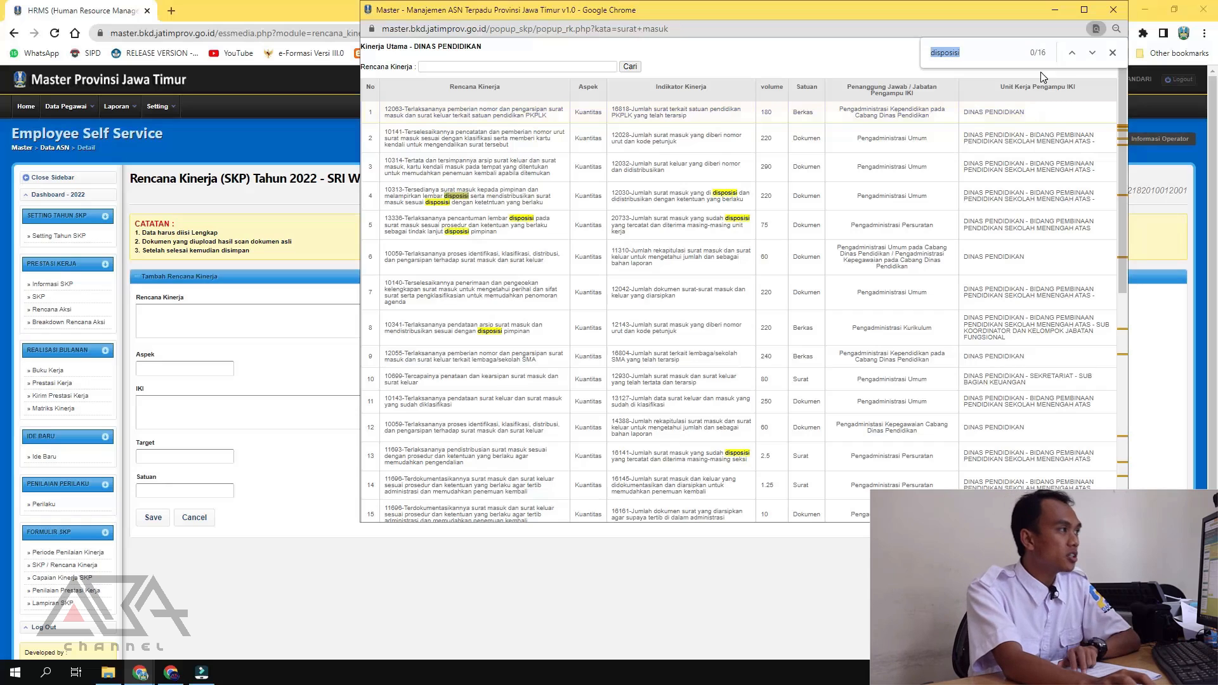
pyautogui.click(1091, 53)
pyautogui.click(1092, 53)
pyautogui.click(1092, 53)
pyautogui.click(1091, 54)
pyautogui.click(1092, 54)
pyautogui.click(1092, 54)
pyautogui.click(1092, 54)
pyautogui.click(1092, 54)
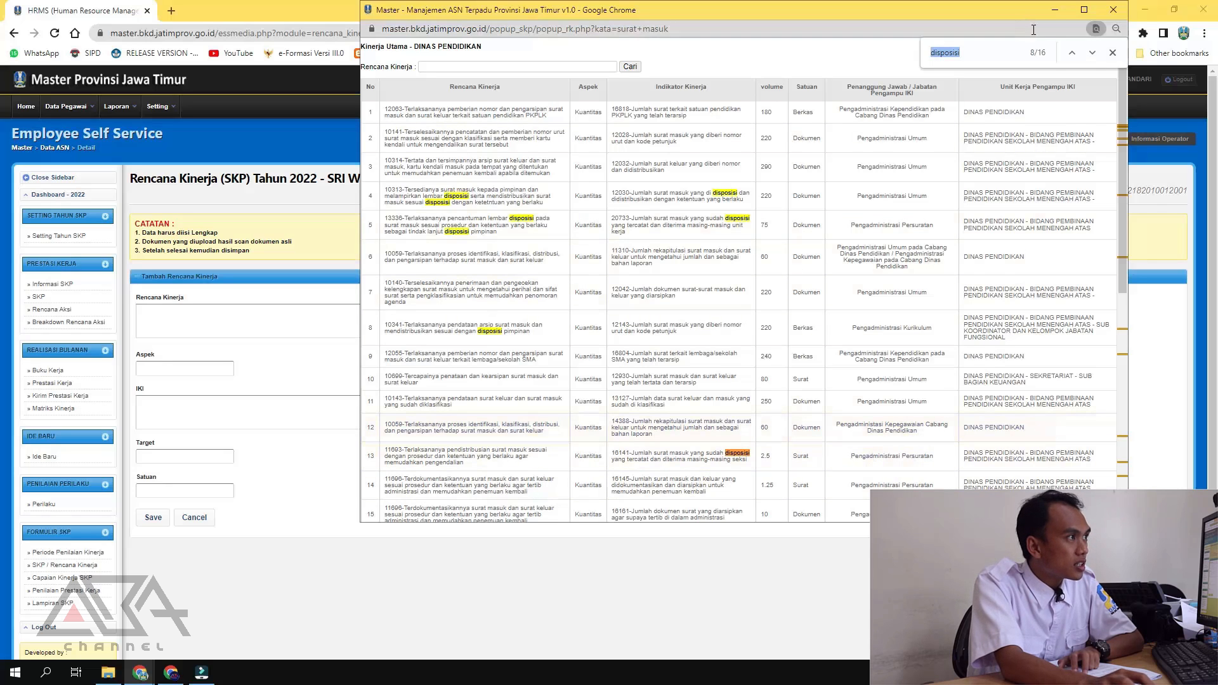
pyautogui.click(1092, 53)
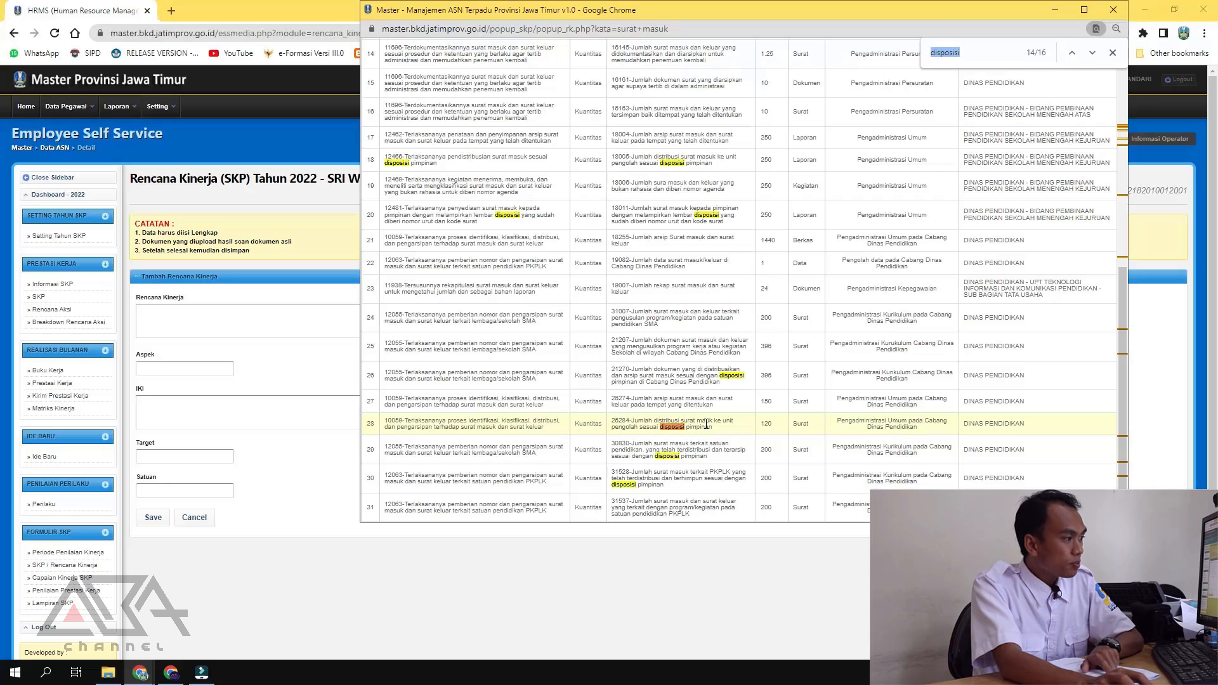
pyautogui.click(907, 431)
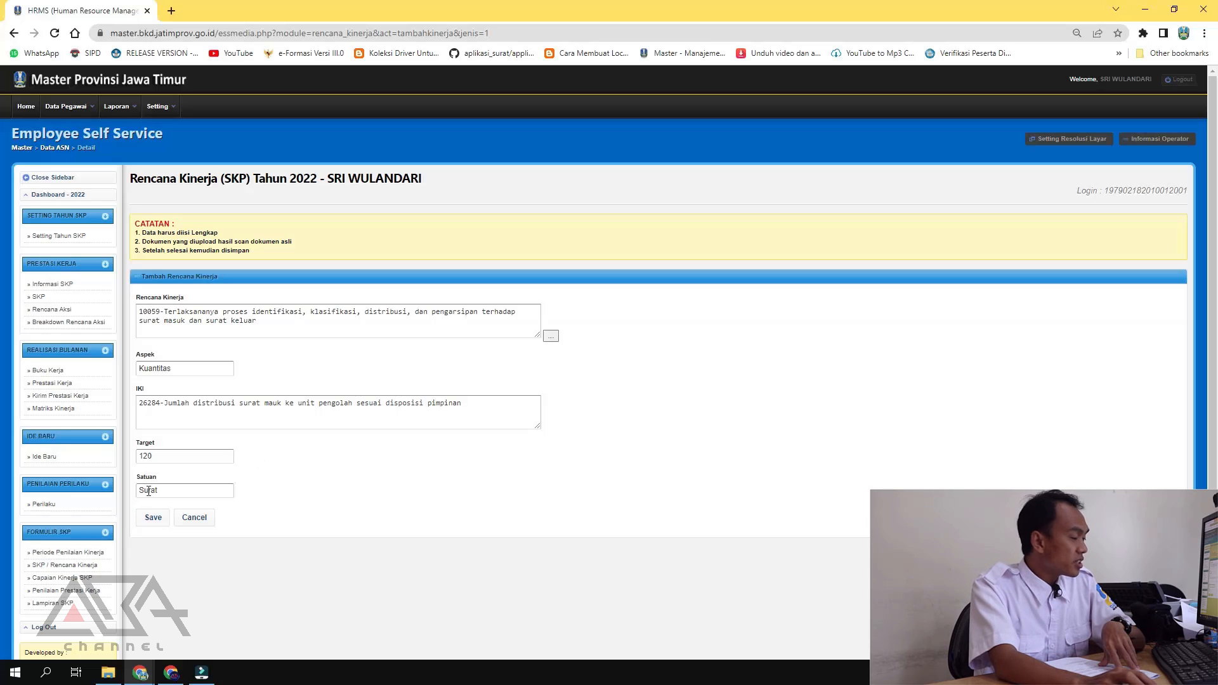
# Save the mail distribution plan with target 120 Surat and confirm.
pyautogui.click(157, 462)
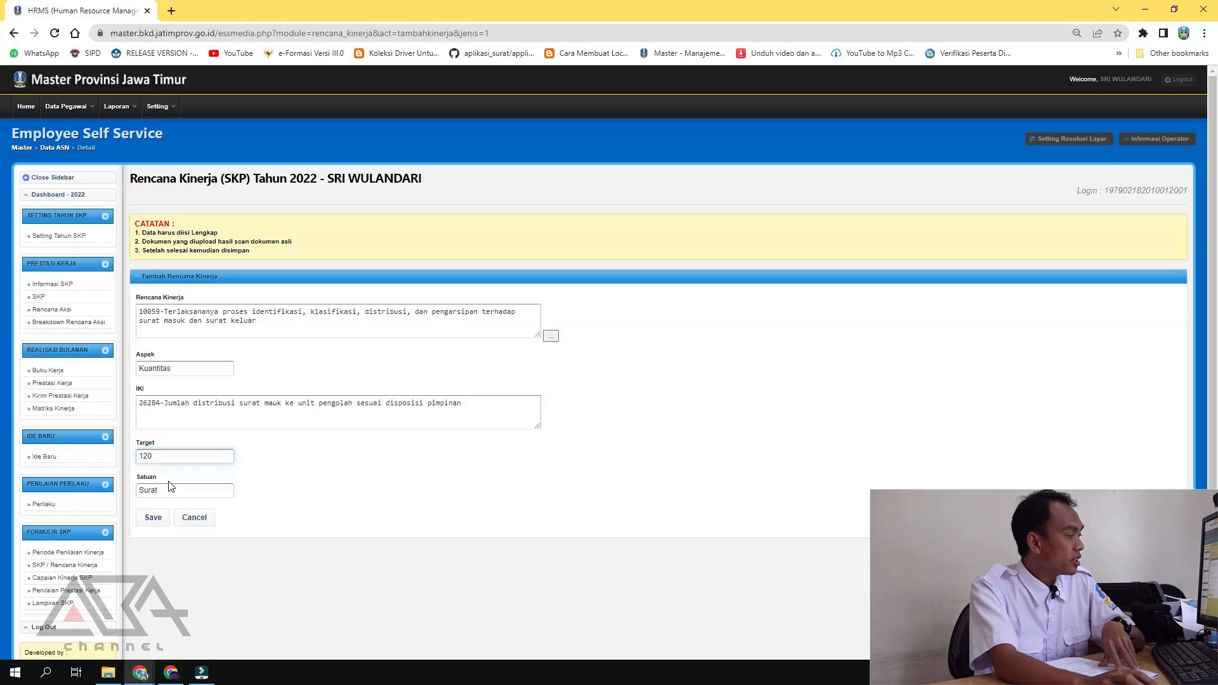
pyautogui.click(176, 486)
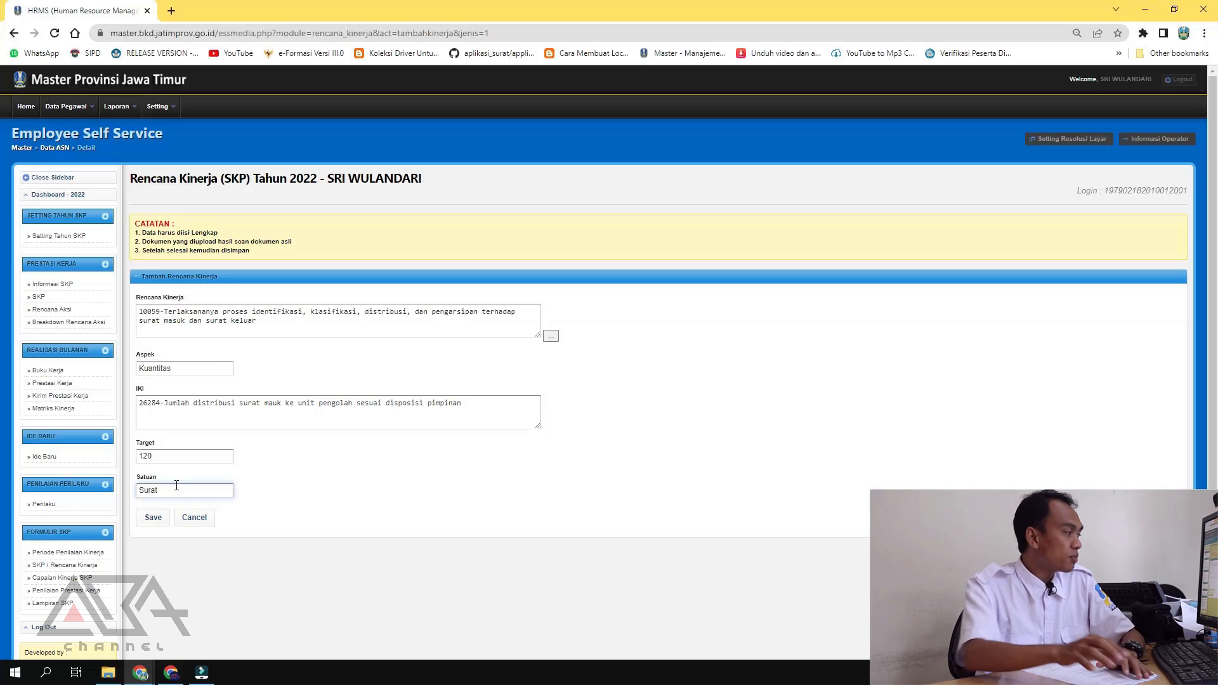
pyautogui.click(164, 519)
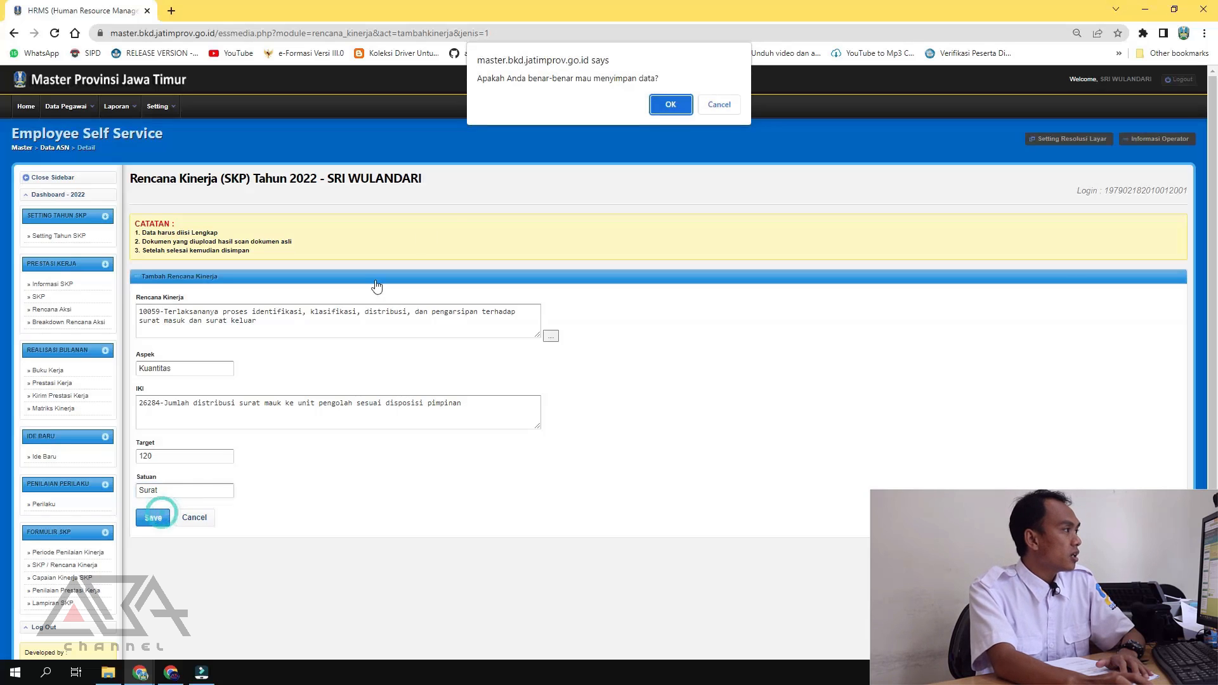
pyautogui.click(668, 105)
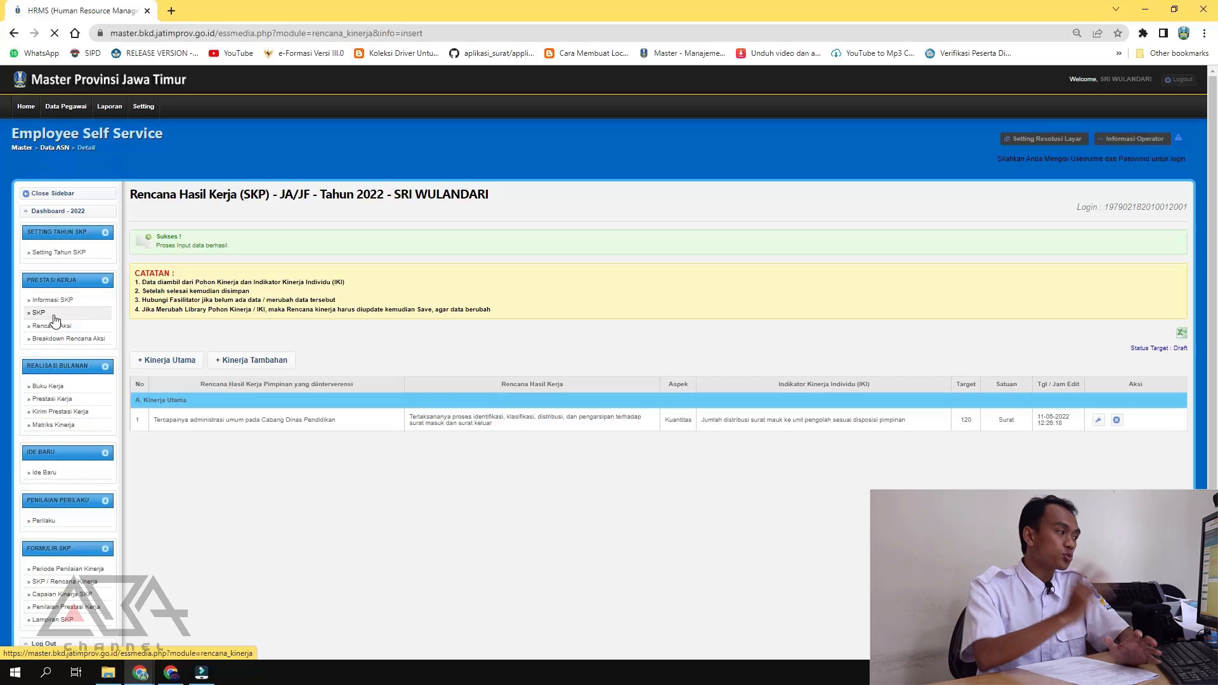
# Add another Kinerja Utama plan, searching 'kode' and using row 3: plan 13531, IKI 26290.
pyautogui.click(150, 360)
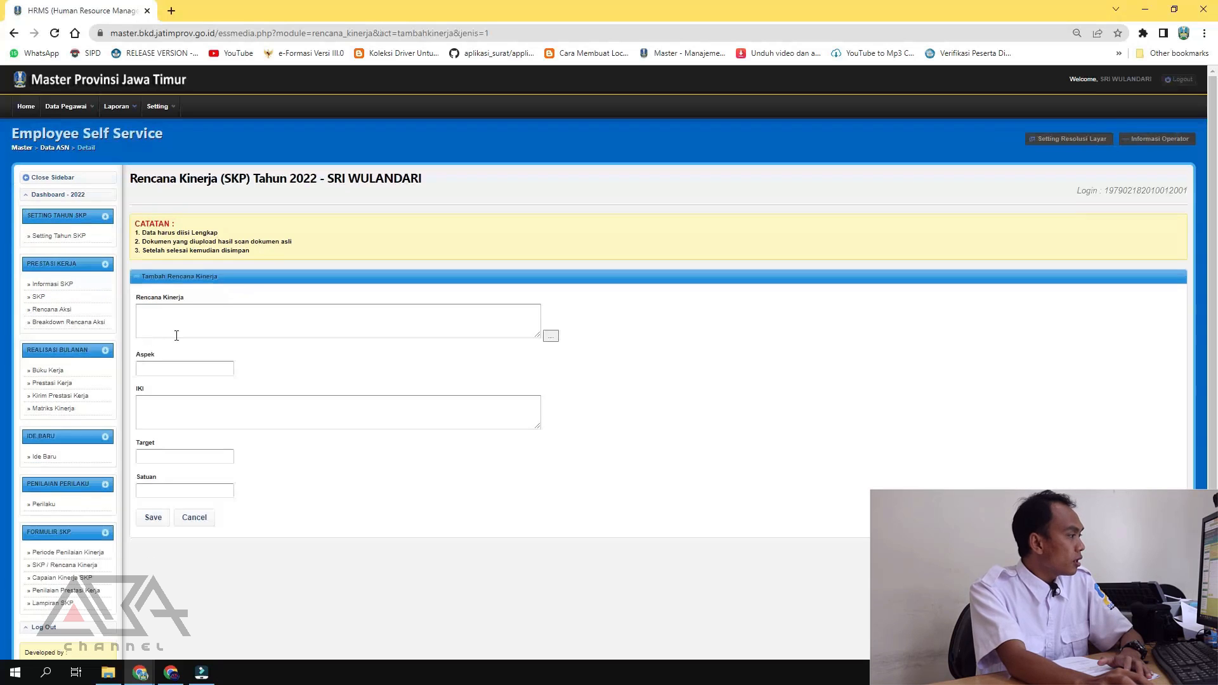
pyautogui.click(551, 336)
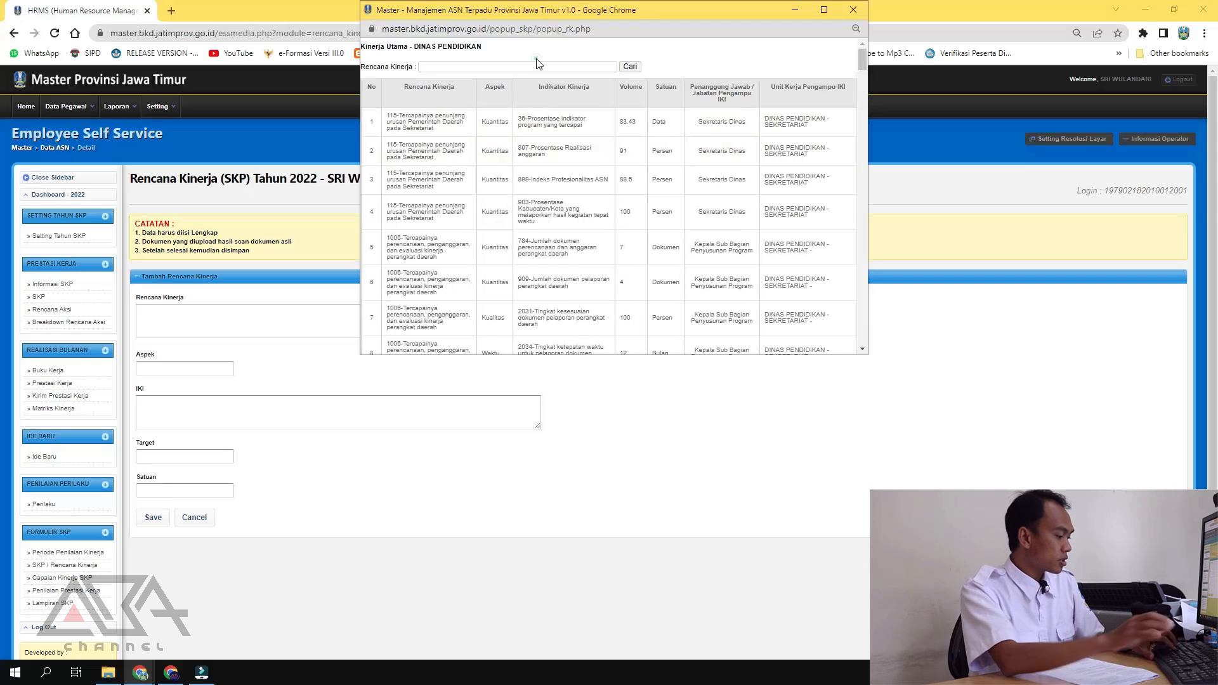
pyautogui.click(537, 65)
pyautogui.write('kode')
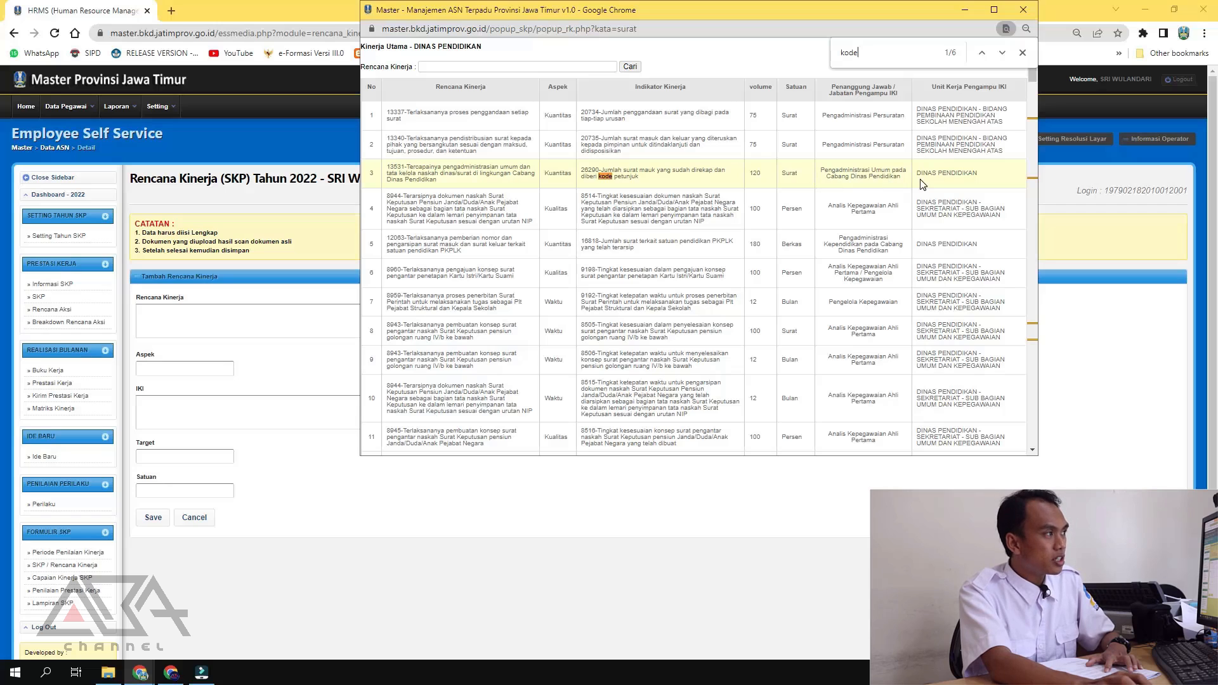
pyautogui.moveTo(833, 87); pyautogui.dragTo(976, 87)
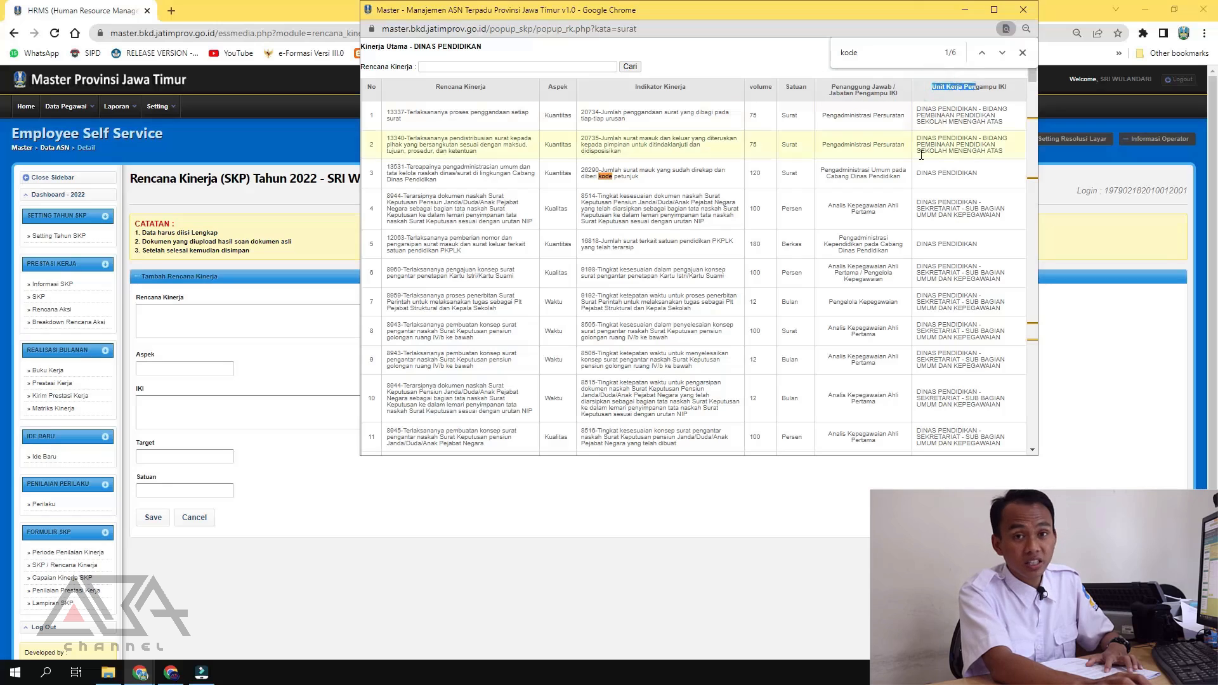
pyautogui.click(890, 173)
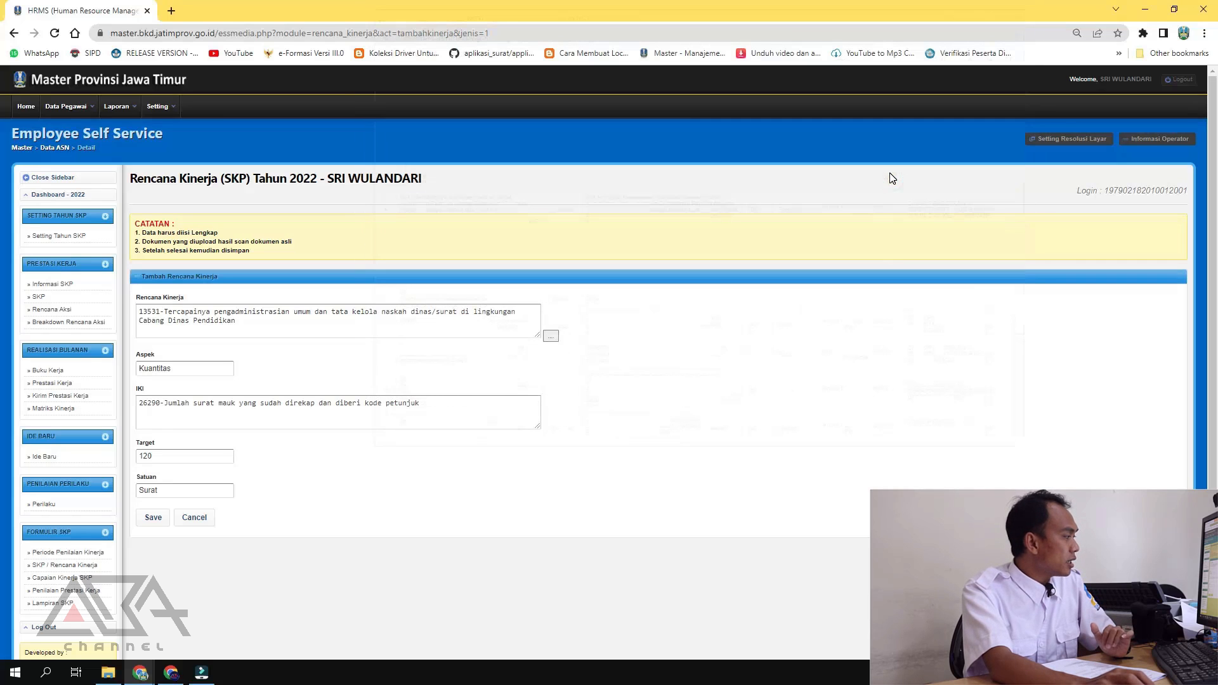
# Save the second Rencana Kinerja entry with plan 13531, IKI 26290 and 120 Surat.
pyautogui.click(153, 524)
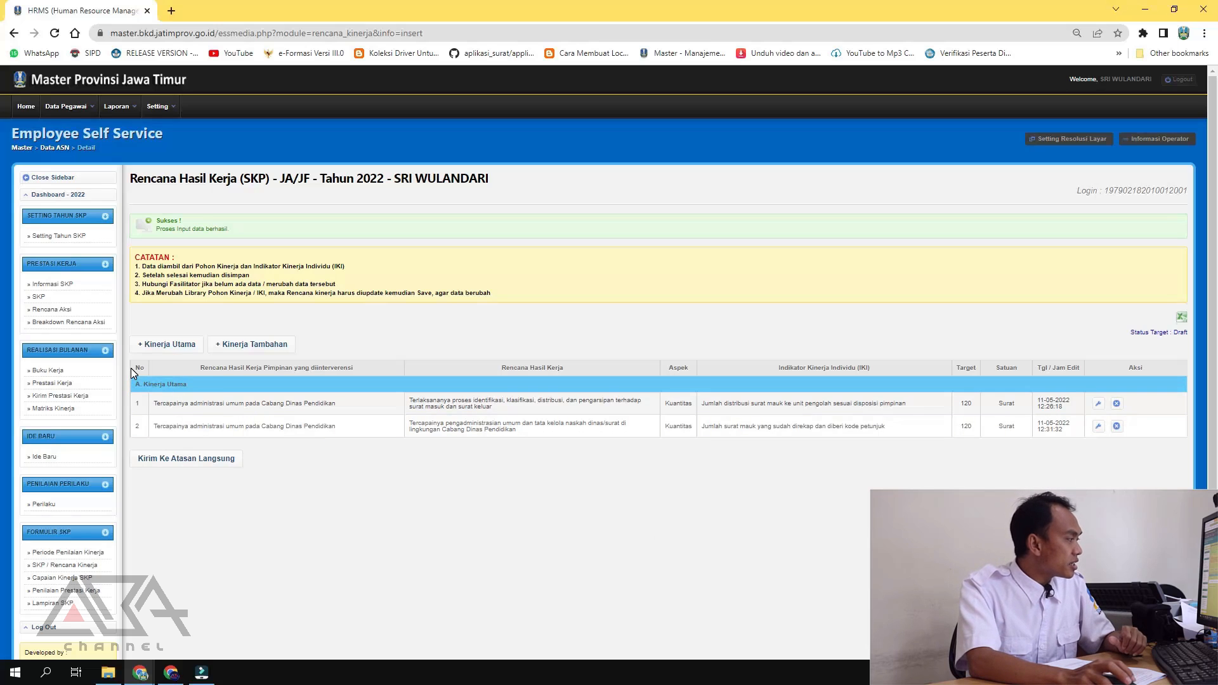
# Submit the 2022 performance plan to the direct supervisor and check that verification reads BV.
pyautogui.click(200, 371)
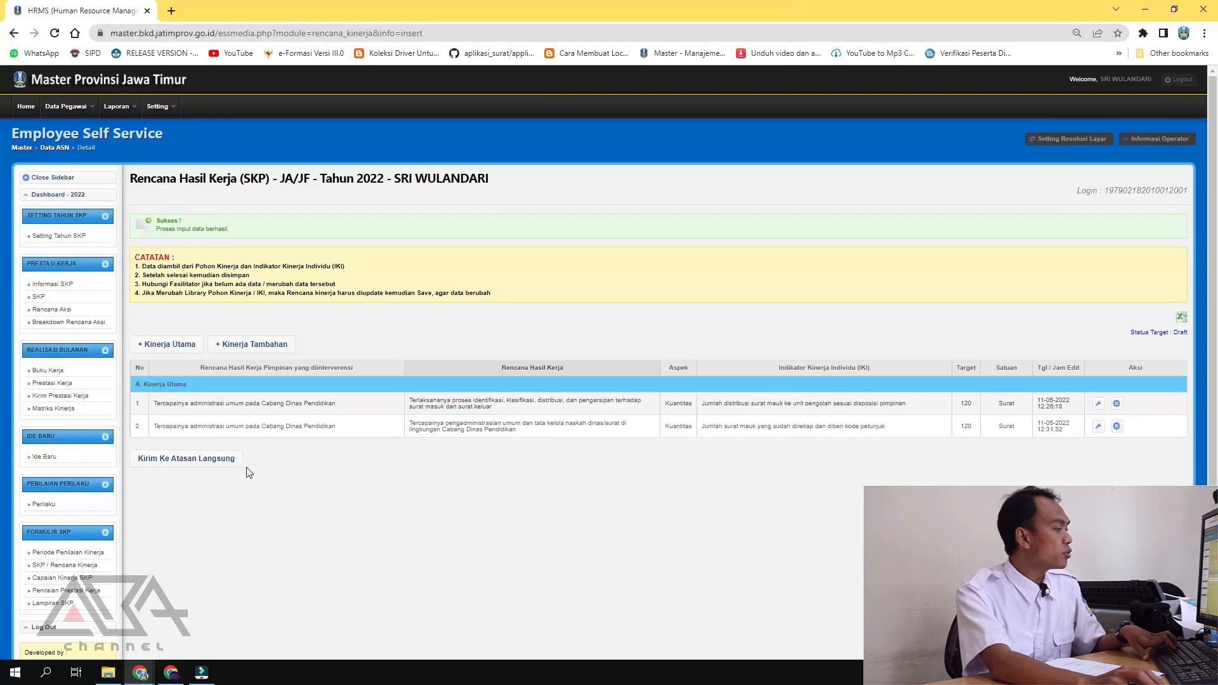
pyautogui.click(201, 465)
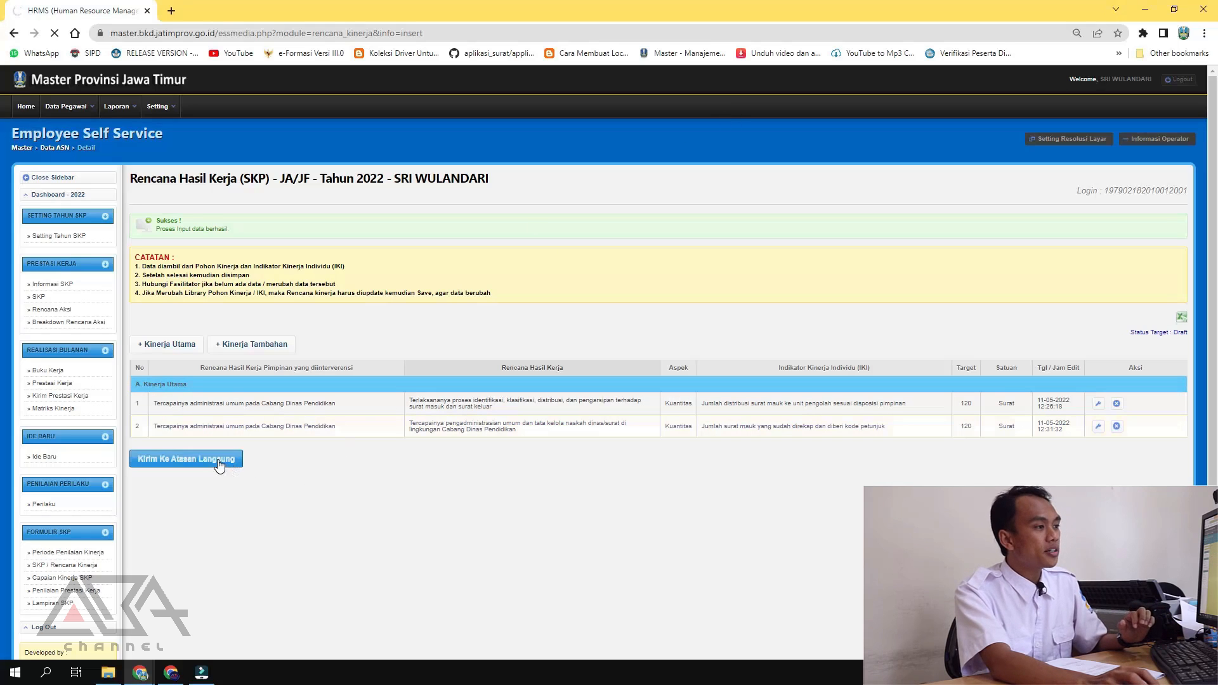
pyautogui.moveTo(1127, 345); pyautogui.dragTo(1188, 356)
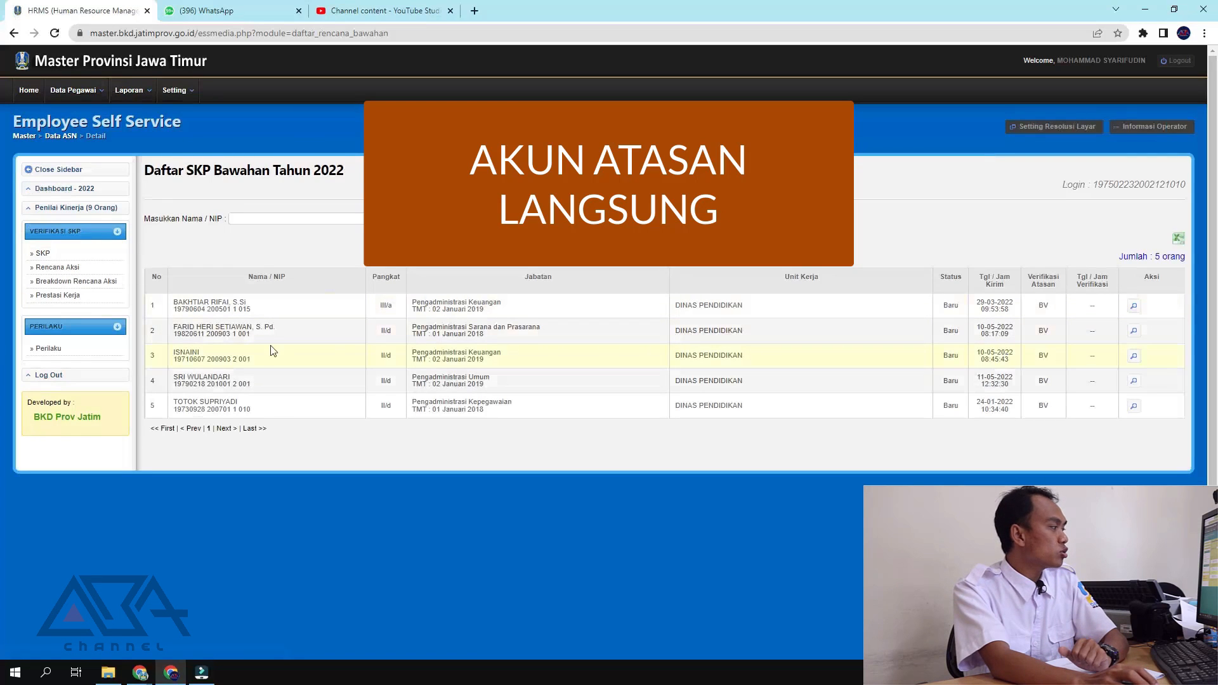
# As supervisor, approve row 4's submitted 2022 SKP plan with Setuju.
pyautogui.click(1136, 382)
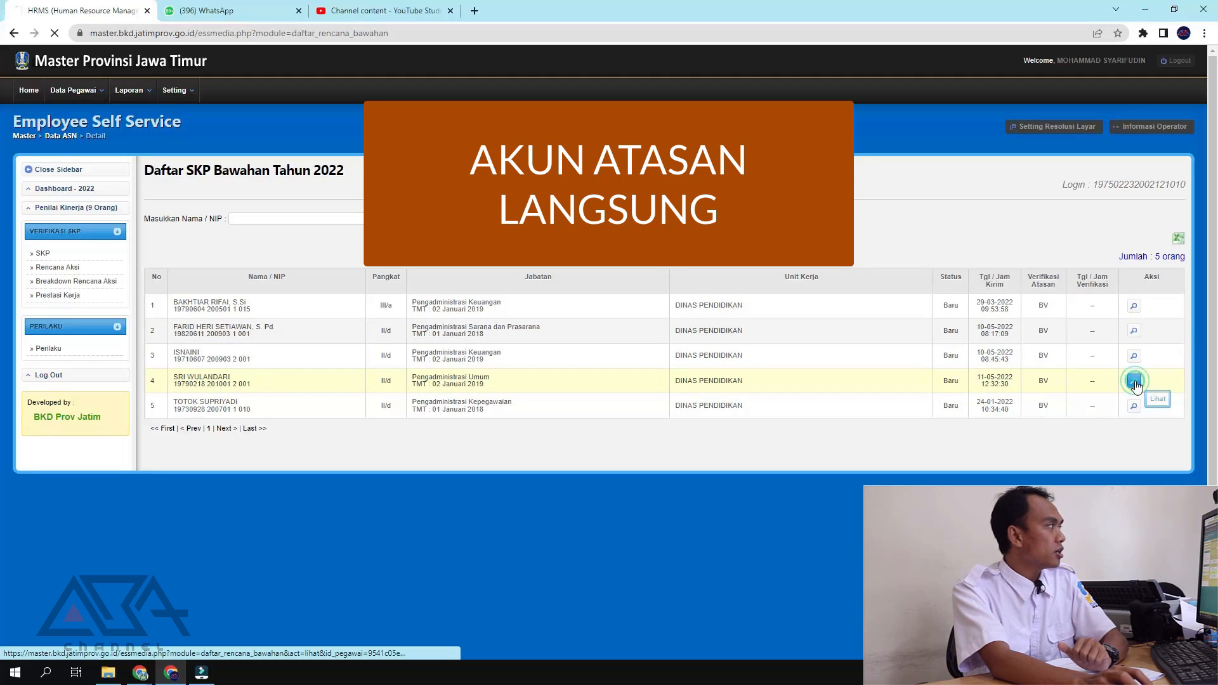
pyautogui.click(245, 323)
pyautogui.click(163, 489)
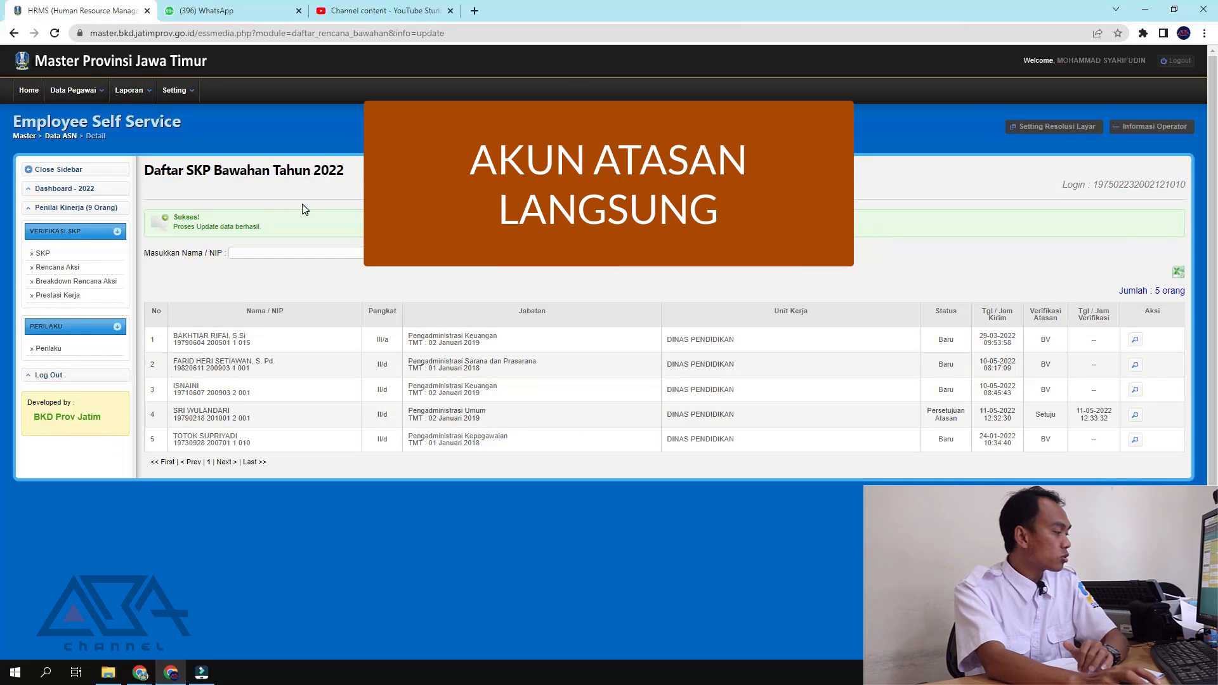
# Return to the employee's Chrome window and confirm which account is logged in.
pyautogui.click(144, 677)
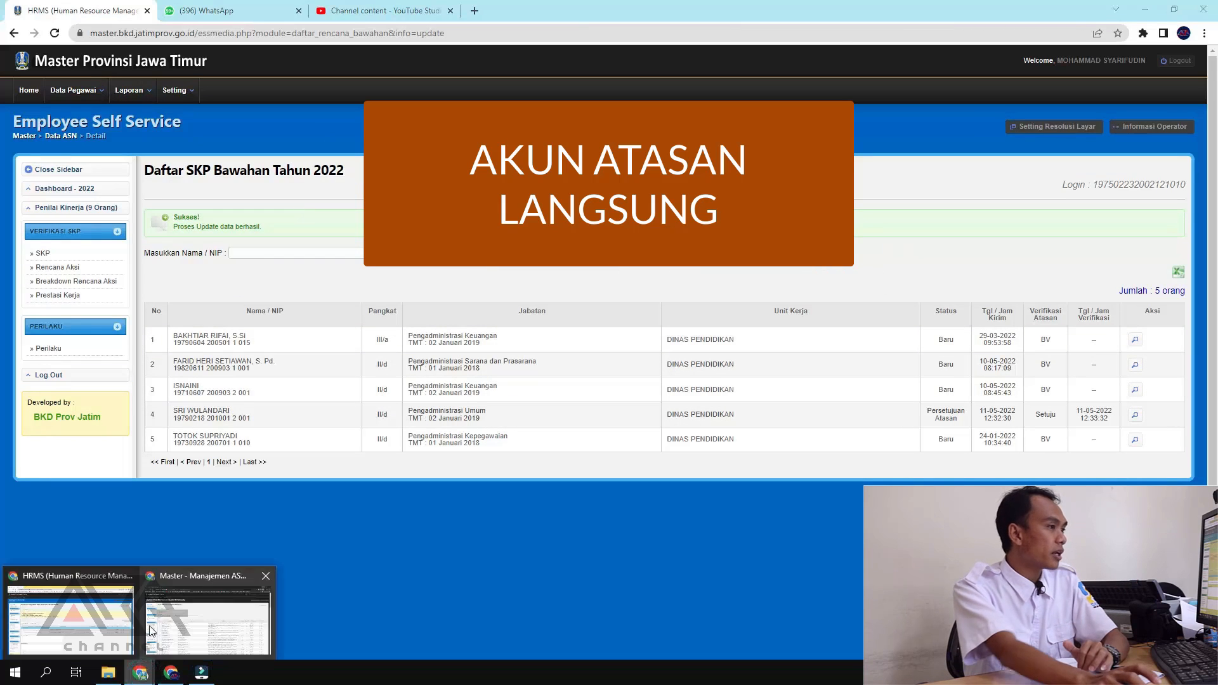
pyautogui.click(73, 612)
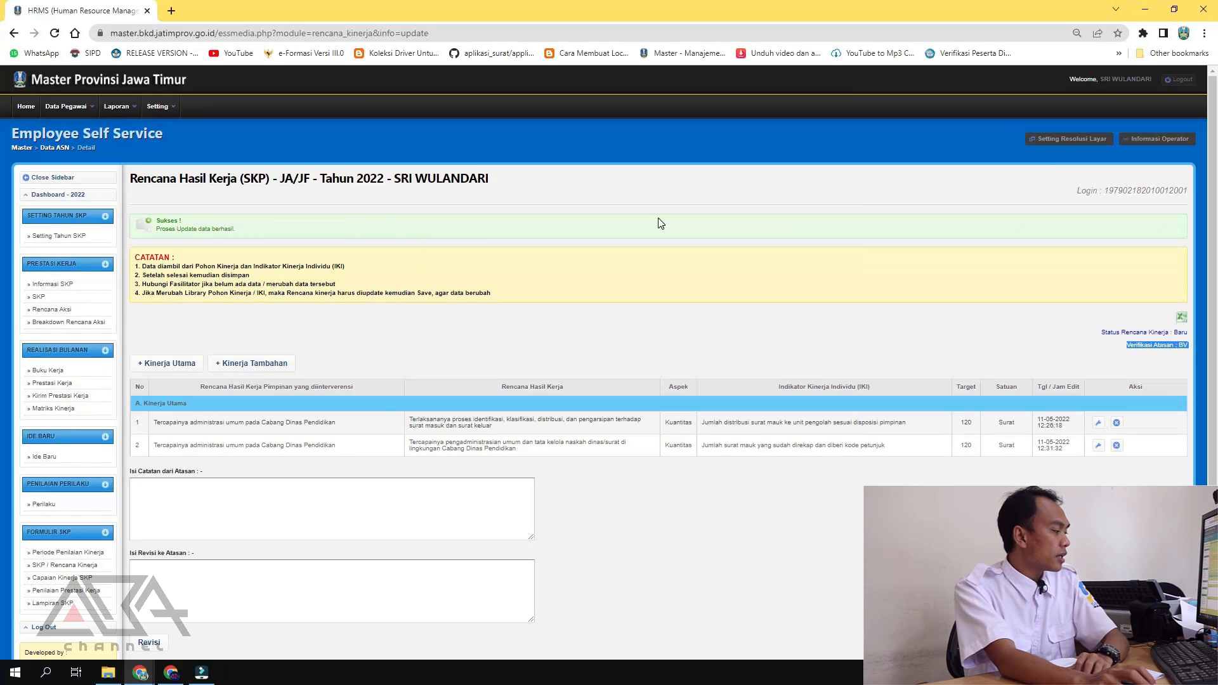
pyautogui.click(171, 673)
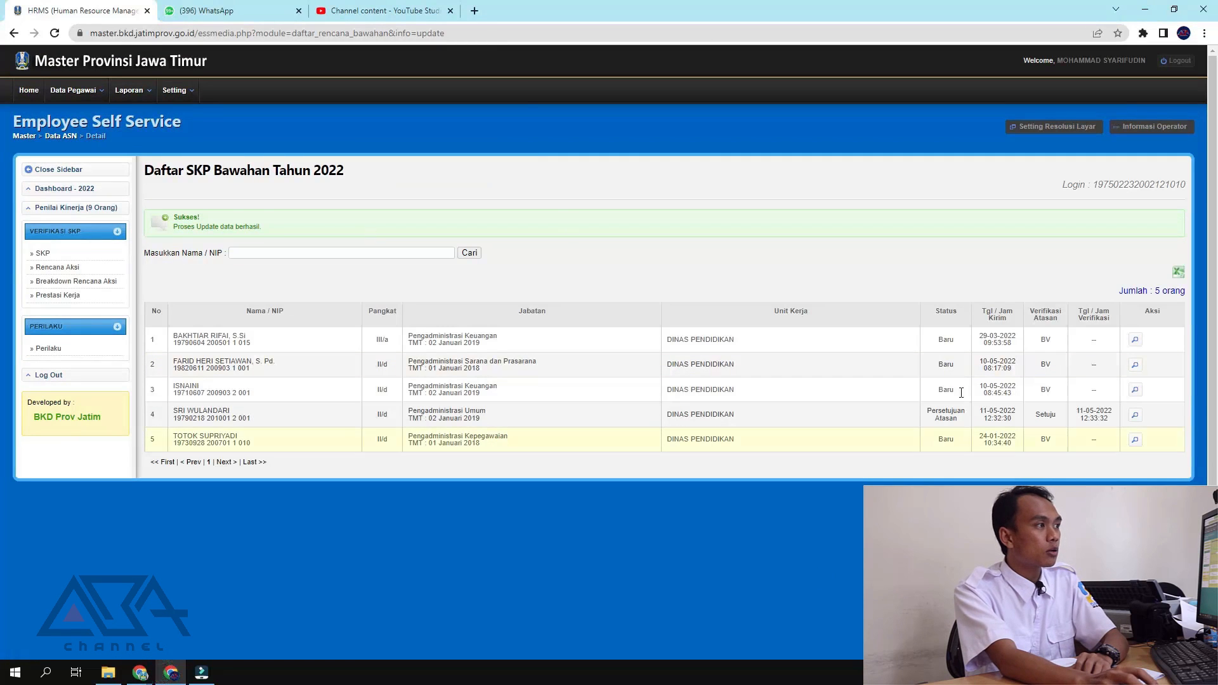
pyautogui.moveTo(1019, 62); pyautogui.dragTo(1149, 75)
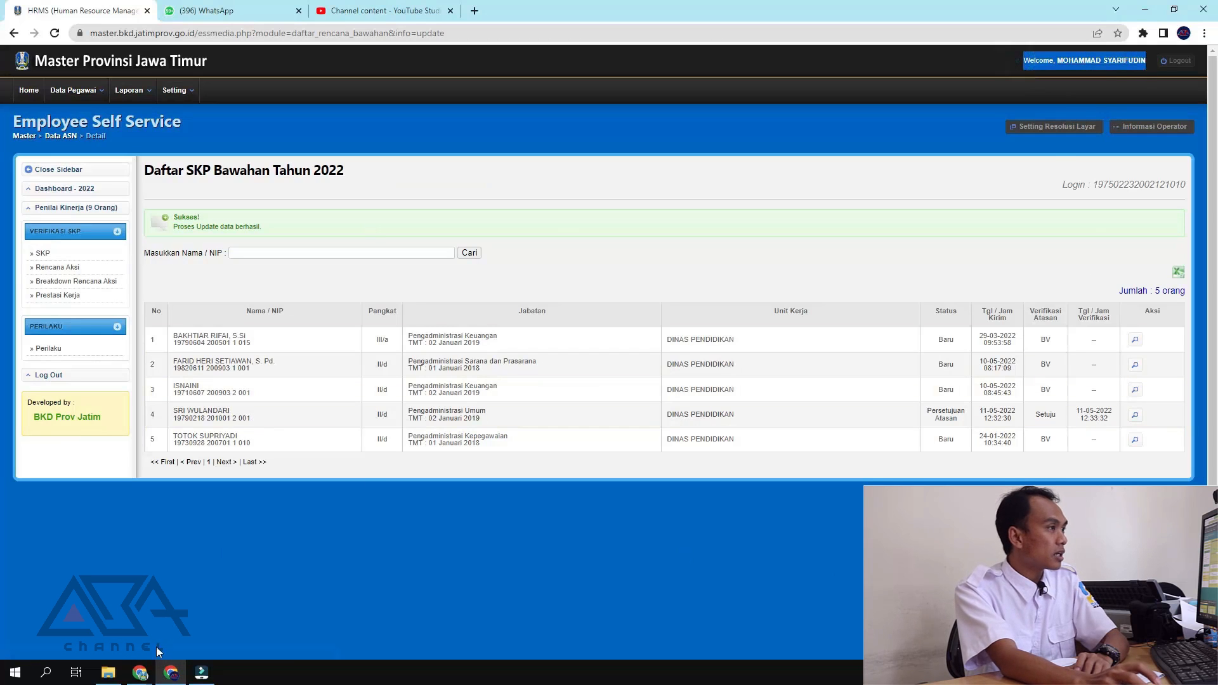
pyautogui.click(140, 673)
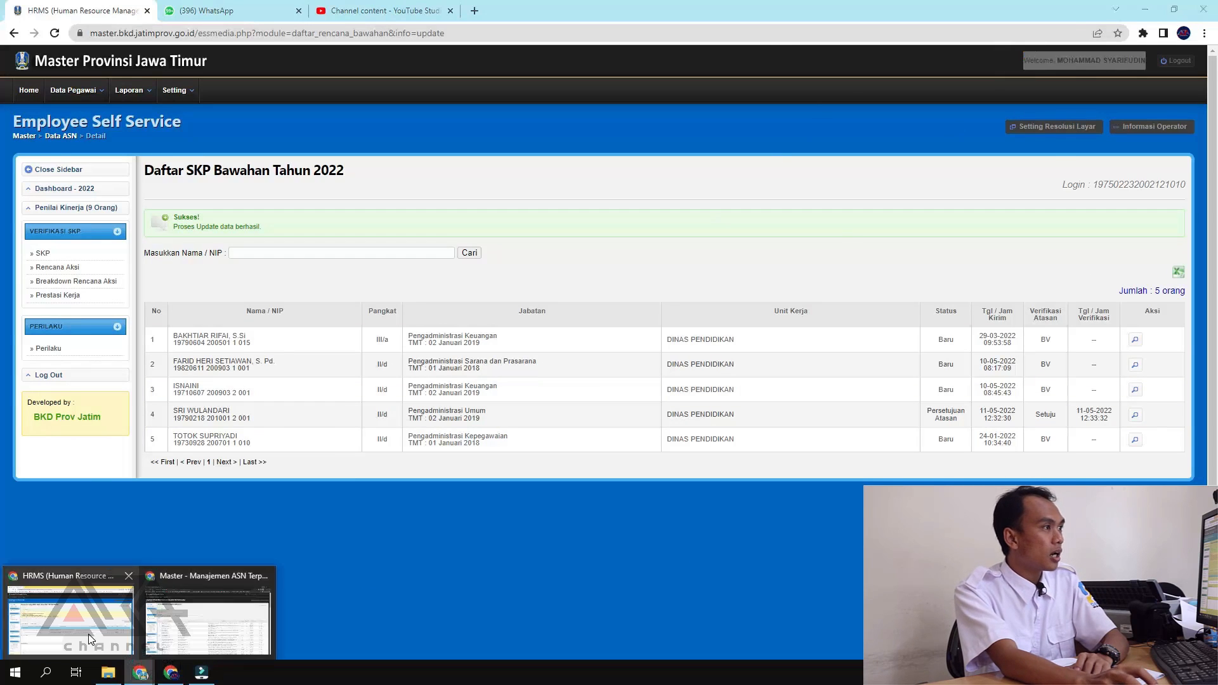
pyautogui.click(208, 619)
pyautogui.moveTo(1103, 89); pyautogui.dragTo(1156, 80)
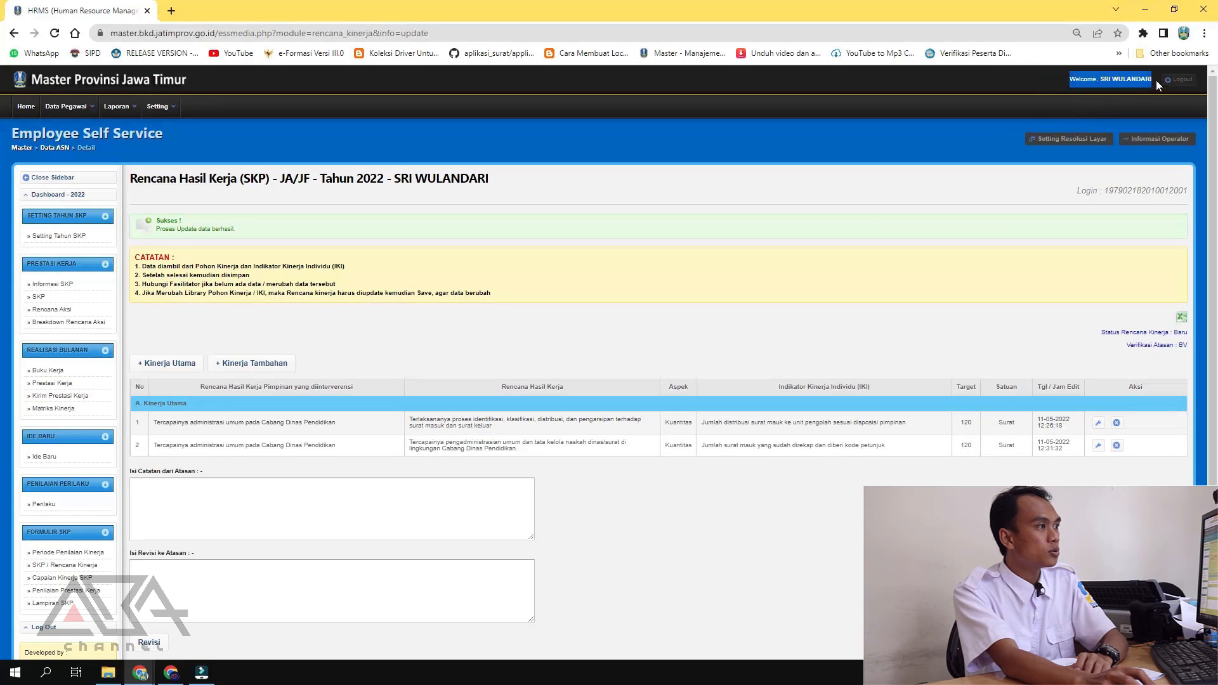
# Reload the employee's plan page and confirm supervisor verification now shows Setuju.
pyautogui.rightClick(919, 177)
pyautogui.click(936, 220)
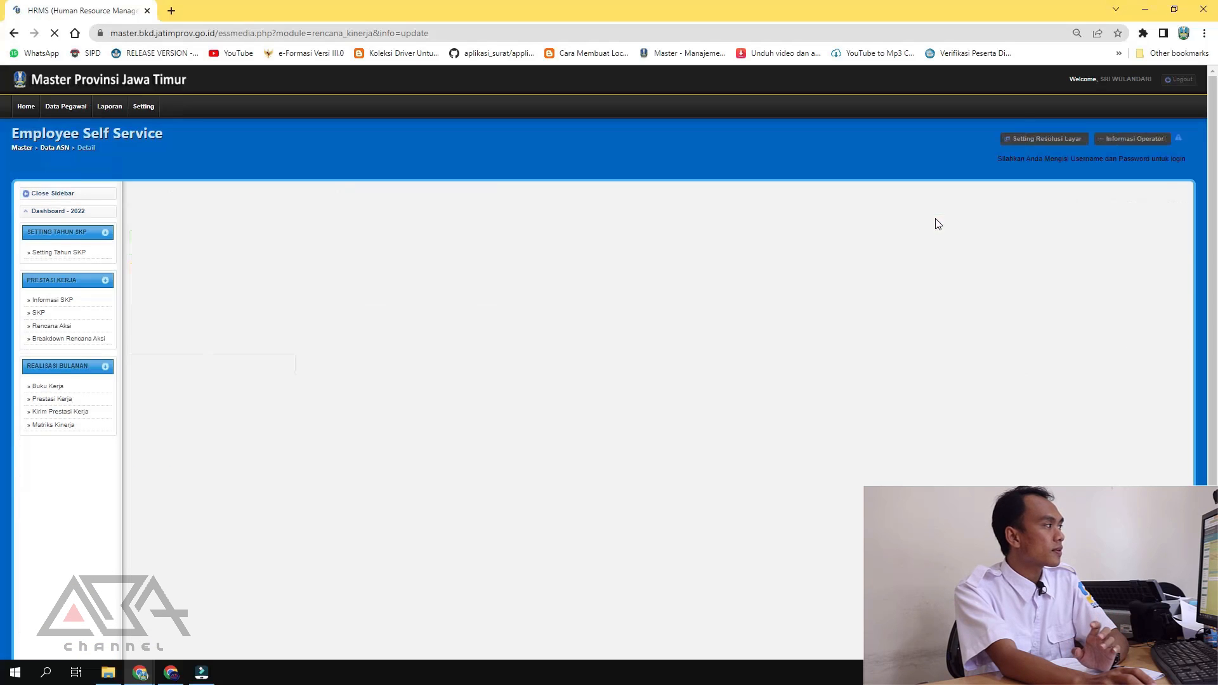
pyautogui.moveTo(1119, 344); pyautogui.dragTo(1195, 347)
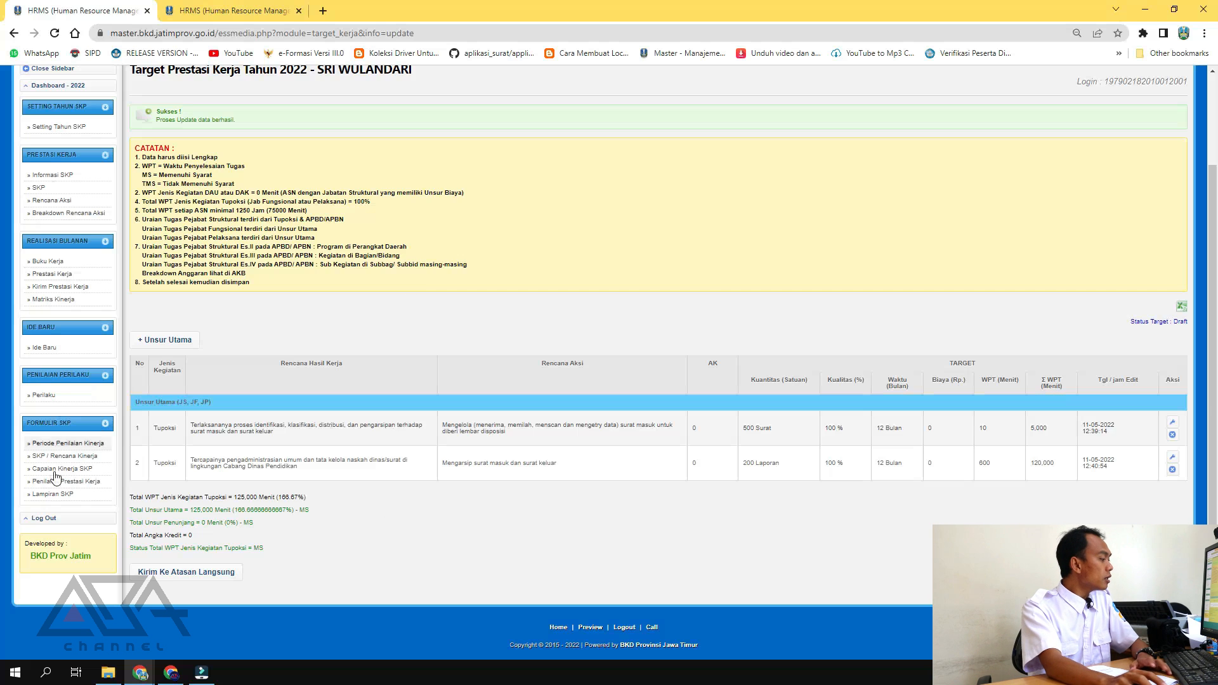
# Submit the 2022 work targets to the direct supervisor; verification still shows BV.
pyautogui.click(189, 572)
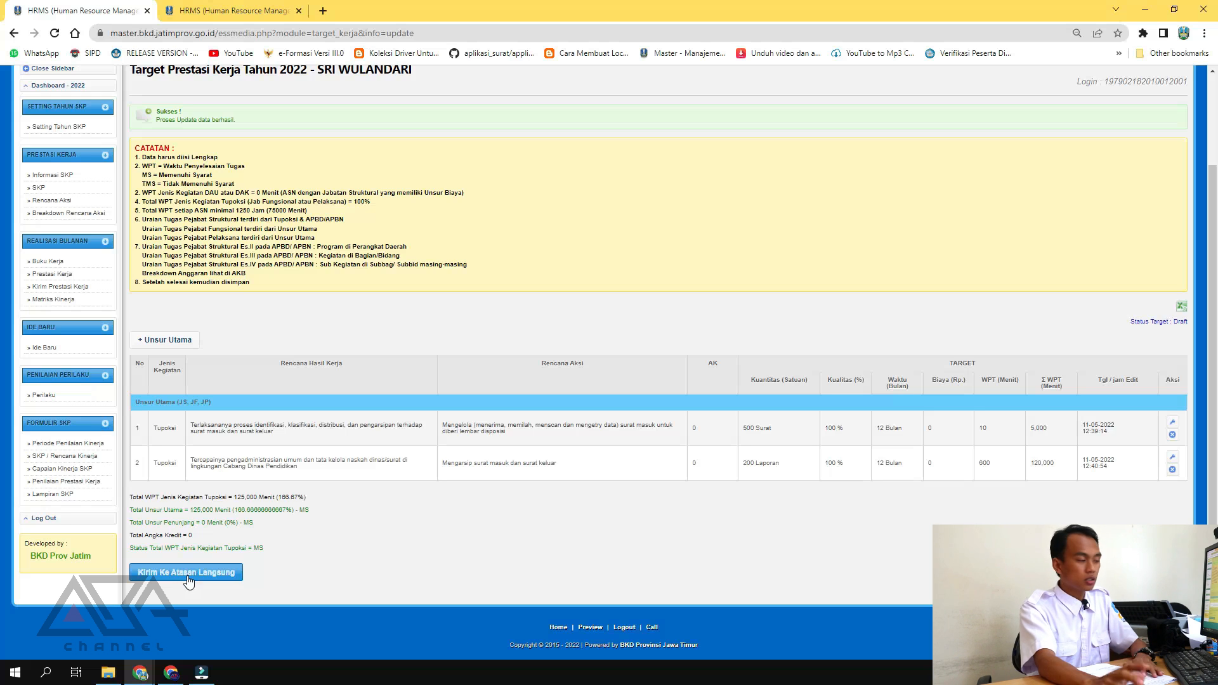
pyautogui.click(189, 580)
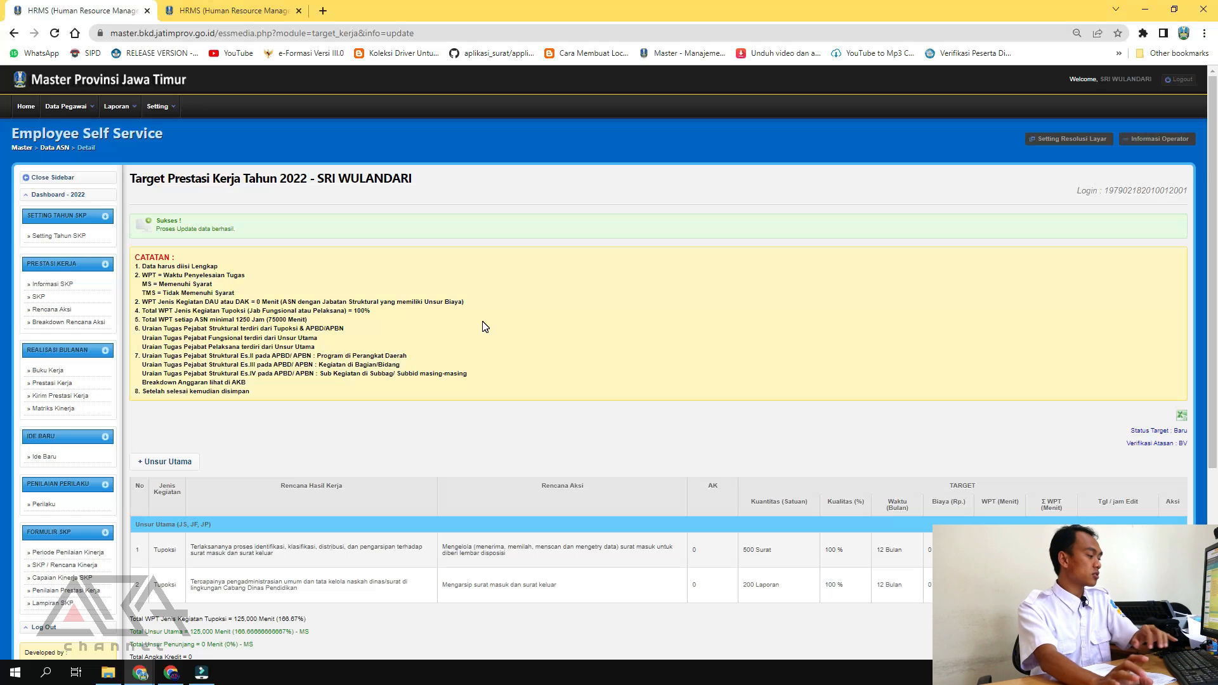
pyautogui.scroll(-2, 882, 344)
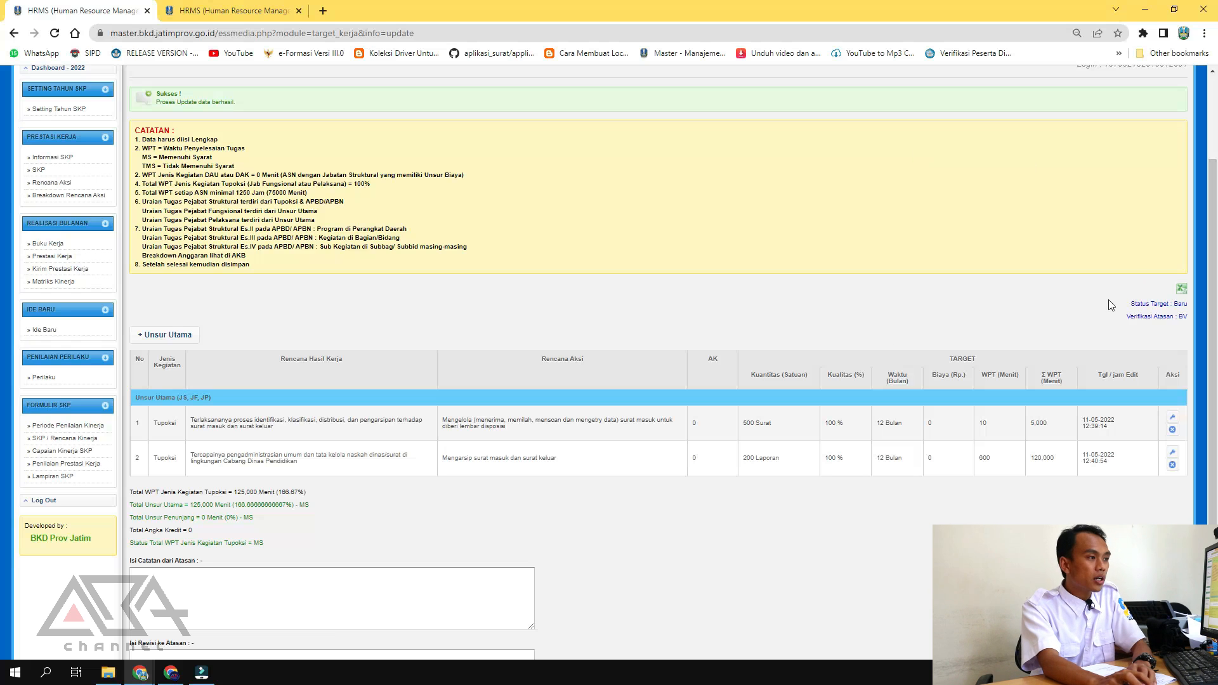
pyautogui.click(1121, 320)
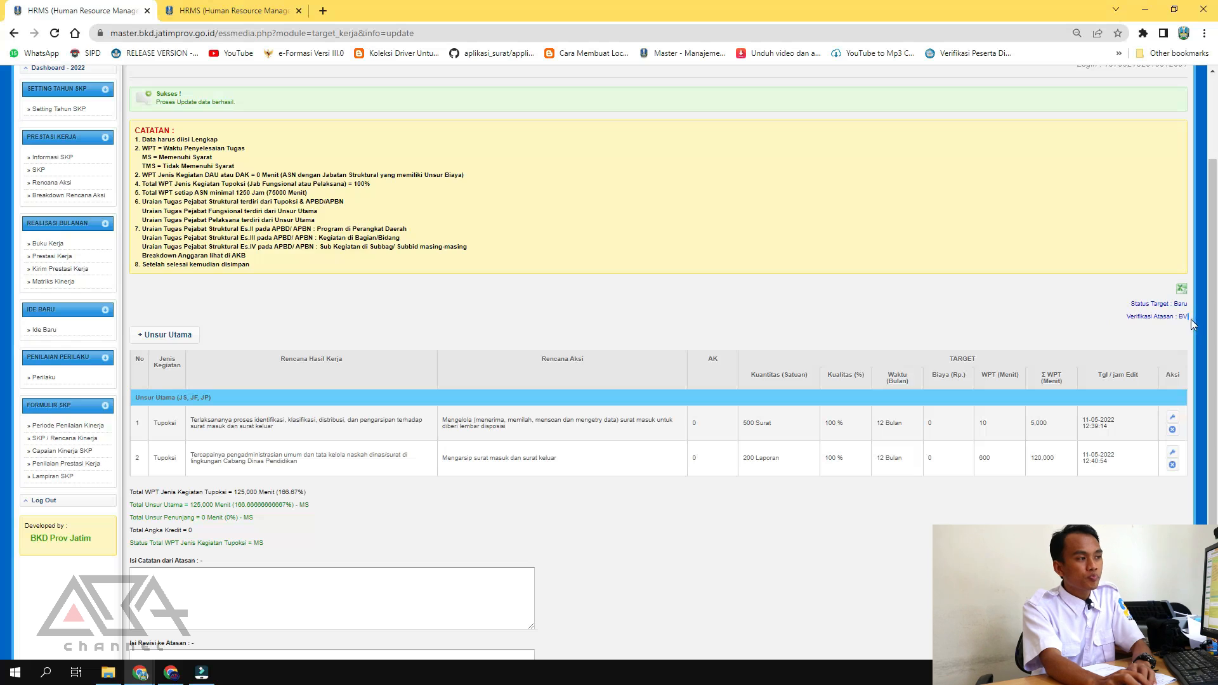
pyautogui.moveTo(1132, 313); pyautogui.dragTo(1189, 323)
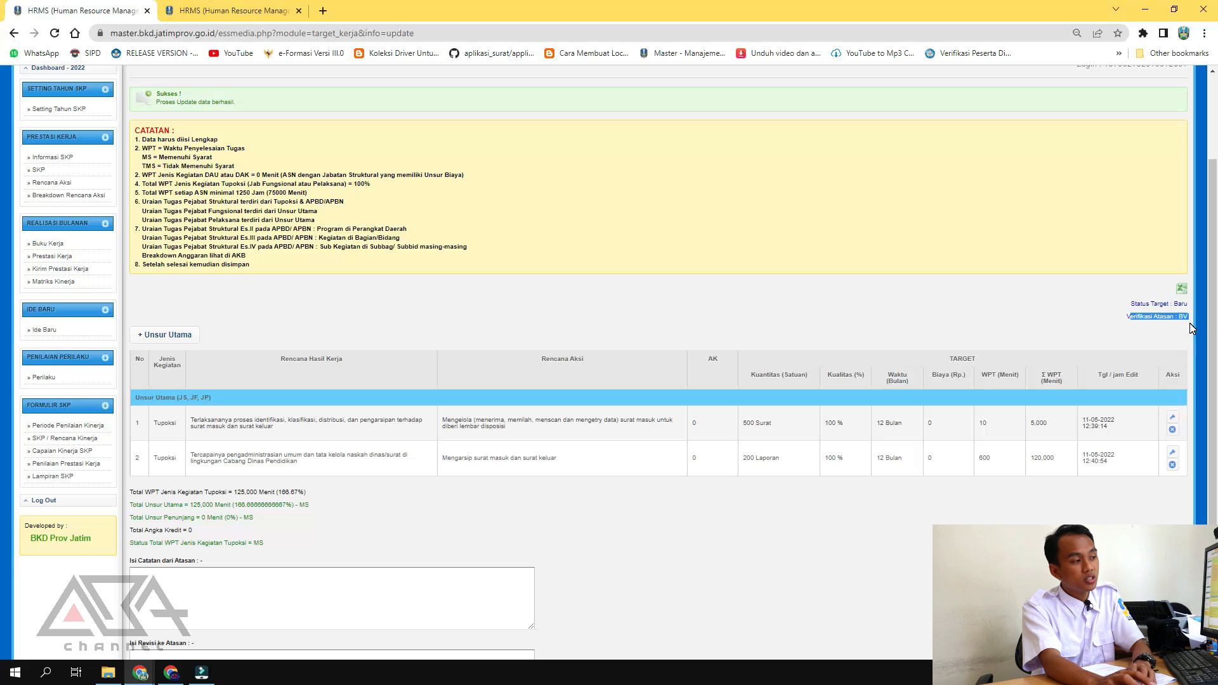
# Reload the target page to confirm supervisor verification now reads Setuju.
pyautogui.scroll(-3, 543, 532)
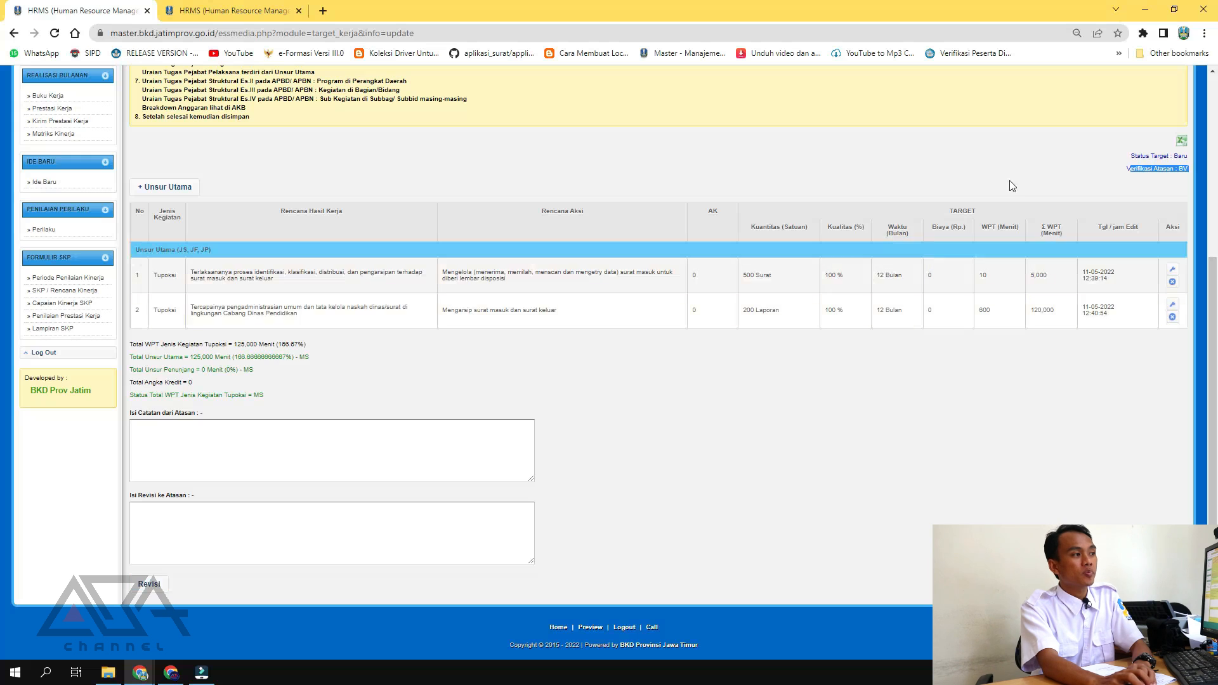
pyautogui.scroll(1, 904, 159)
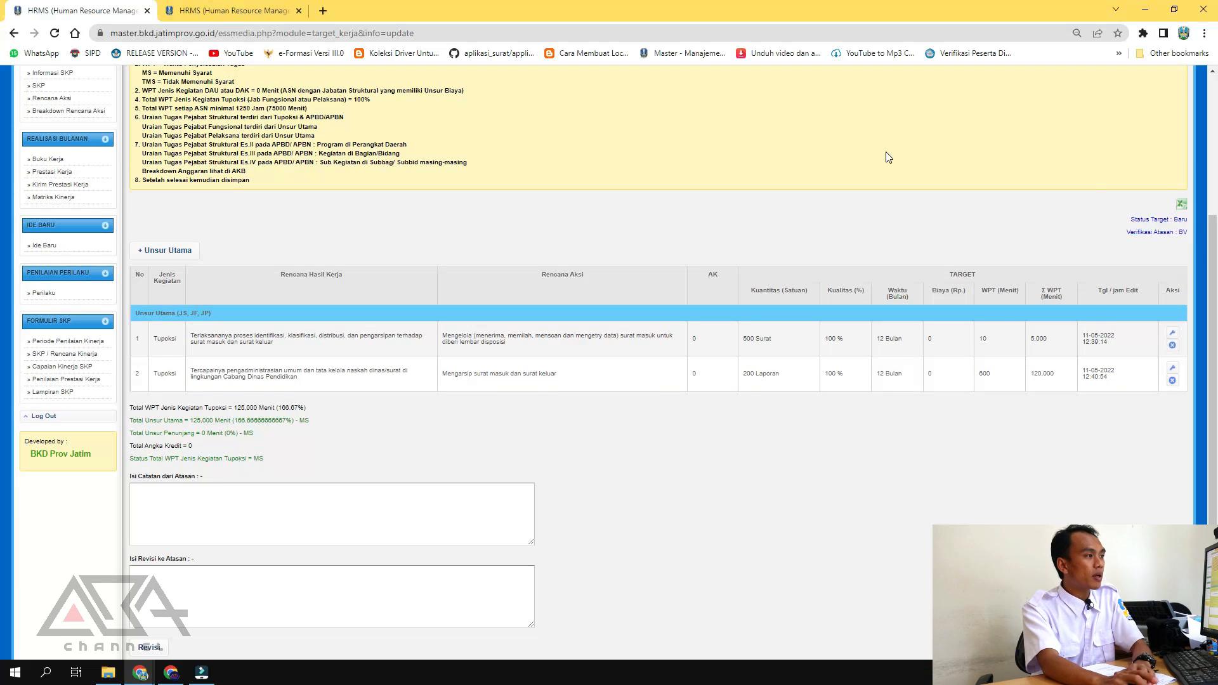
pyautogui.rightClick(886, 153)
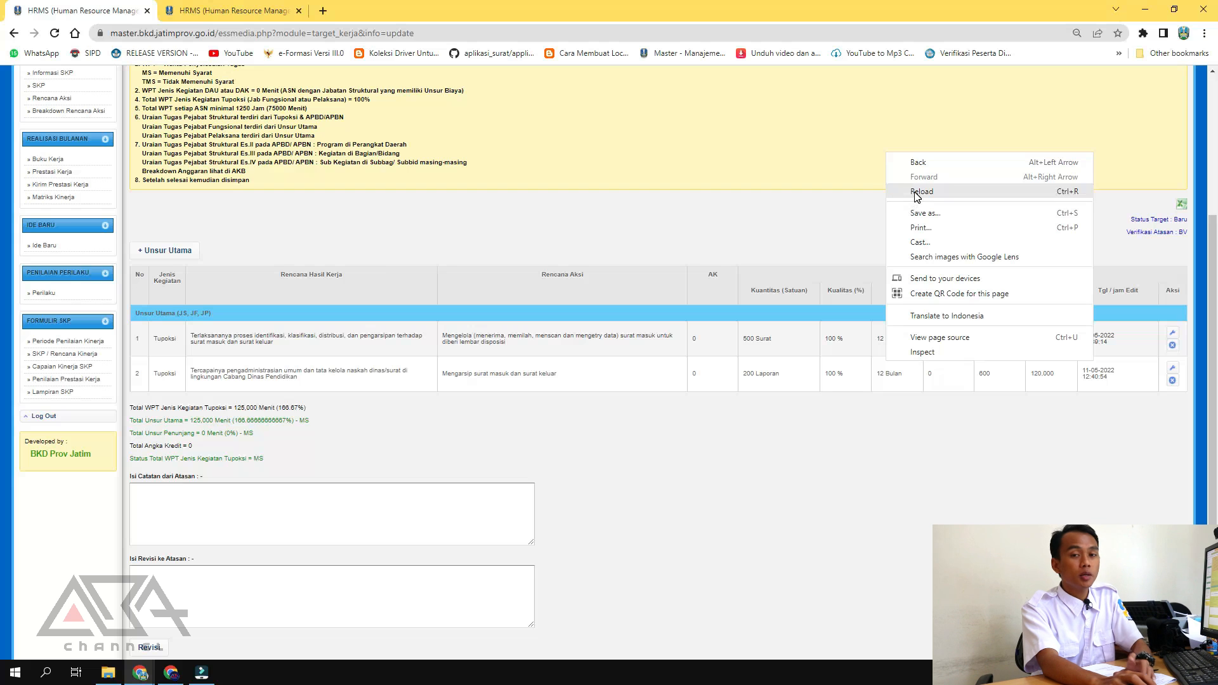
pyautogui.click(917, 193)
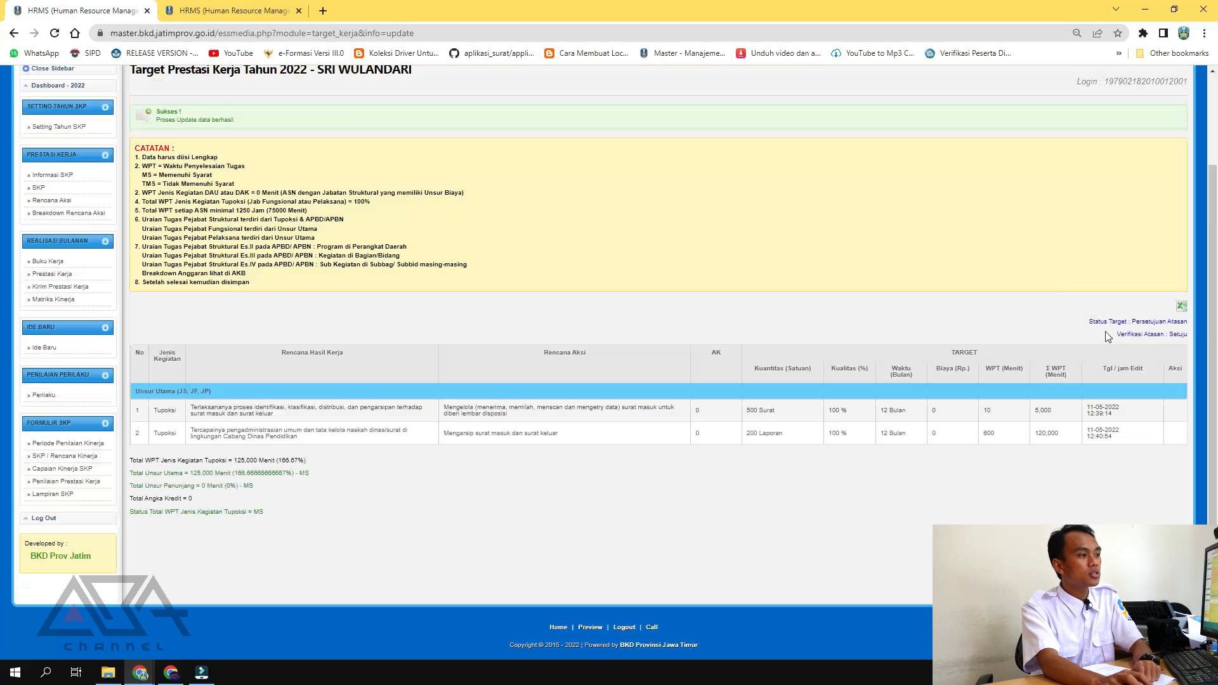
pyautogui.tripleClick(1110, 335)
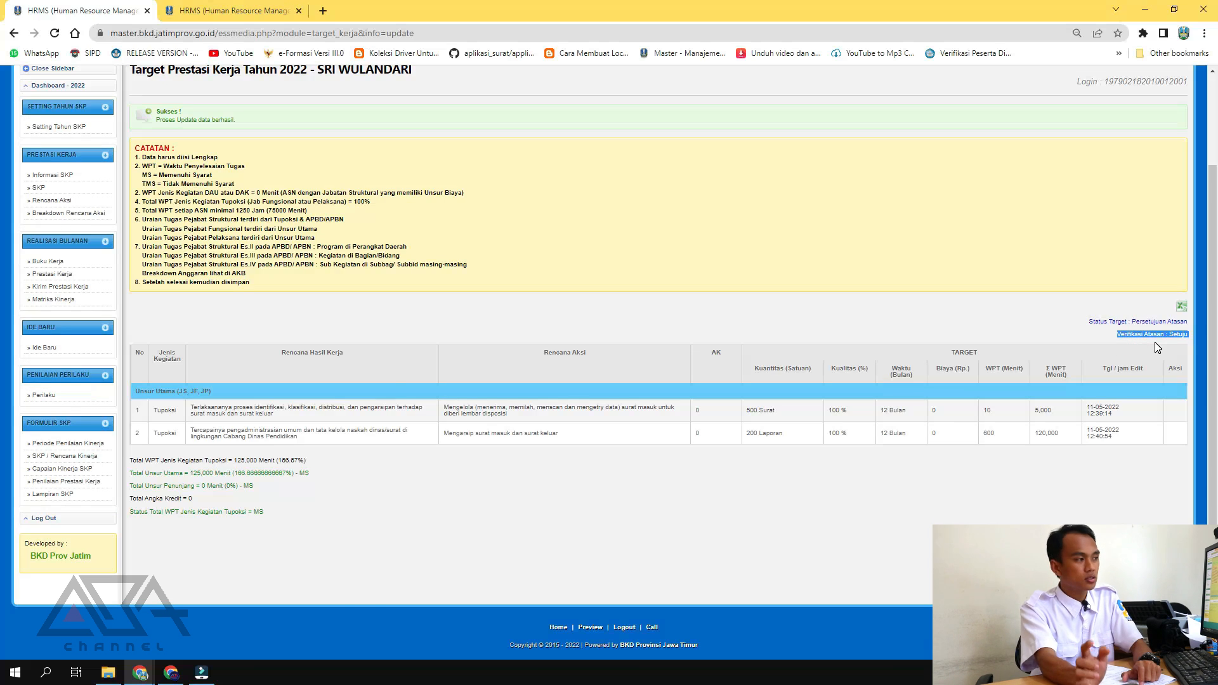
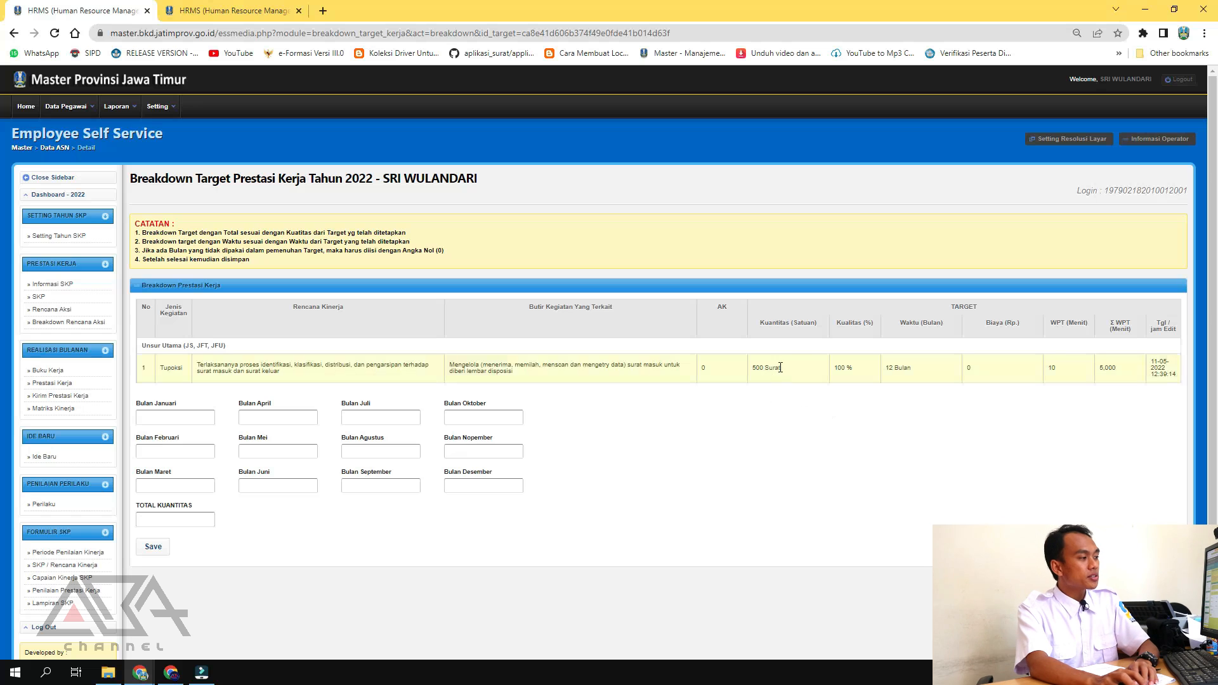
# Enter monthly quantities 100,100,100,20,10,20,20,20,20,20,20,50 against the 500 Surat, 12 Bulan target.
pyautogui.moveTo(785, 368); pyautogui.dragTo(749, 370)
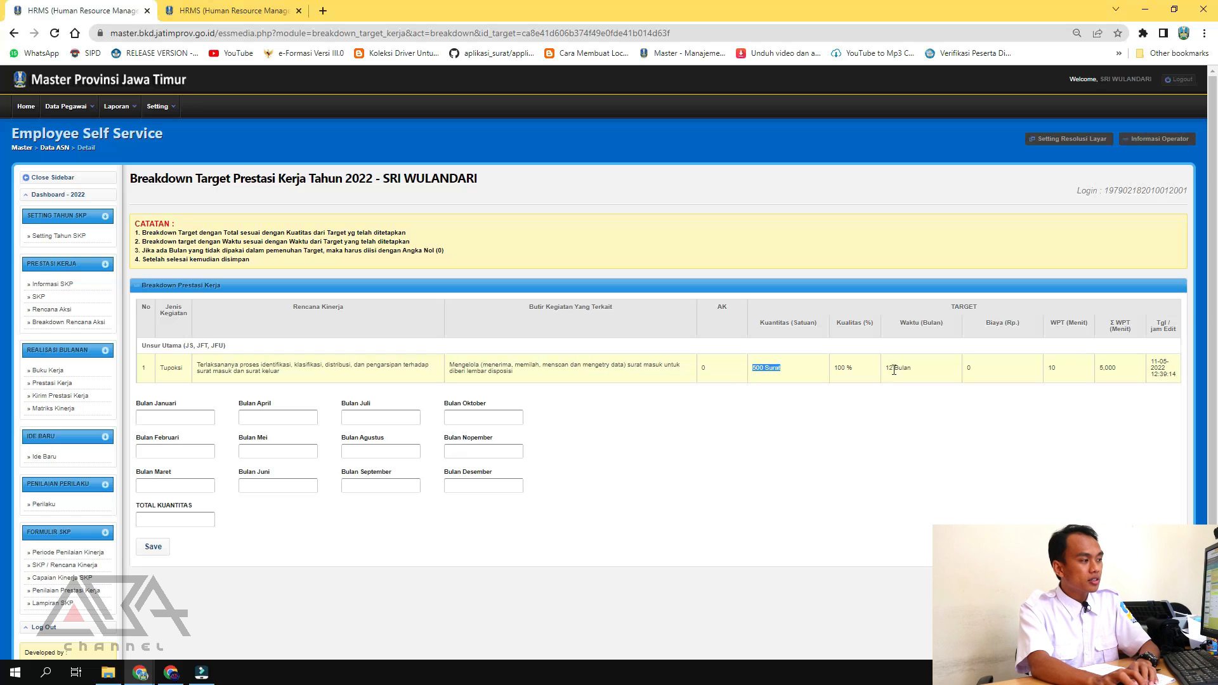
pyautogui.moveTo(919, 370); pyautogui.dragTo(888, 378)
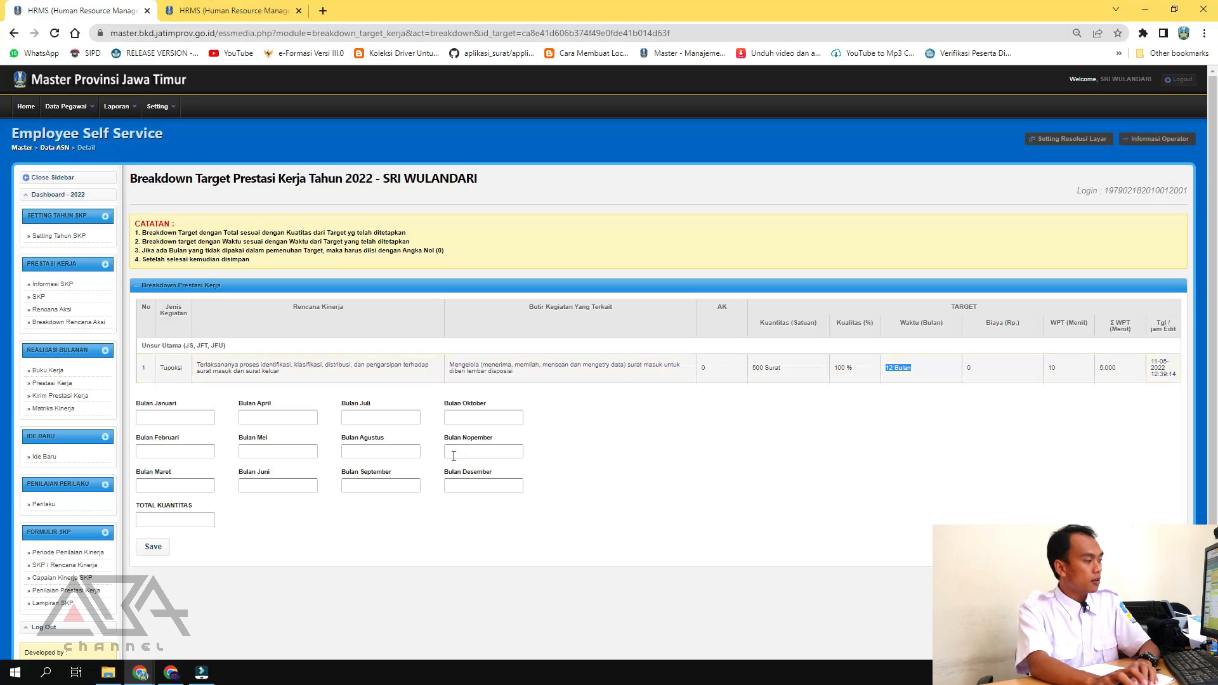
pyautogui.click(202, 420)
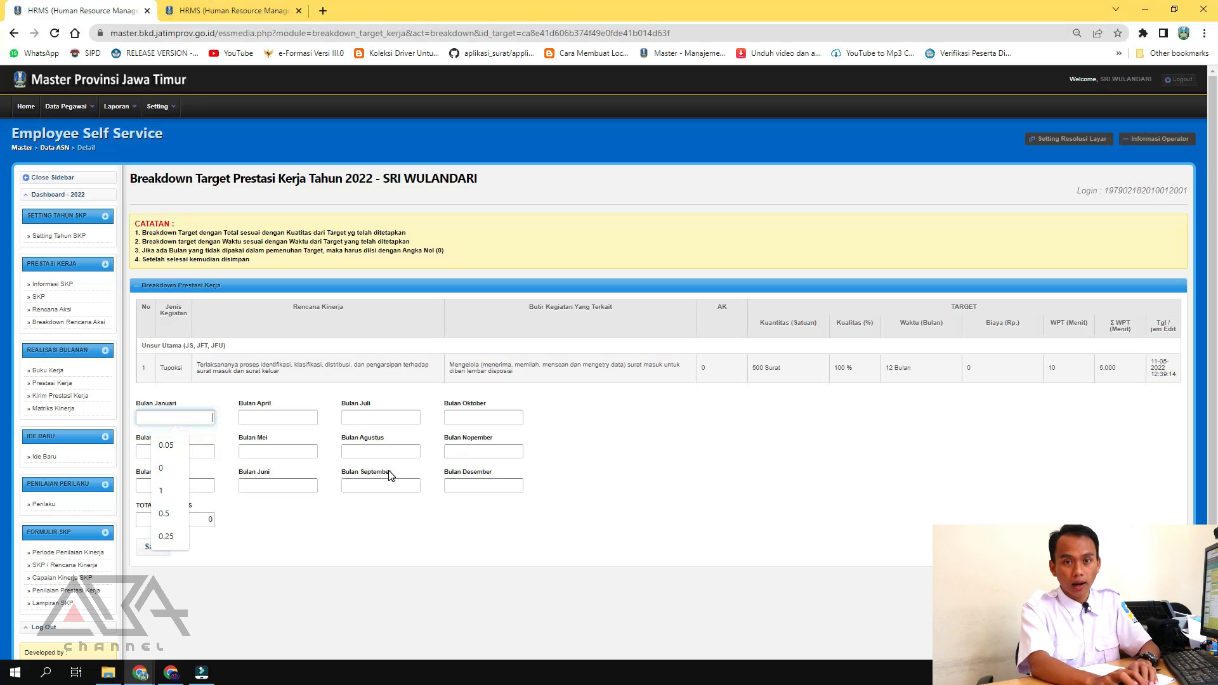
pyautogui.click(257, 389)
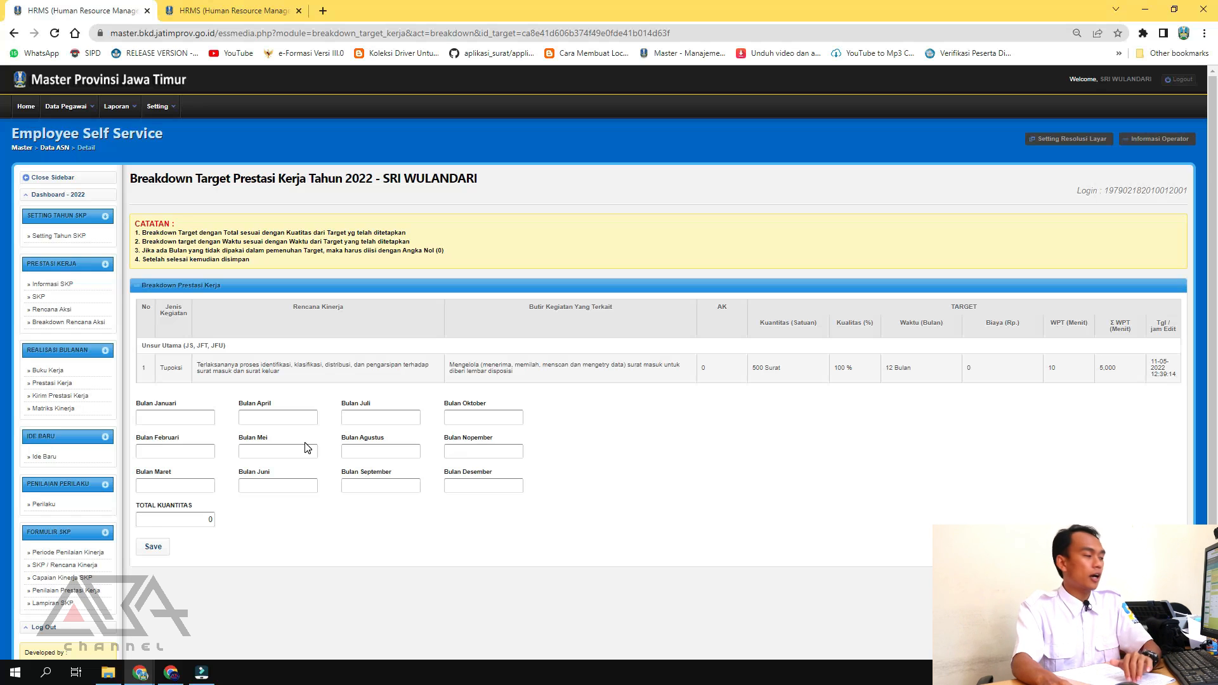
pyautogui.click(194, 418)
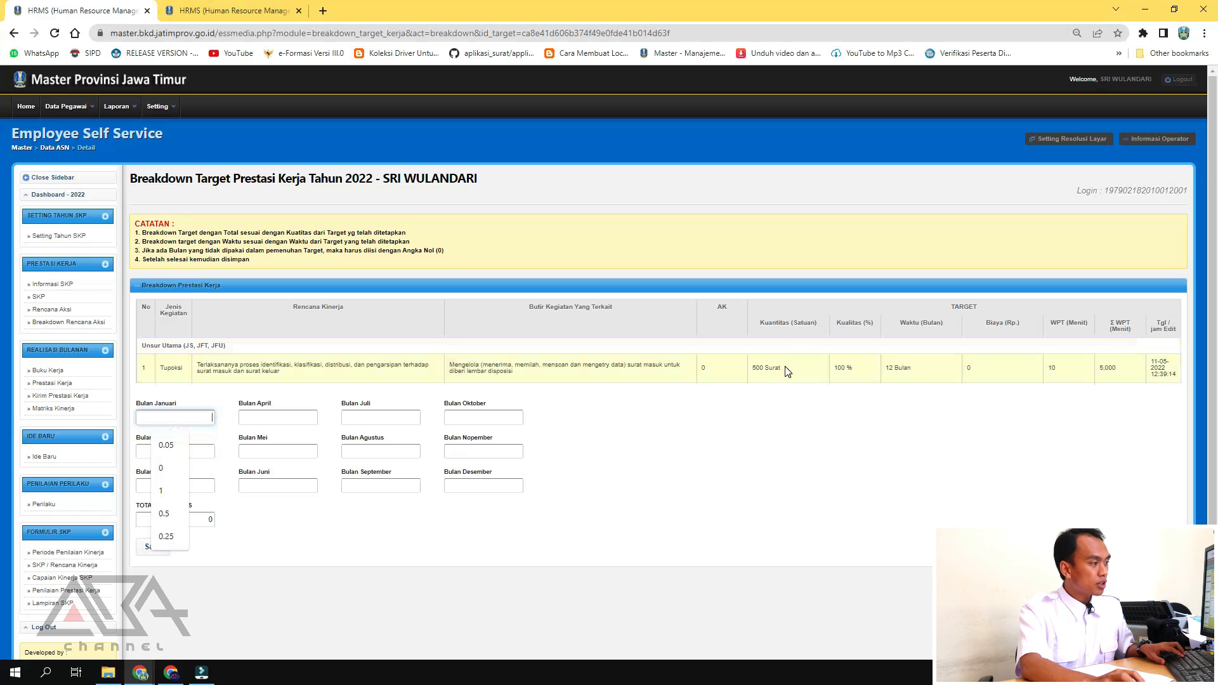
pyautogui.moveTo(785, 367); pyautogui.dragTo(752, 370)
pyautogui.moveTo(937, 368); pyautogui.dragTo(850, 368)
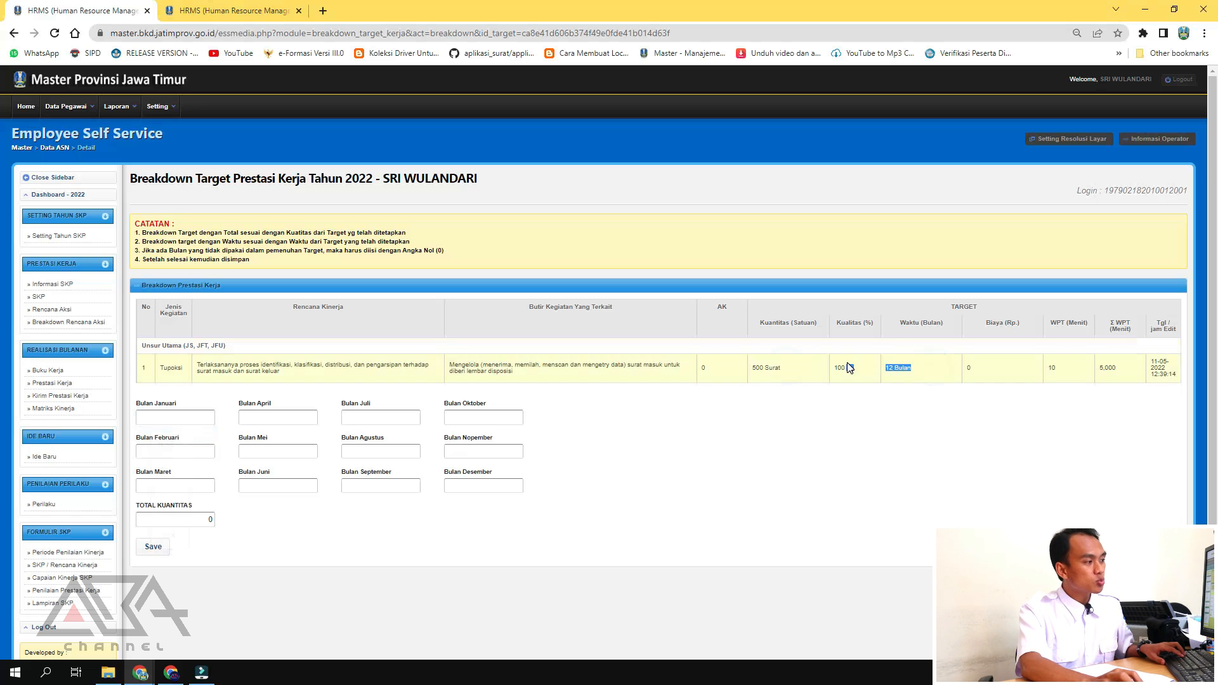
pyautogui.click(204, 419)
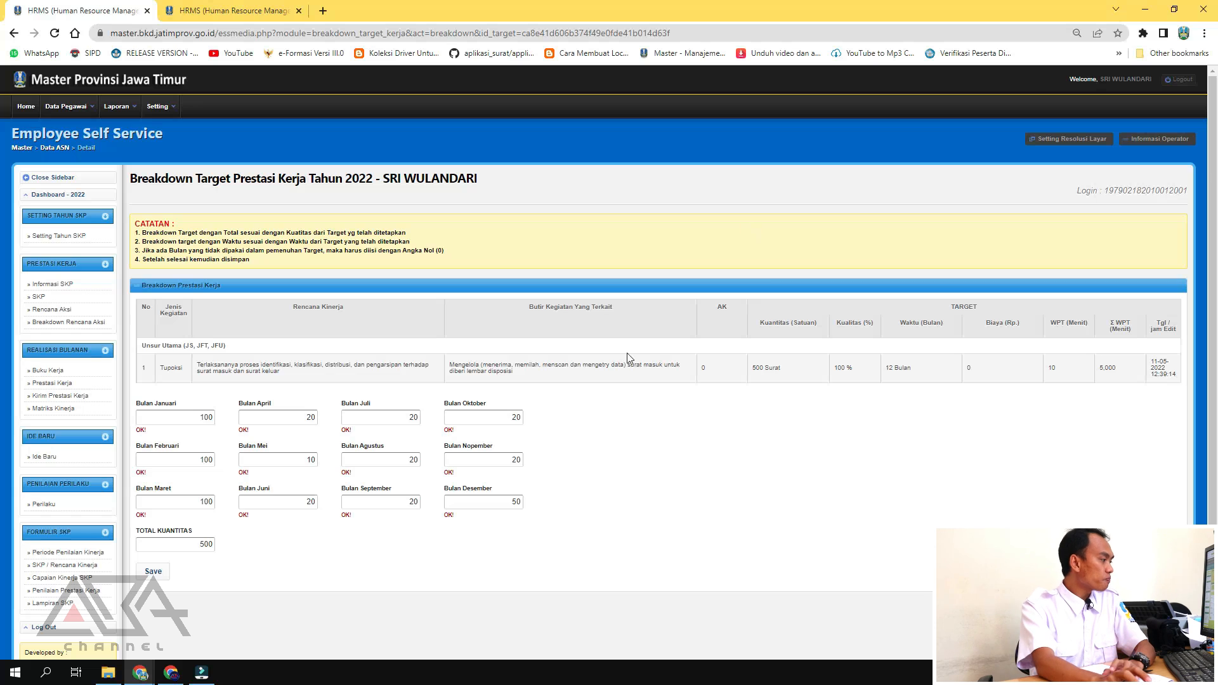
pyautogui.doubleClick(197, 544)
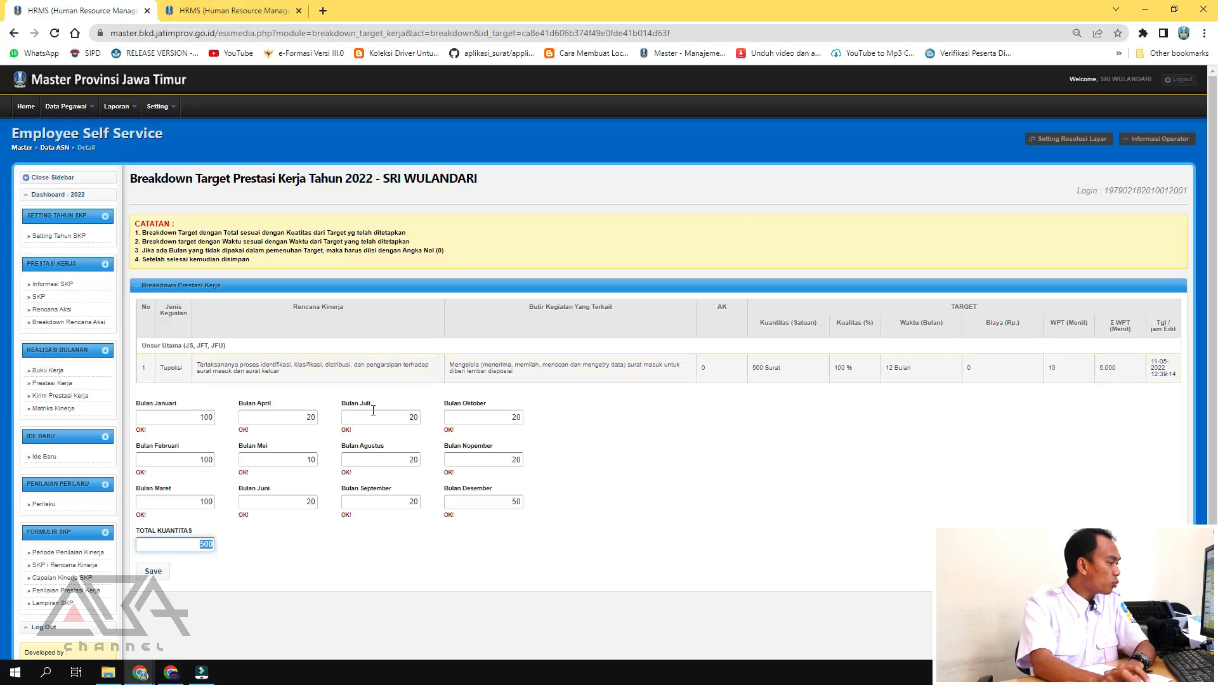
pyautogui.tripleClick(912, 368)
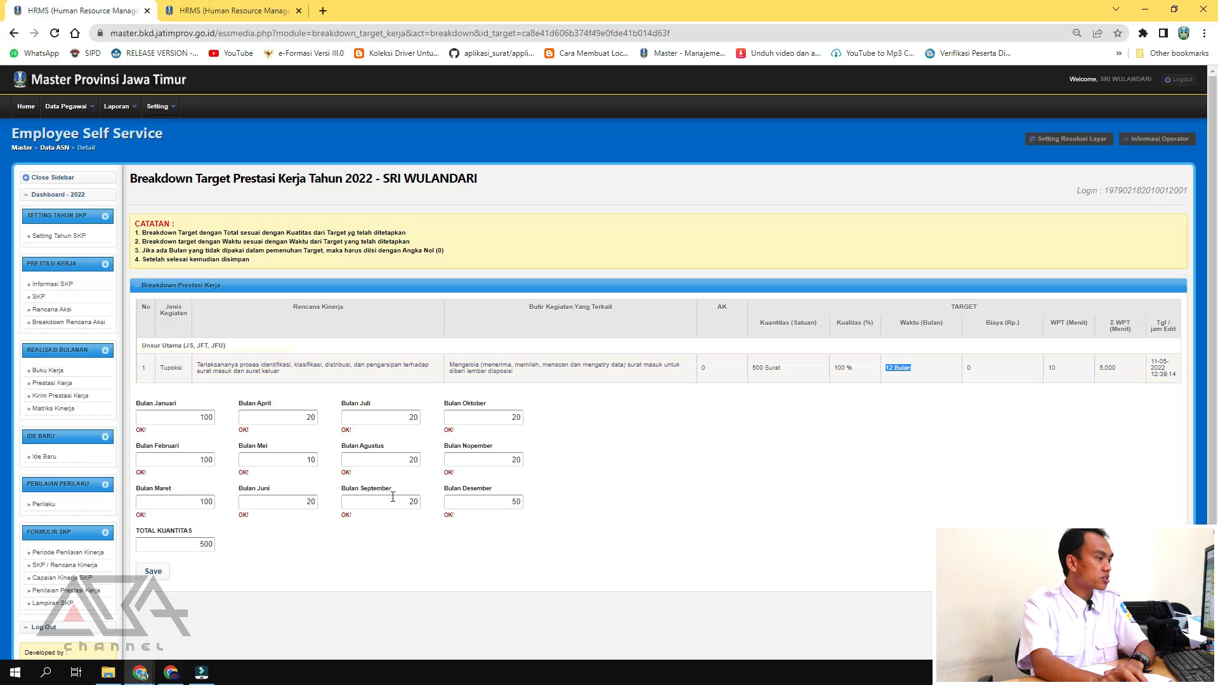
# Revise the November (20) and December (50) quantities and attempt to save the breakdown.
pyautogui.doubleClick(515, 459)
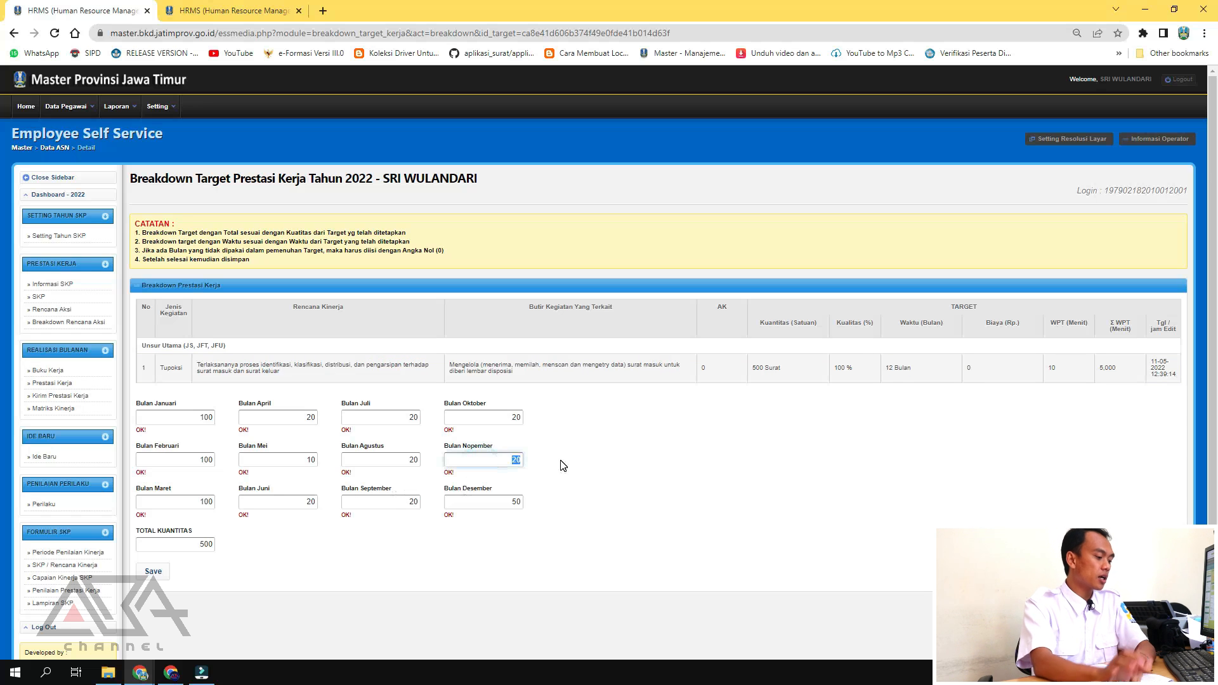
pyautogui.press('BackSpace')
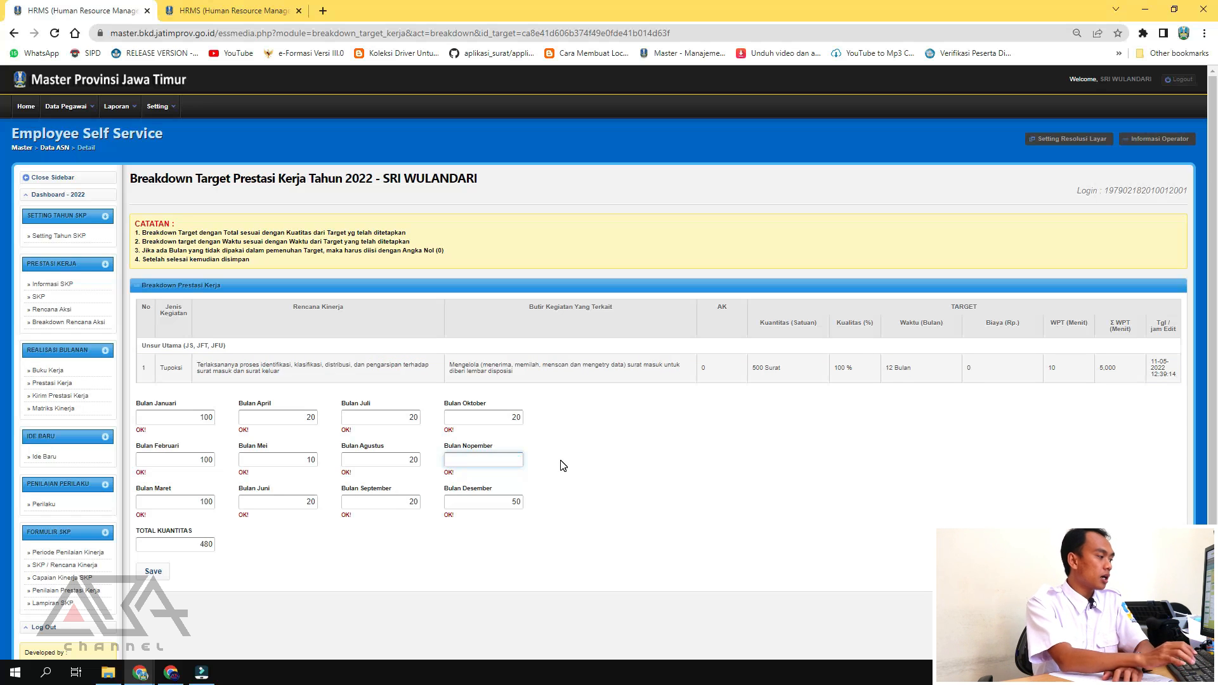
pyautogui.click(498, 459)
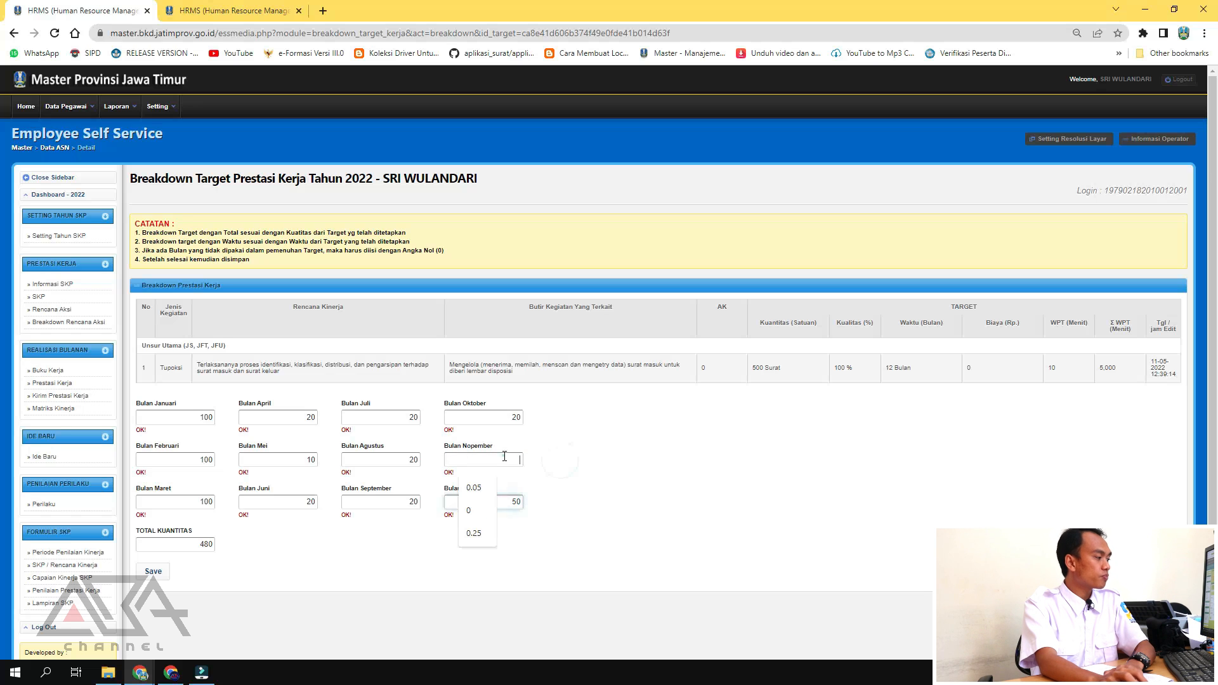
pyautogui.click(563, 486)
pyautogui.doubleClick(500, 500)
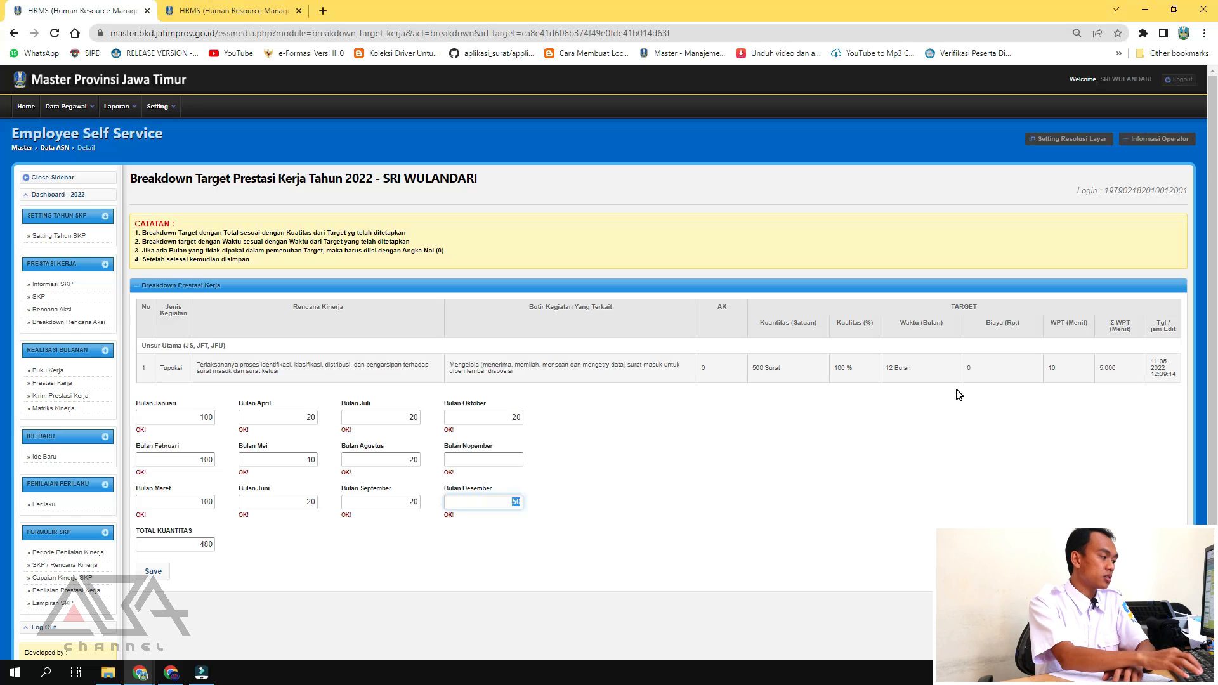
pyautogui.click(163, 578)
pyautogui.click(663, 102)
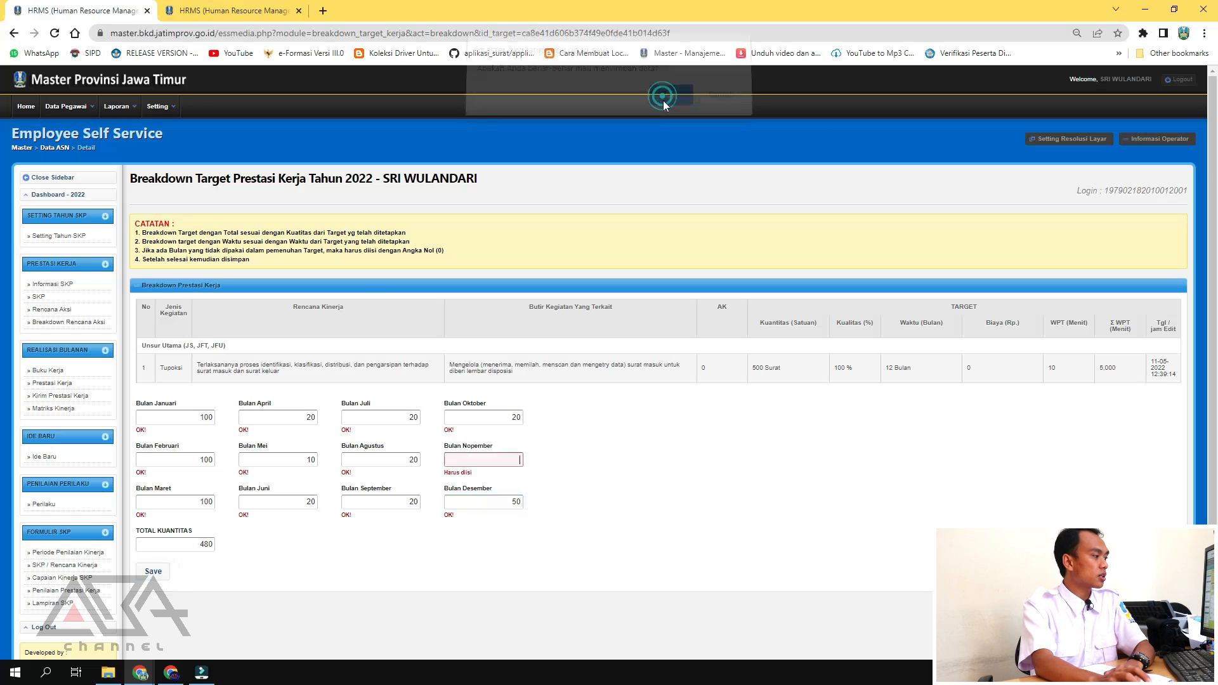
# Re-enter 20 for November, verify the total is 500, and save the breakdown.
pyautogui.click(518, 459)
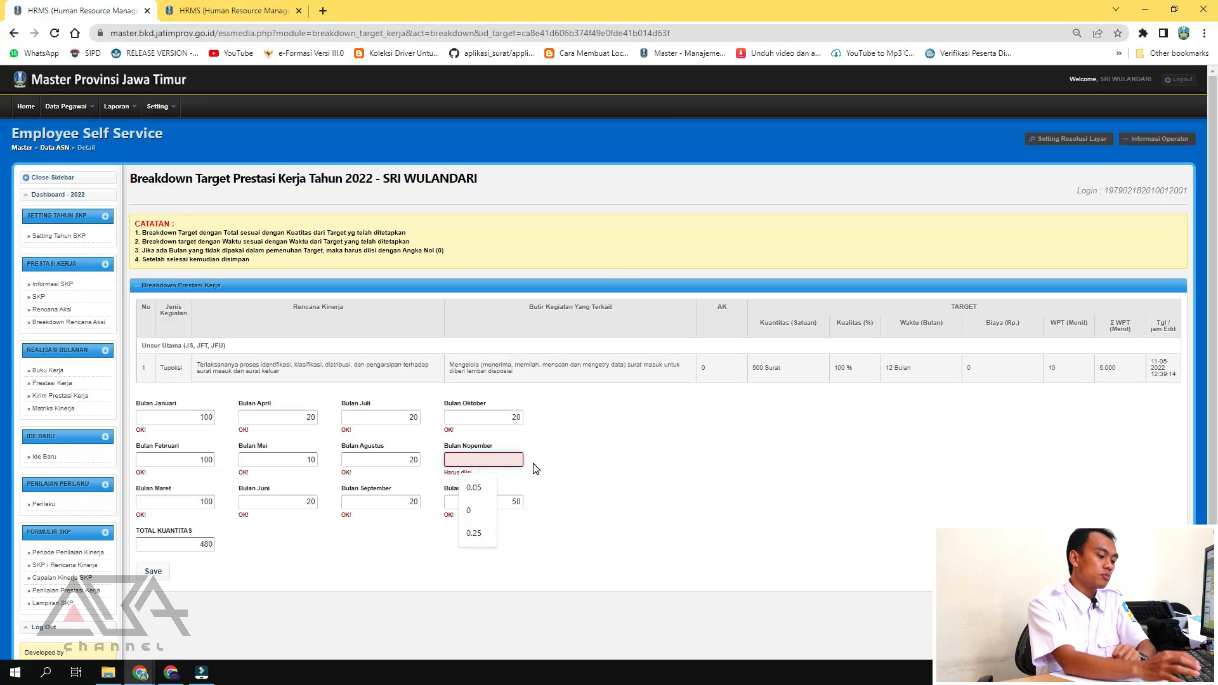
pyautogui.write('20')
pyautogui.doubleClick(184, 543)
pyautogui.moveTo(783, 368); pyautogui.dragTo(744, 375)
pyautogui.tripleClick(910, 369)
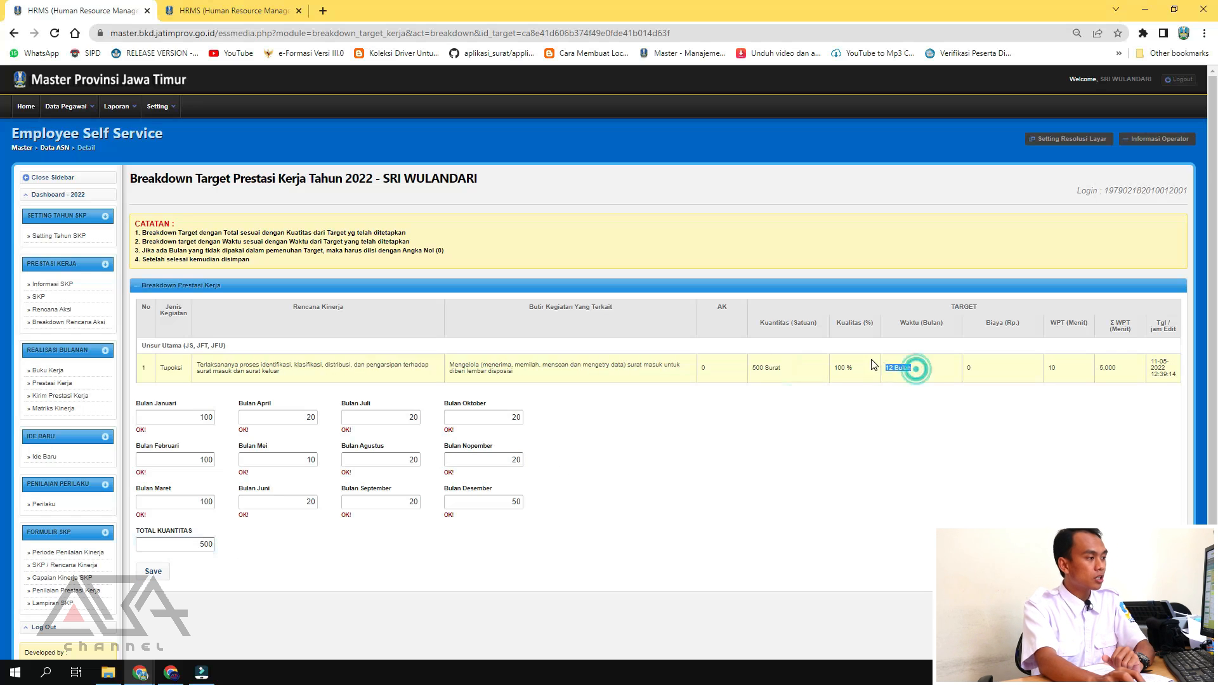
pyautogui.moveTo(533, 550); pyautogui.dragTo(376, 454)
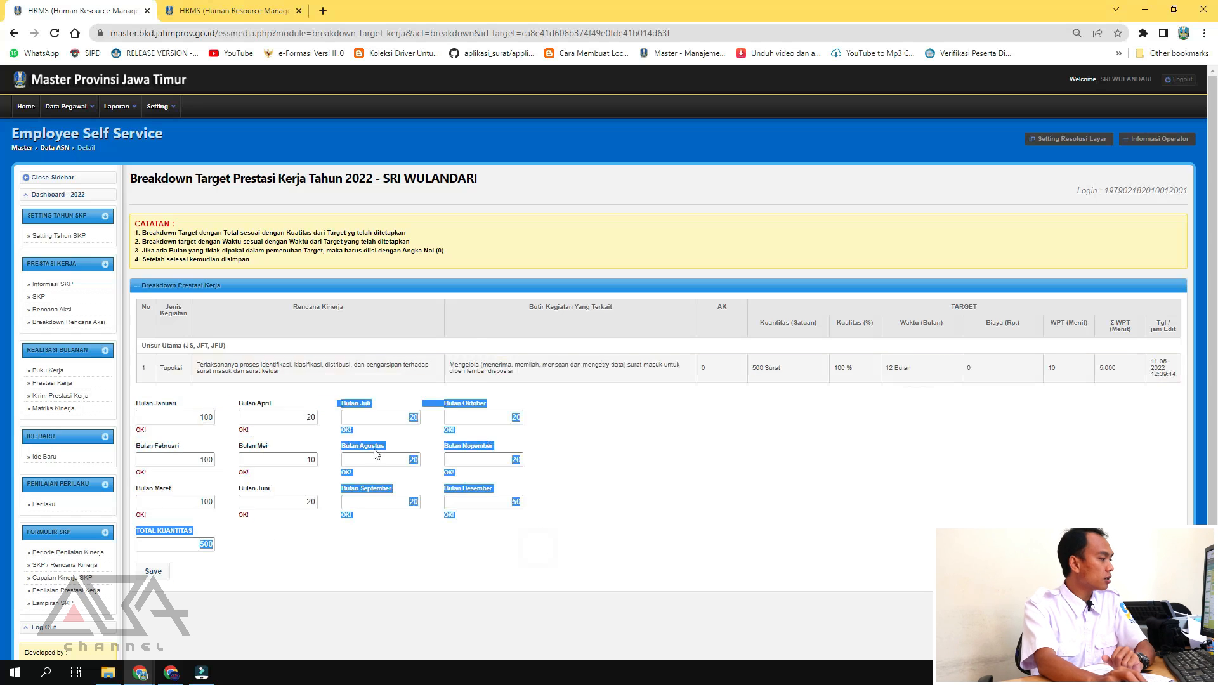
pyautogui.click(601, 474)
pyautogui.click(153, 571)
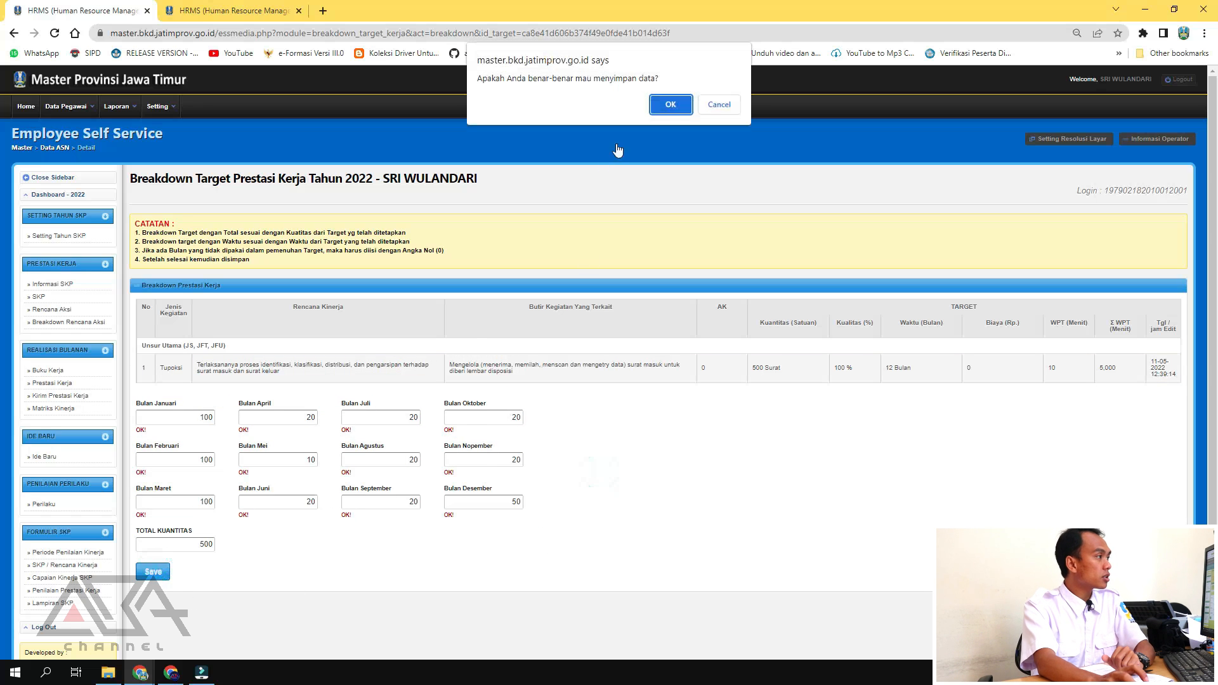
# Confirm saving the first breakdown as Draft, then open the 200 Laporan task's monthly form.
pyautogui.click(666, 108)
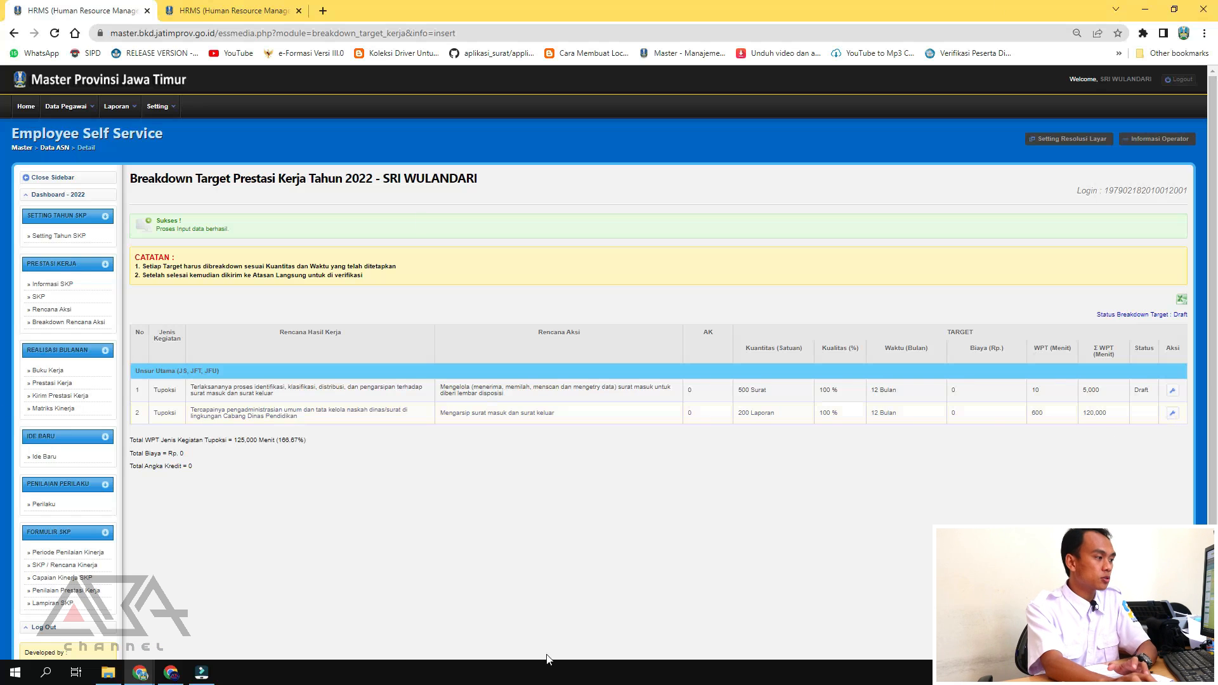
pyautogui.moveTo(740, 414); pyautogui.dragTo(872, 415)
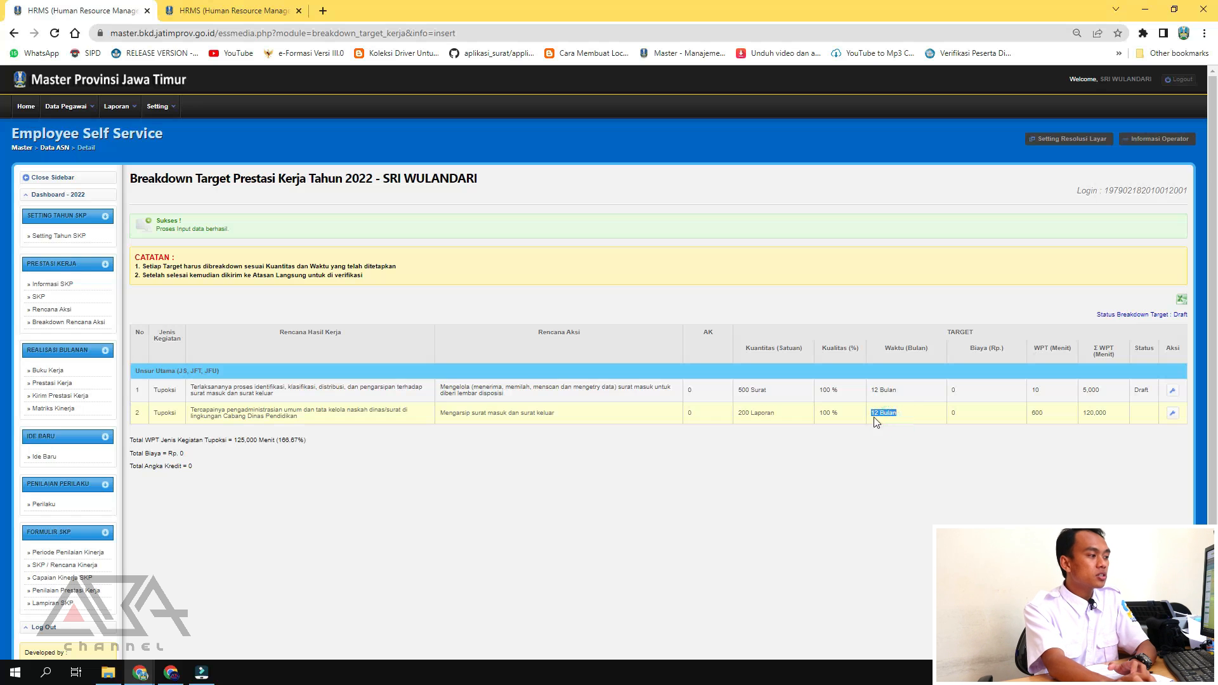
pyautogui.click(1173, 414)
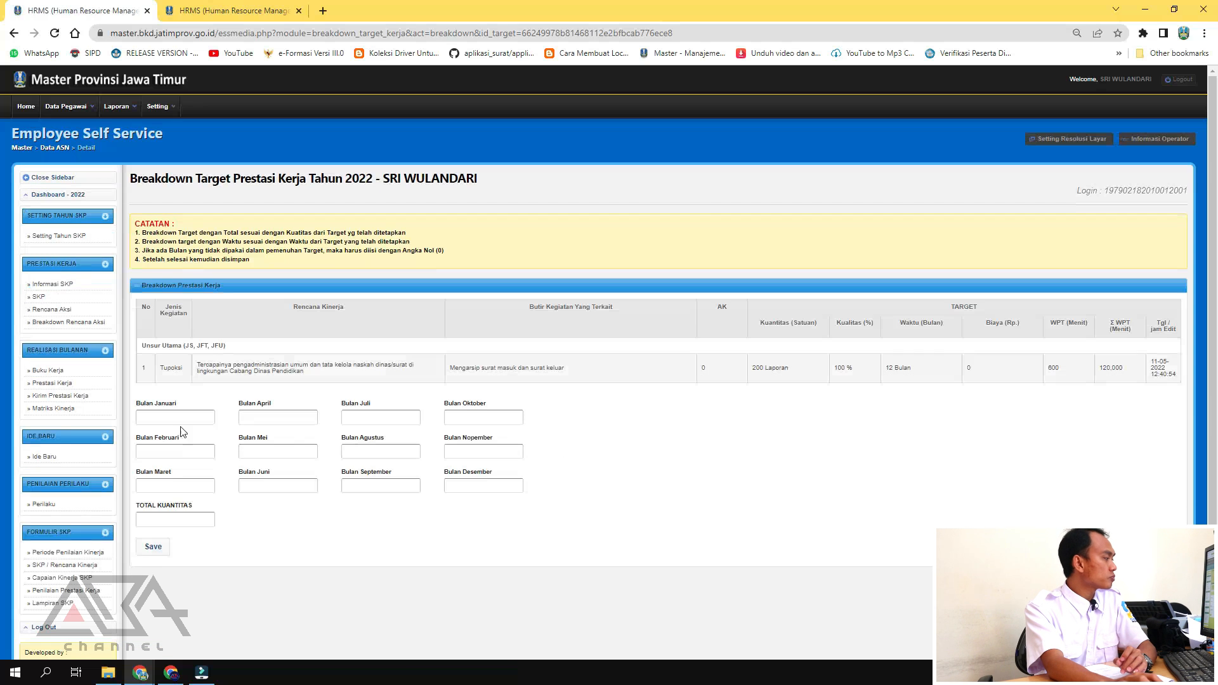
# Fill the 200 Laporan monthly quantities to total 200 and confirm saving the breakdown.
pyautogui.click(181, 419)
pyautogui.tripleClick(795, 365)
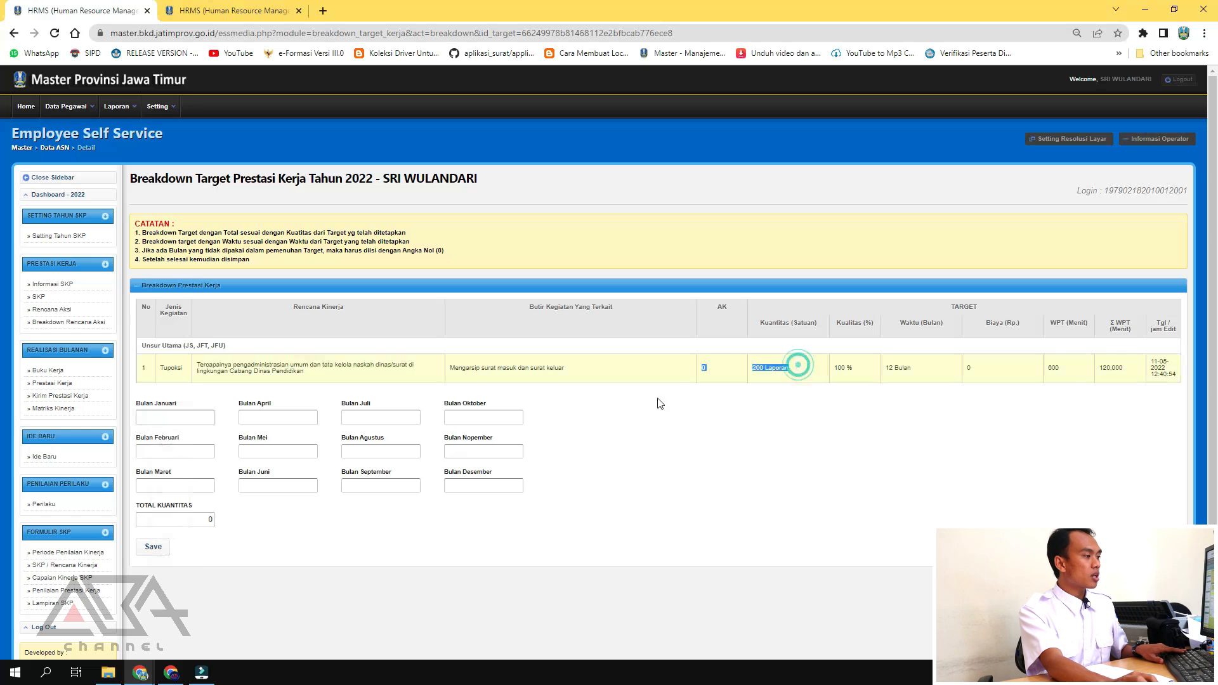
pyautogui.click(173, 524)
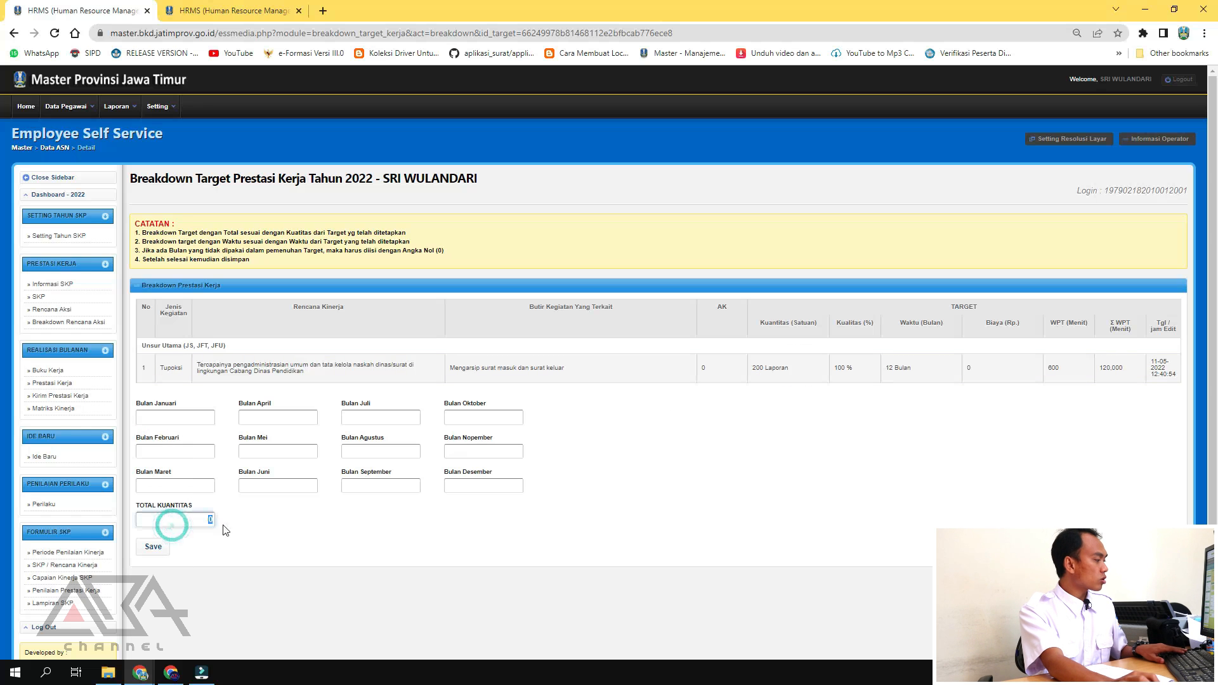
pyautogui.click(210, 423)
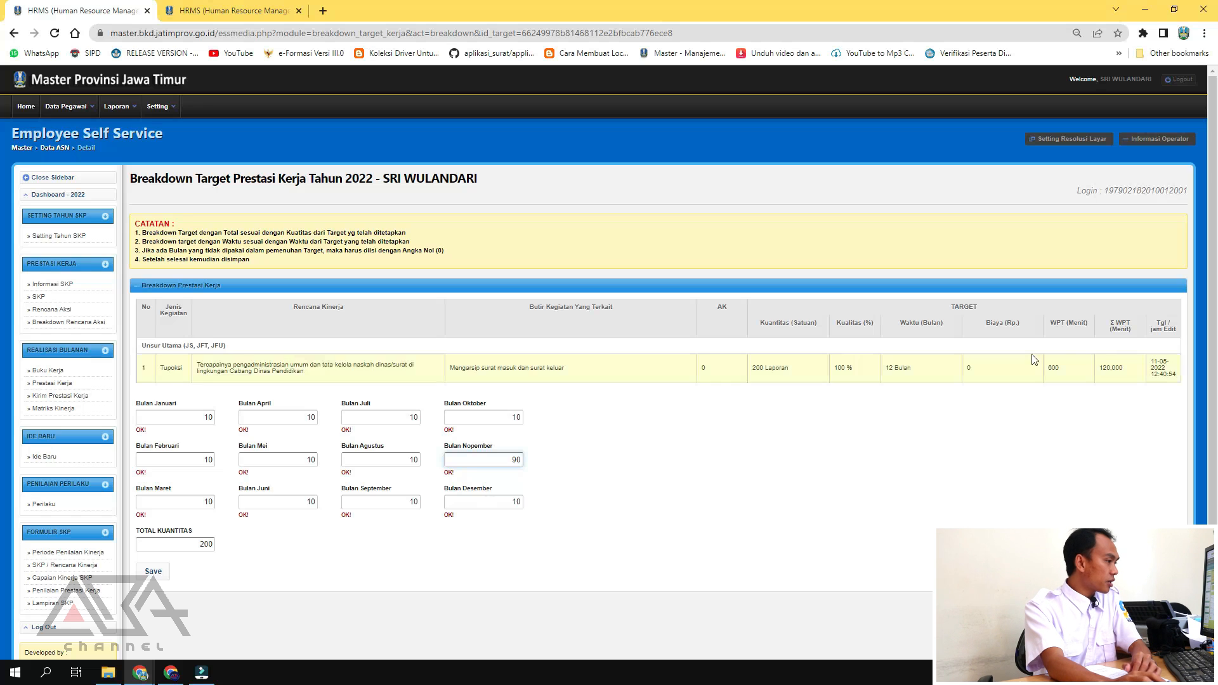
pyautogui.moveTo(931, 369); pyautogui.dragTo(888, 381)
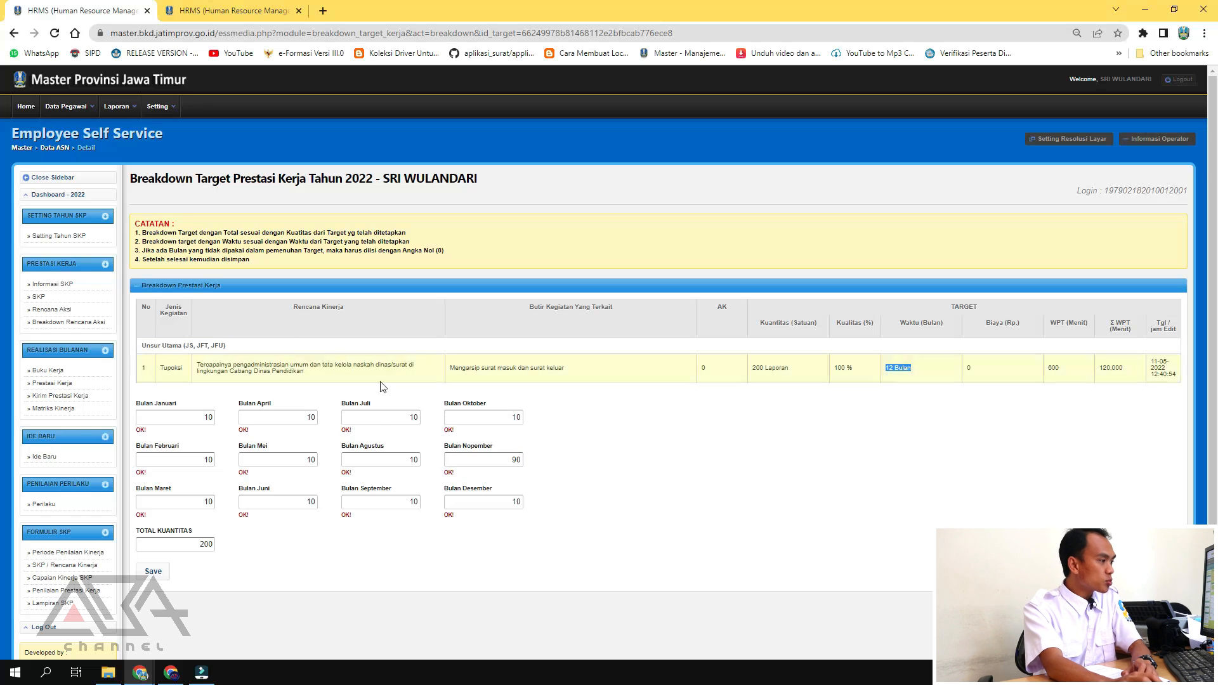
pyautogui.moveTo(795, 366); pyautogui.dragTo(733, 366)
pyautogui.doubleClick(196, 544)
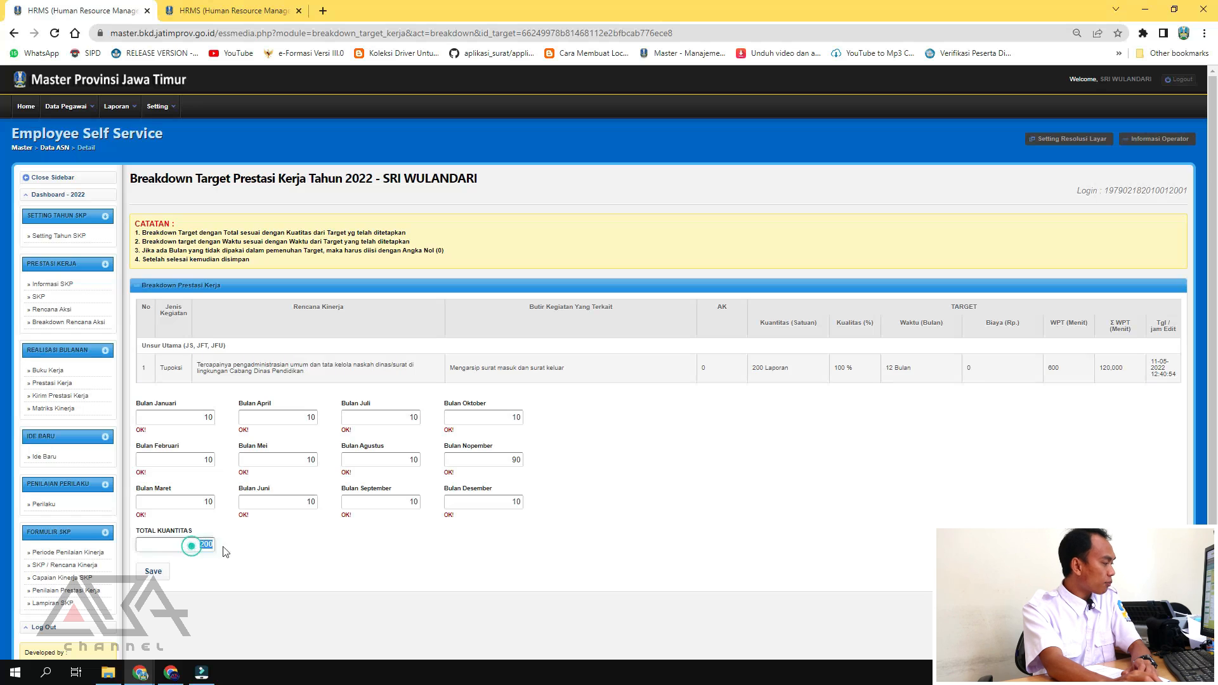
pyautogui.click(153, 571)
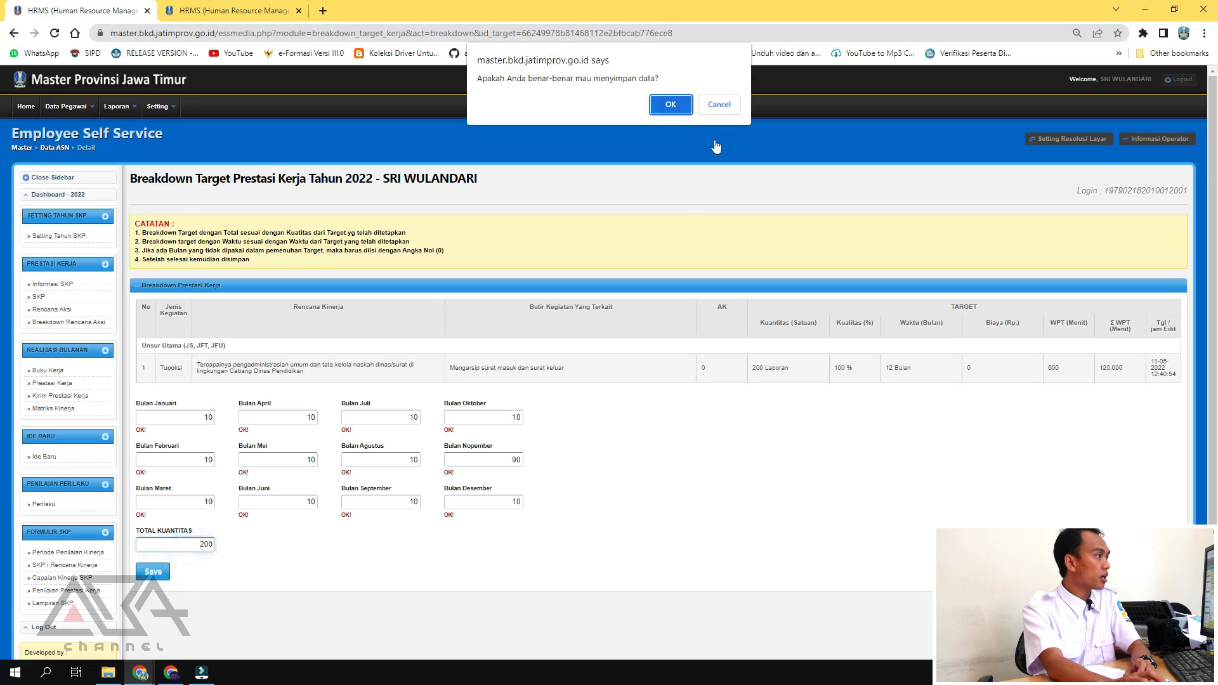
pyautogui.click(674, 101)
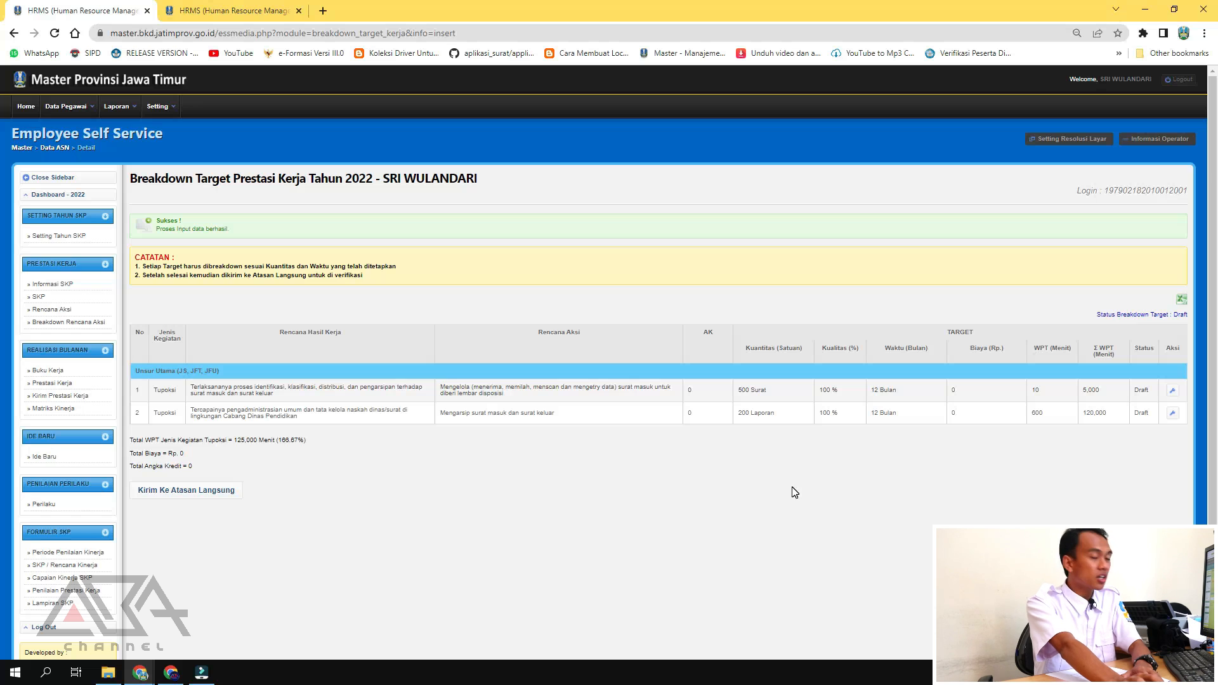
# Send the 2022 breakdown to the direct supervisor, confirm Setuju, and go to Buku Kerja.
pyautogui.click(176, 492)
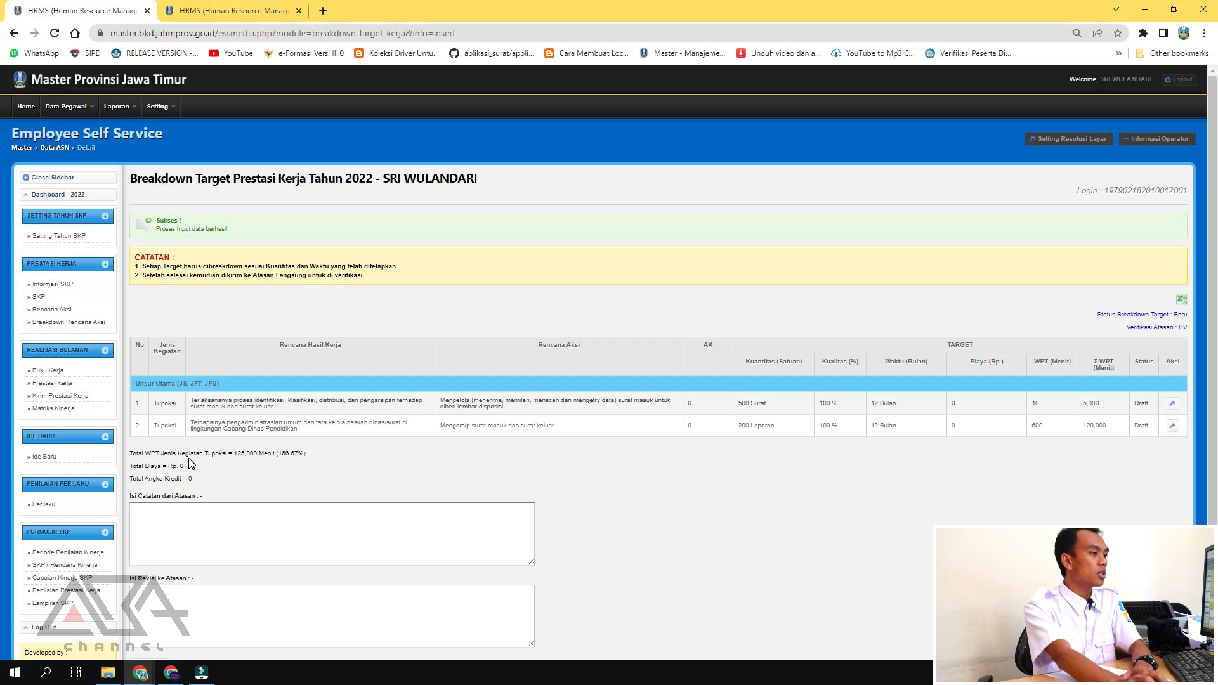
pyautogui.tripleClick(1129, 326)
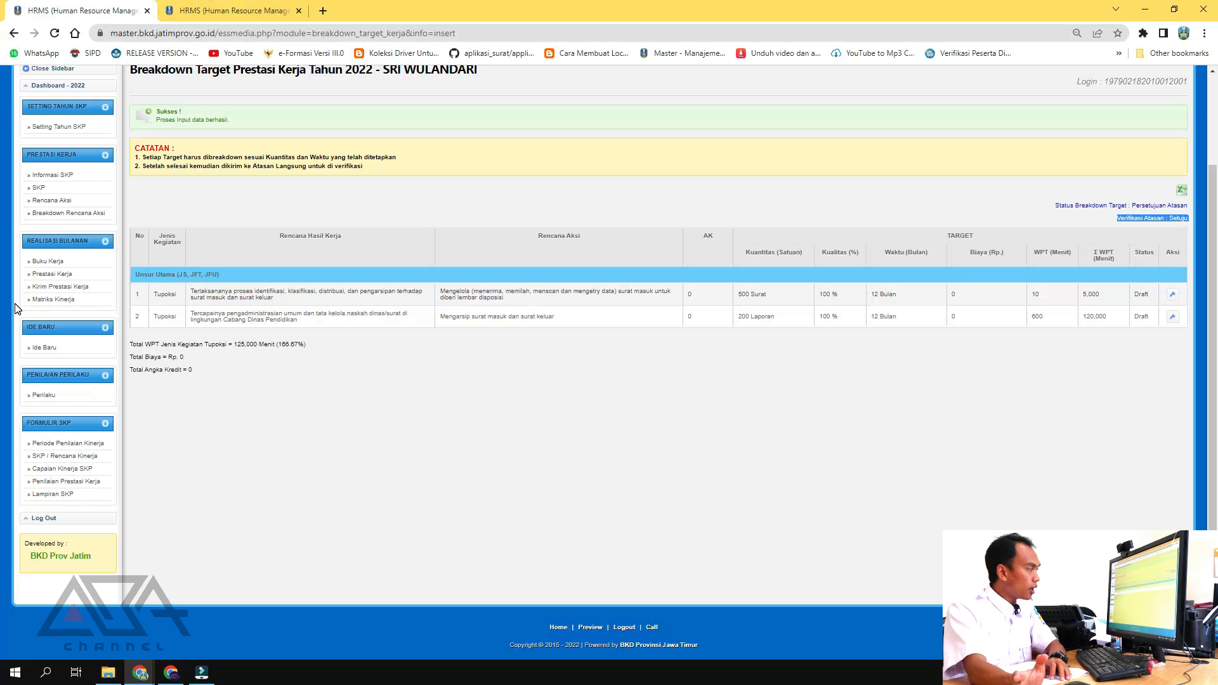
pyautogui.click(61, 262)
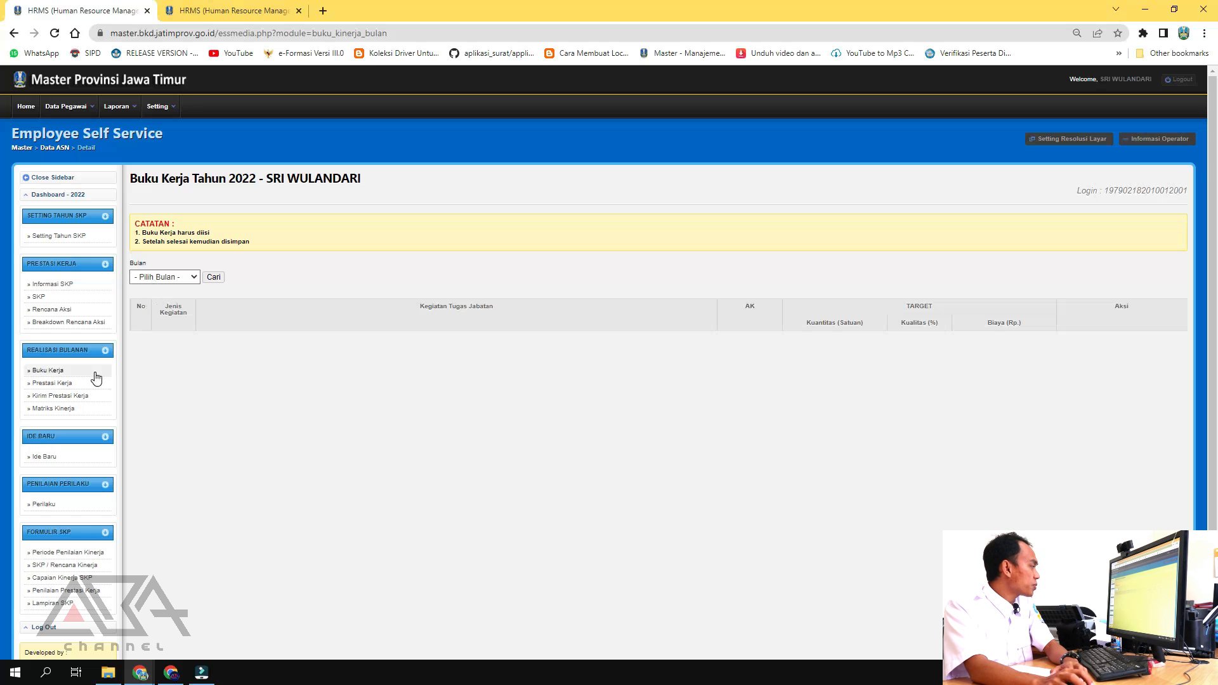
# Search the Buku Kerja entries for month 01 - Januari.
pyautogui.click(164, 276)
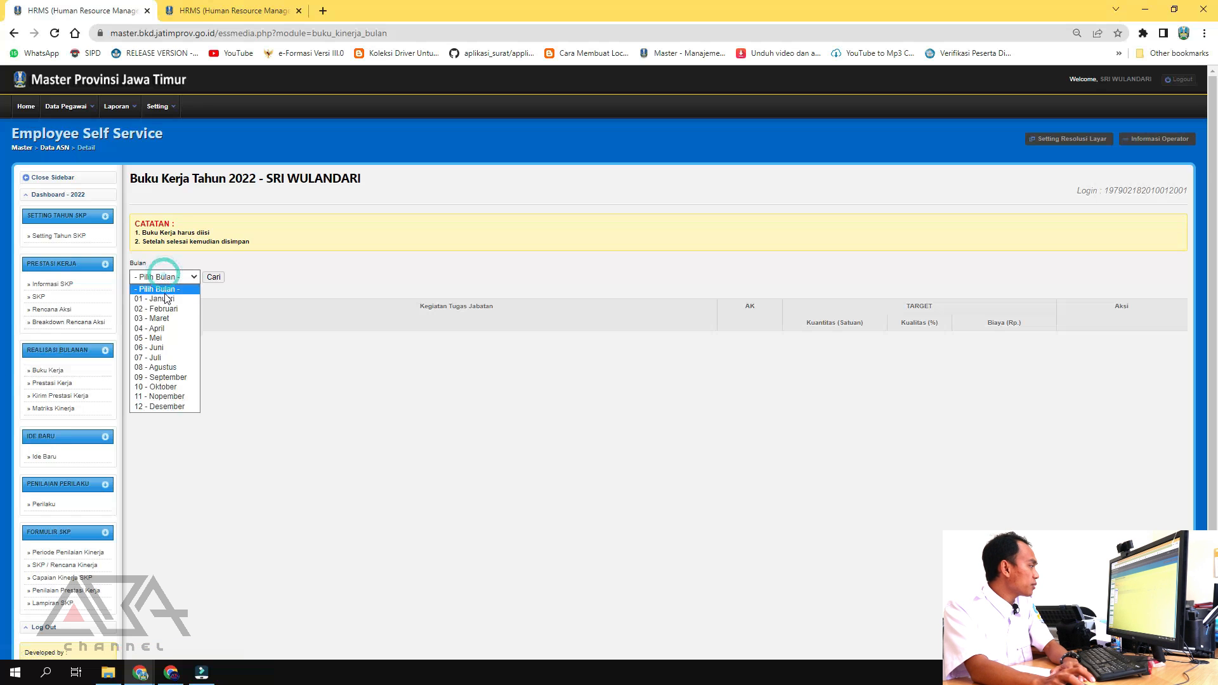
pyautogui.click(167, 298)
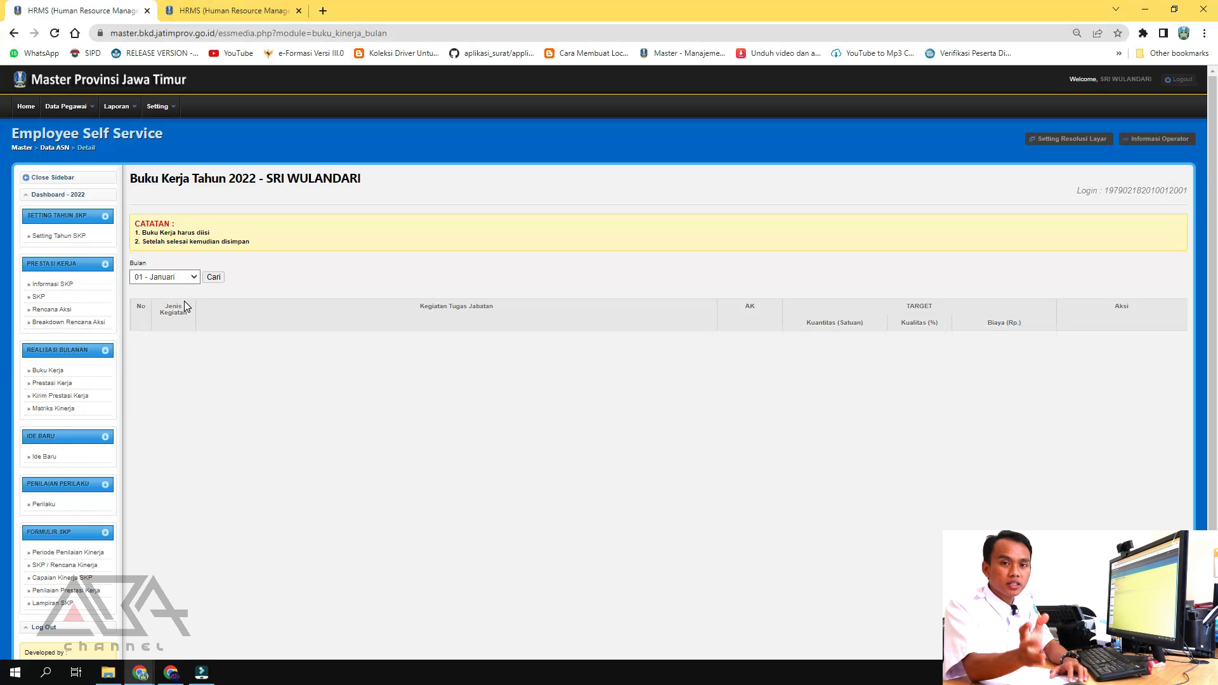
pyautogui.click(219, 279)
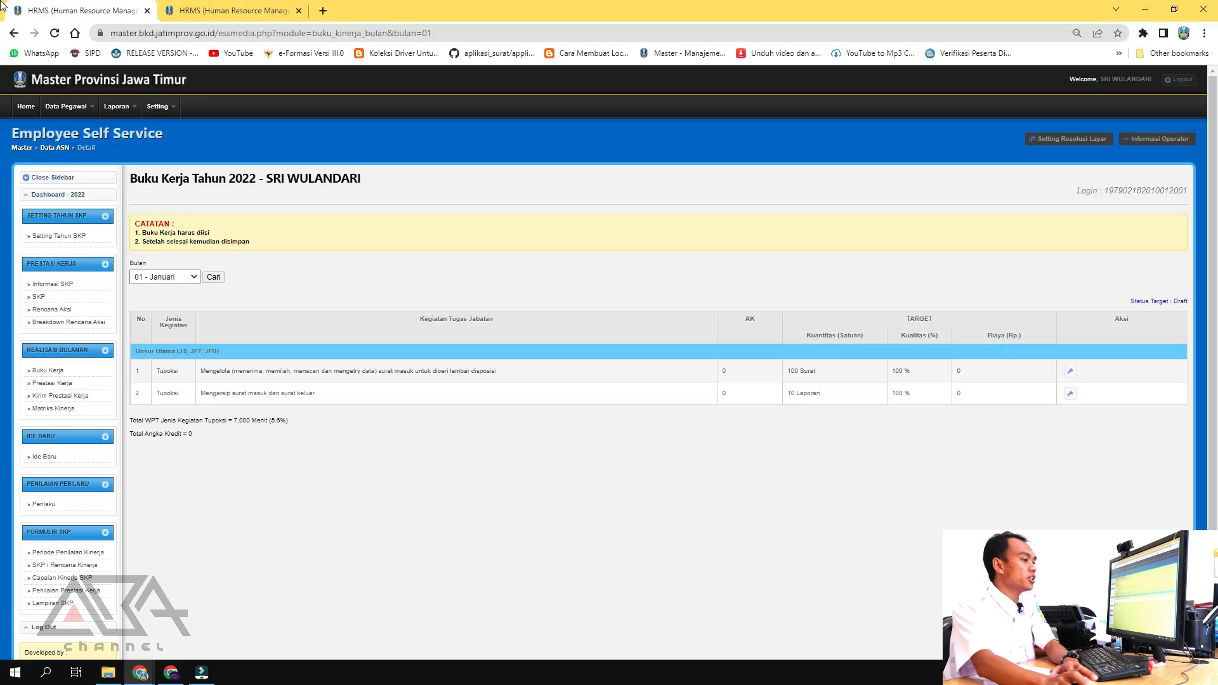
pyautogui.click(157, 106)
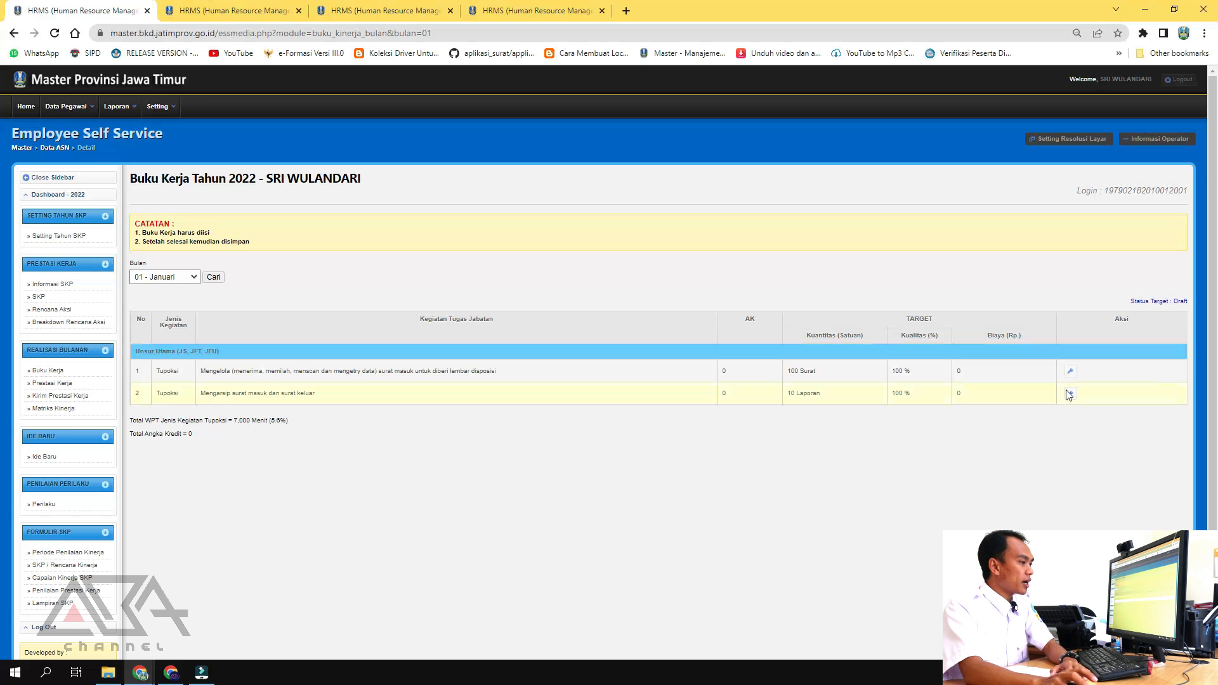
# Match the 100 Surat January target with the breakdown, then open row 1's January entry.
pyautogui.moveTo(818, 375); pyautogui.dragTo(777, 377)
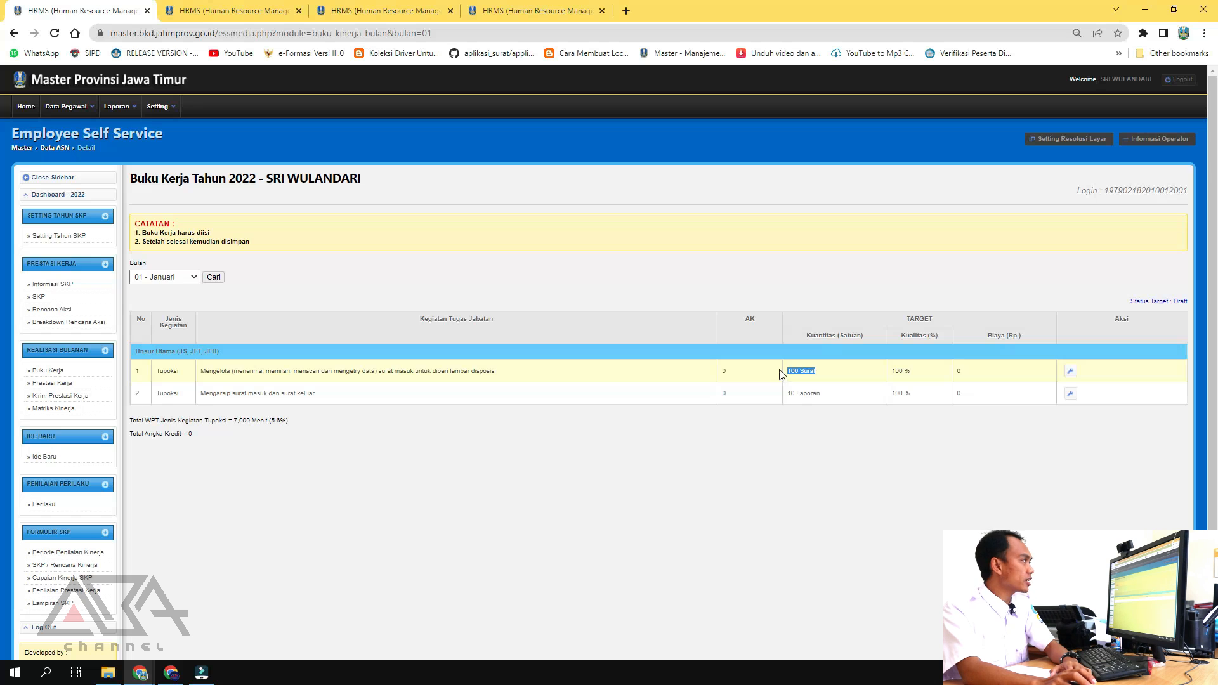
pyautogui.click(387, 11)
pyautogui.moveTo(192, 415); pyautogui.dragTo(218, 422)
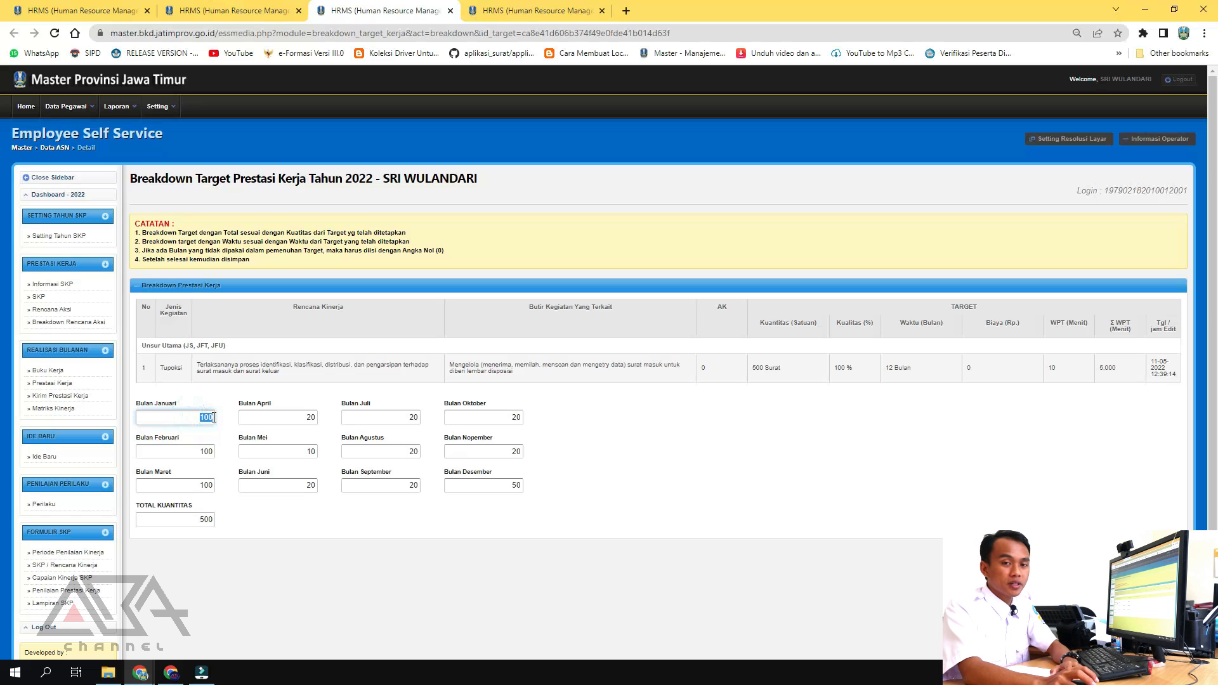
pyautogui.click(70, 10)
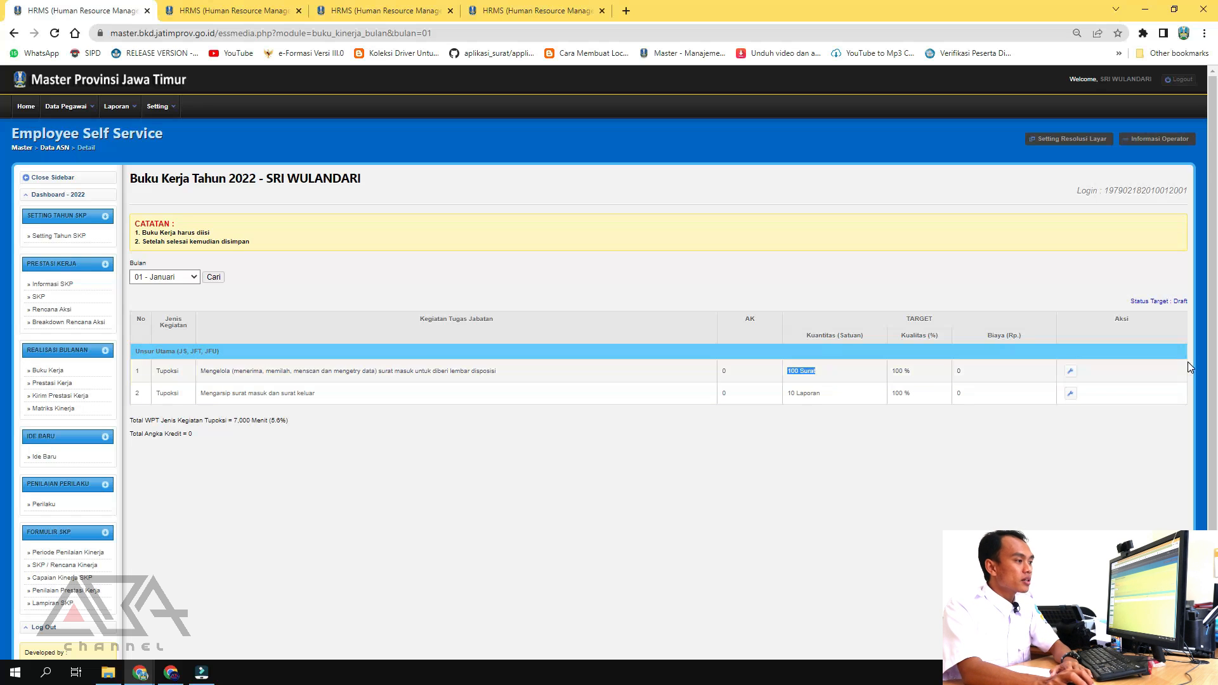
pyautogui.click(1070, 373)
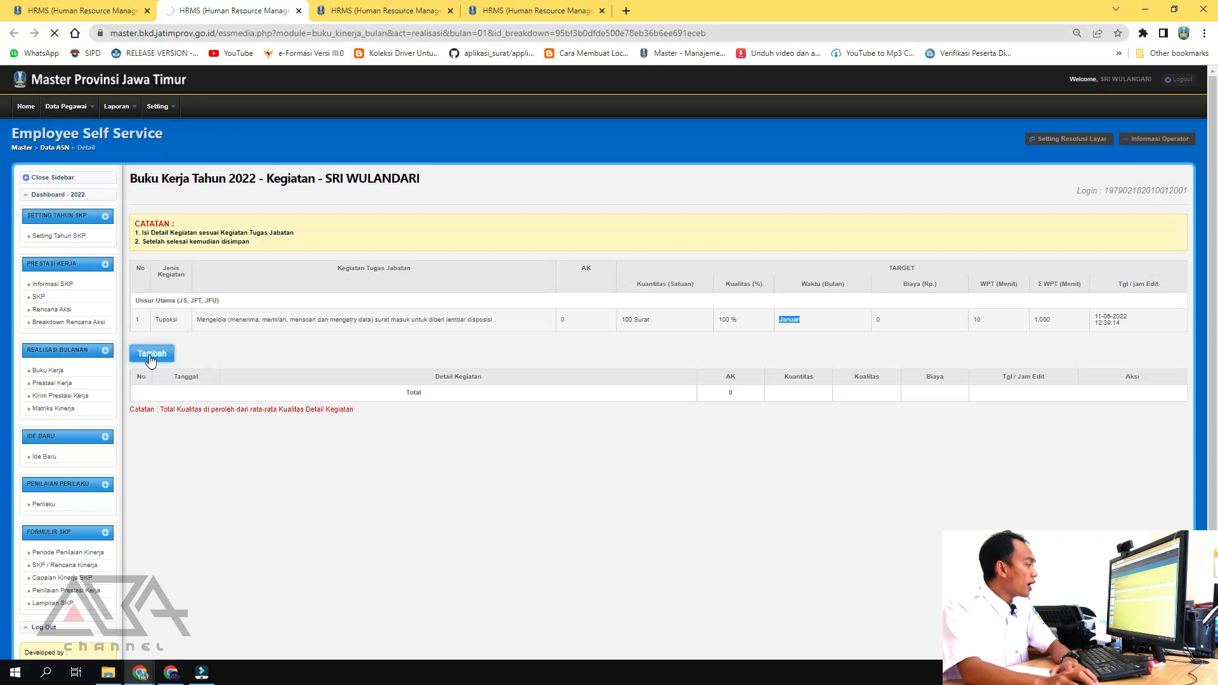
# Add a new activity for the incoming-letter task dated 30/01/2022.
pyautogui.click(151, 355)
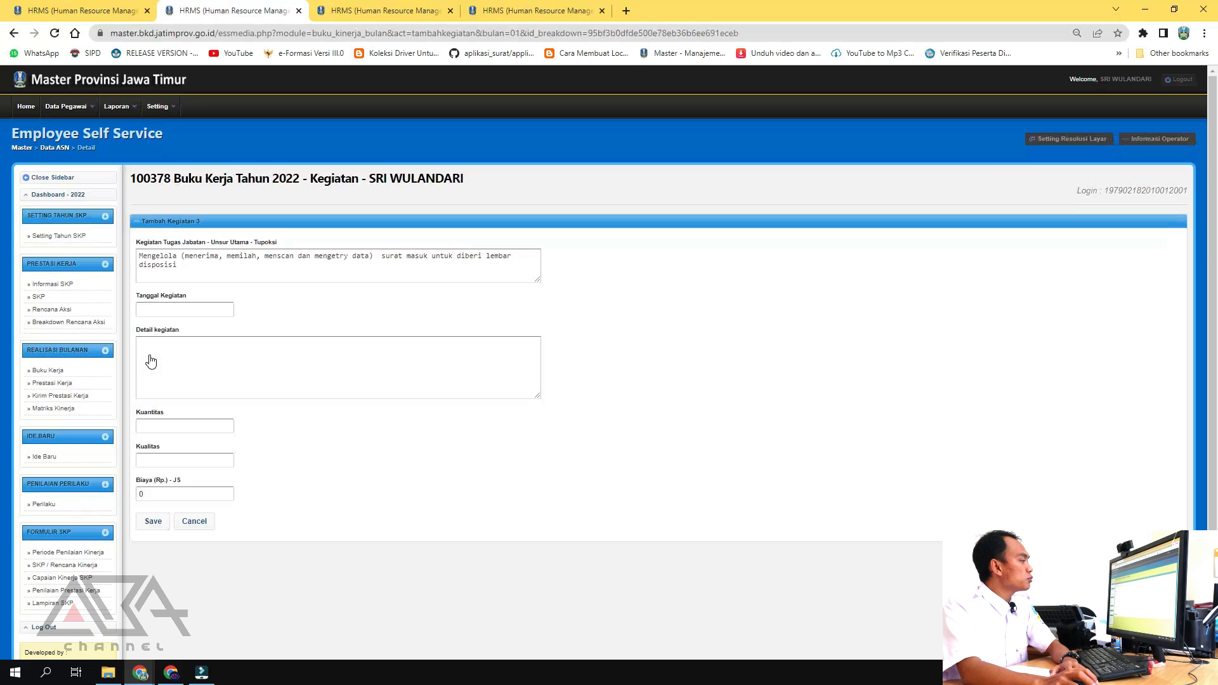
pyautogui.click(404, 253)
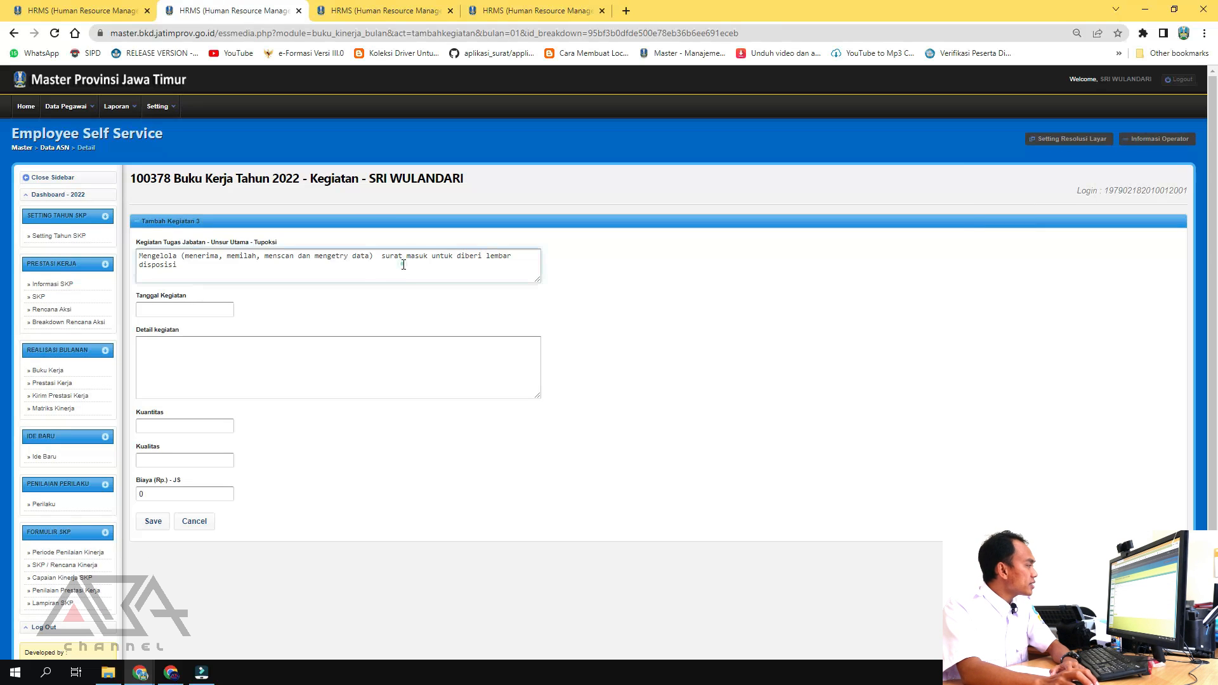
pyautogui.moveTo(146, 261); pyautogui.dragTo(295, 260)
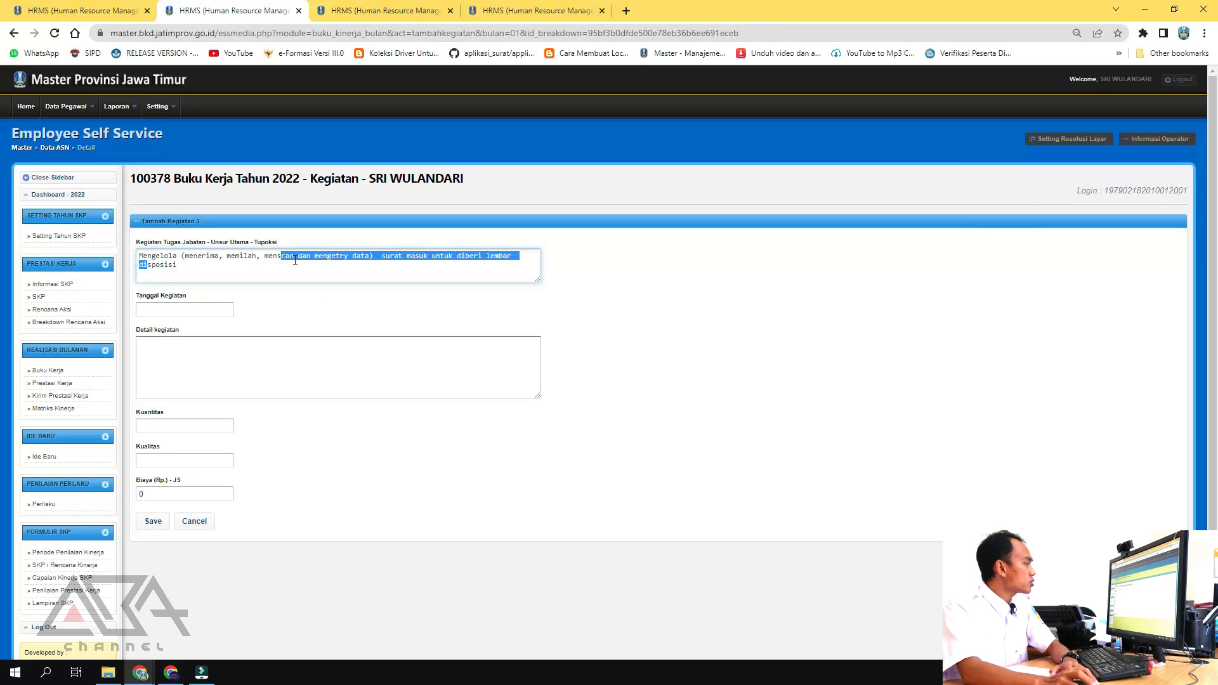
pyautogui.click(197, 308)
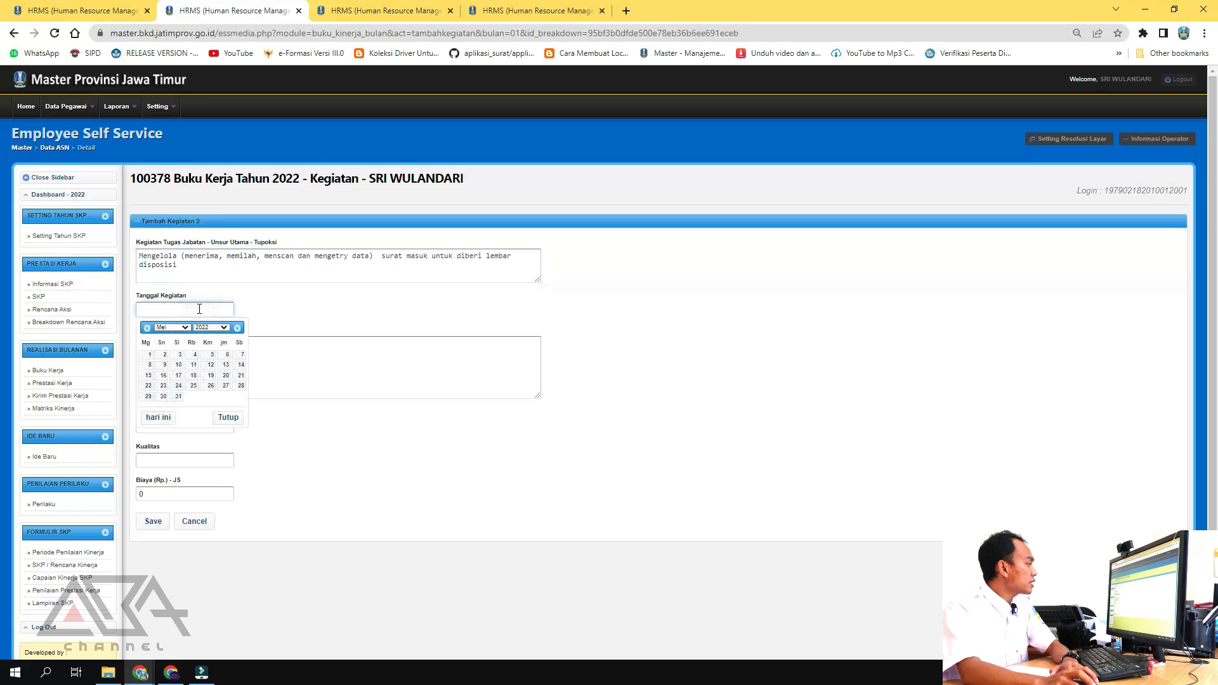
pyautogui.click(170, 327)
pyautogui.click(178, 335)
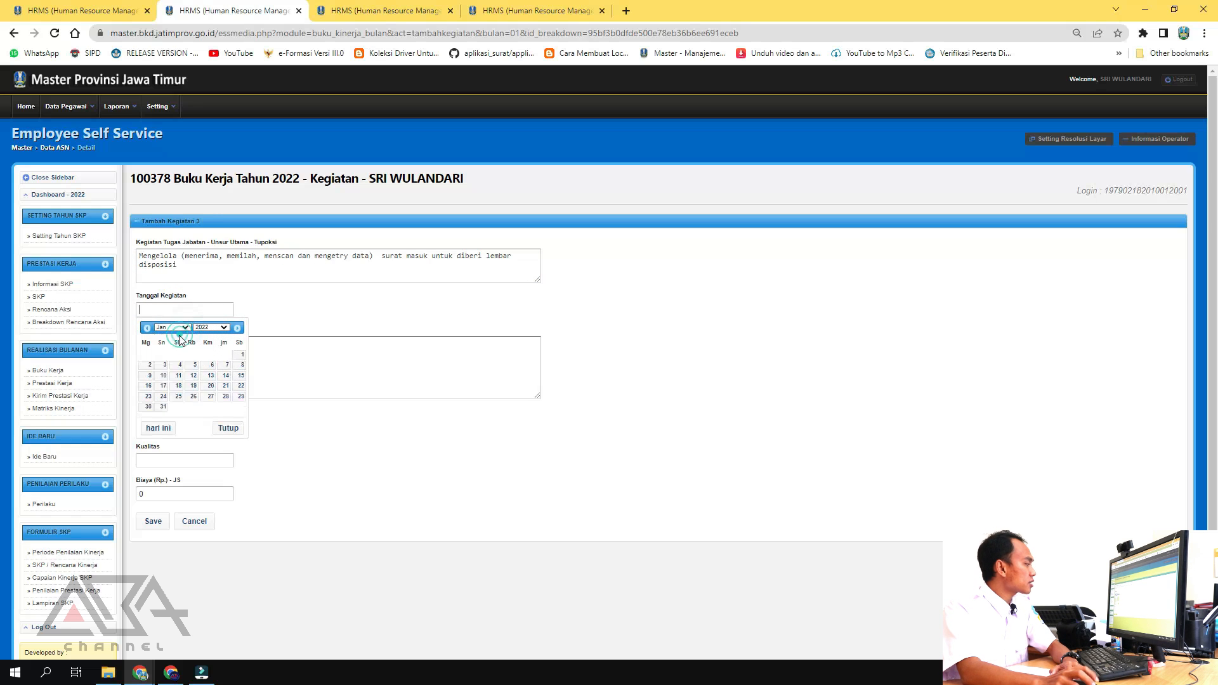
pyautogui.click(149, 406)
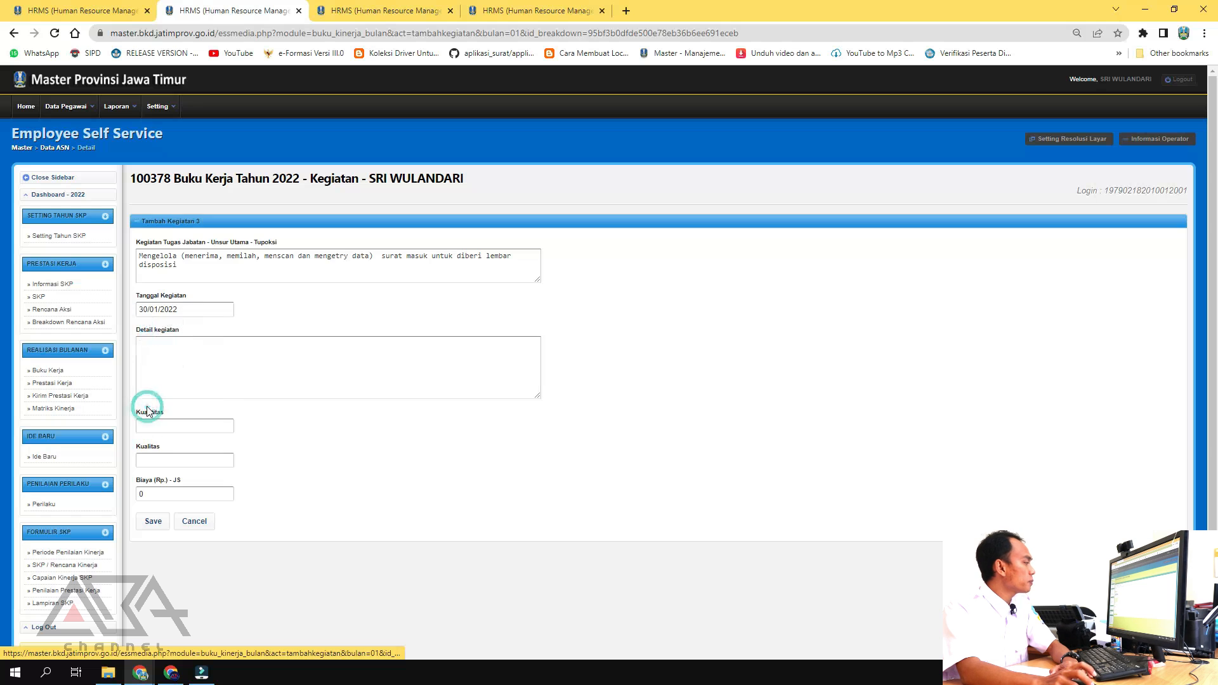
pyautogui.click(167, 359)
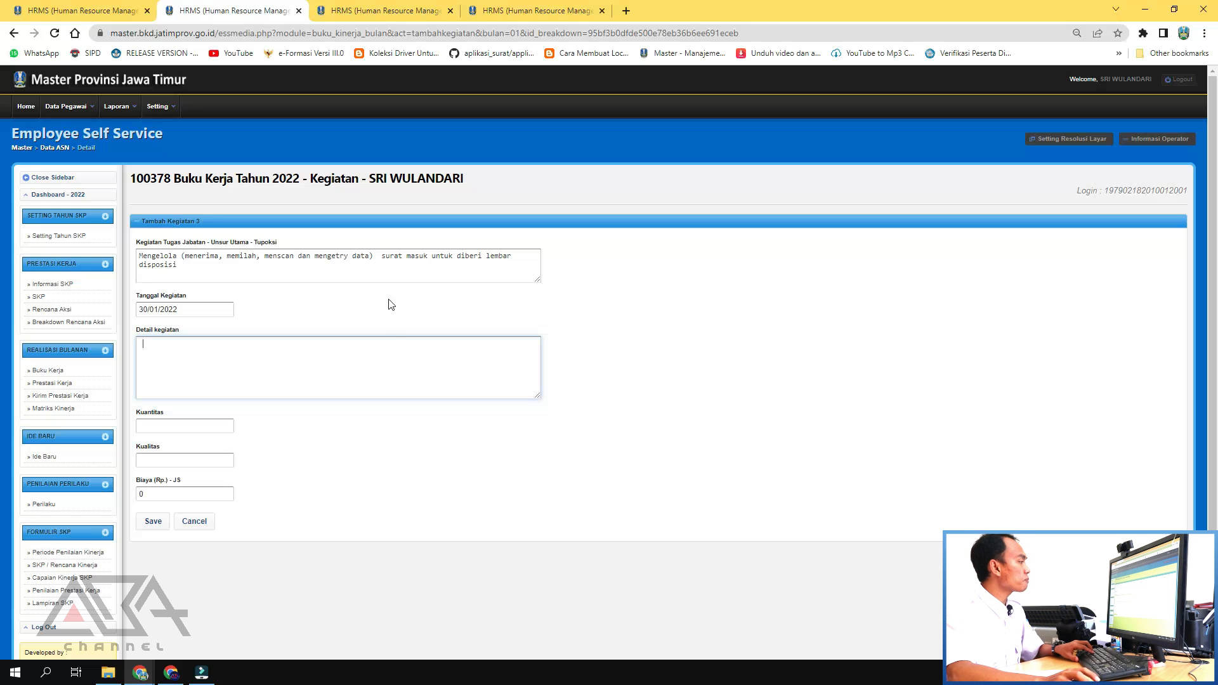
# Enter detail 'Laporan surat masuk untuk diberi lembar disposisi', quantity 100, quality 100, and save.
pyautogui.moveTo(378, 257); pyautogui.dragTo(386, 280)
pyautogui.hotkey('ctrl', 'c')
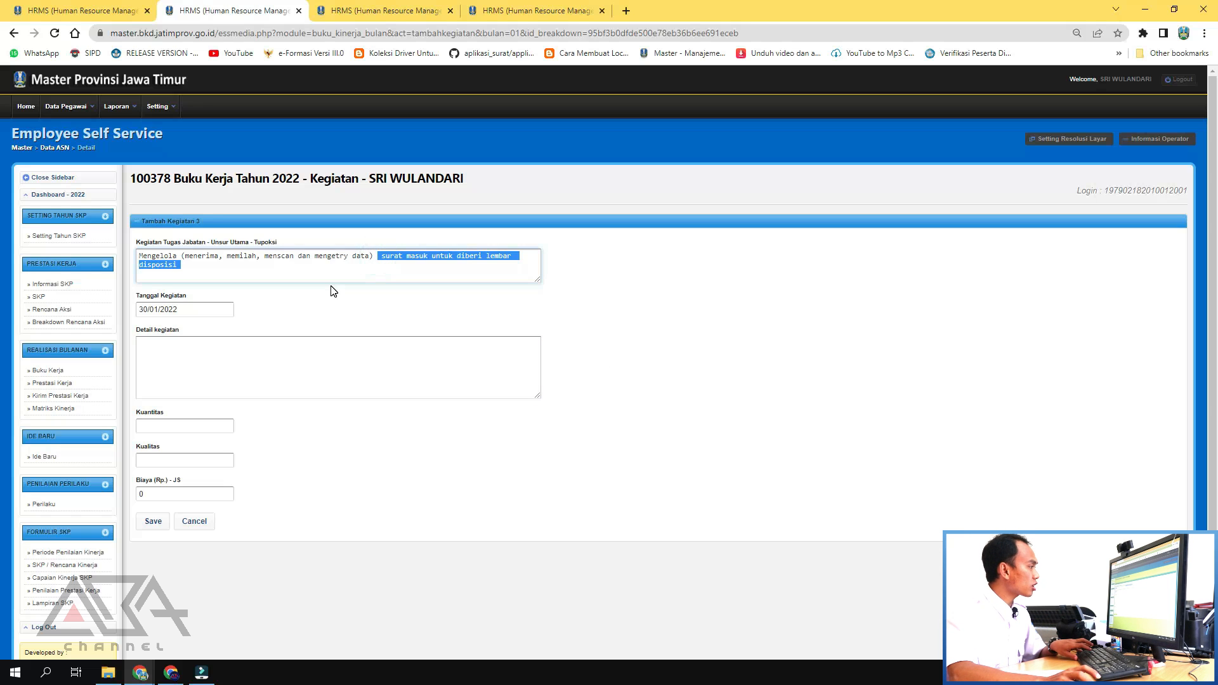
pyautogui.click(270, 353)
pyautogui.hotkey('ctrl', 'v')
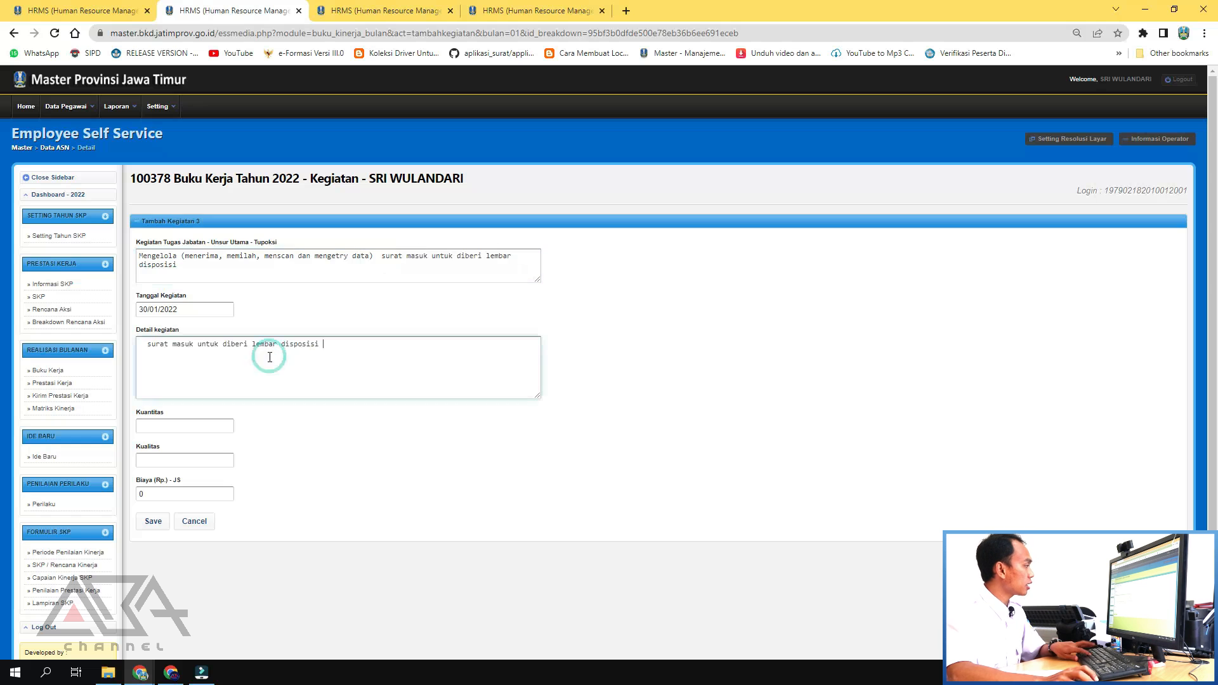
pyautogui.press('Home')
pyautogui.write('Laporan')
pyautogui.press('Delete')
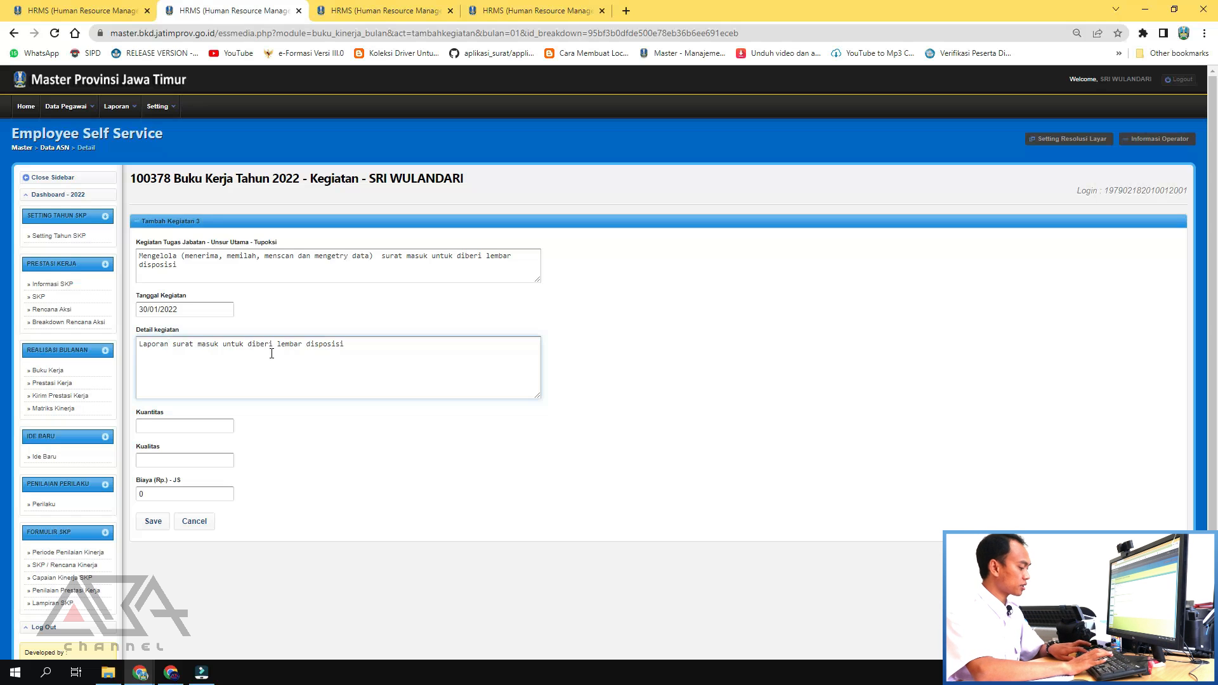
pyautogui.click(223, 426)
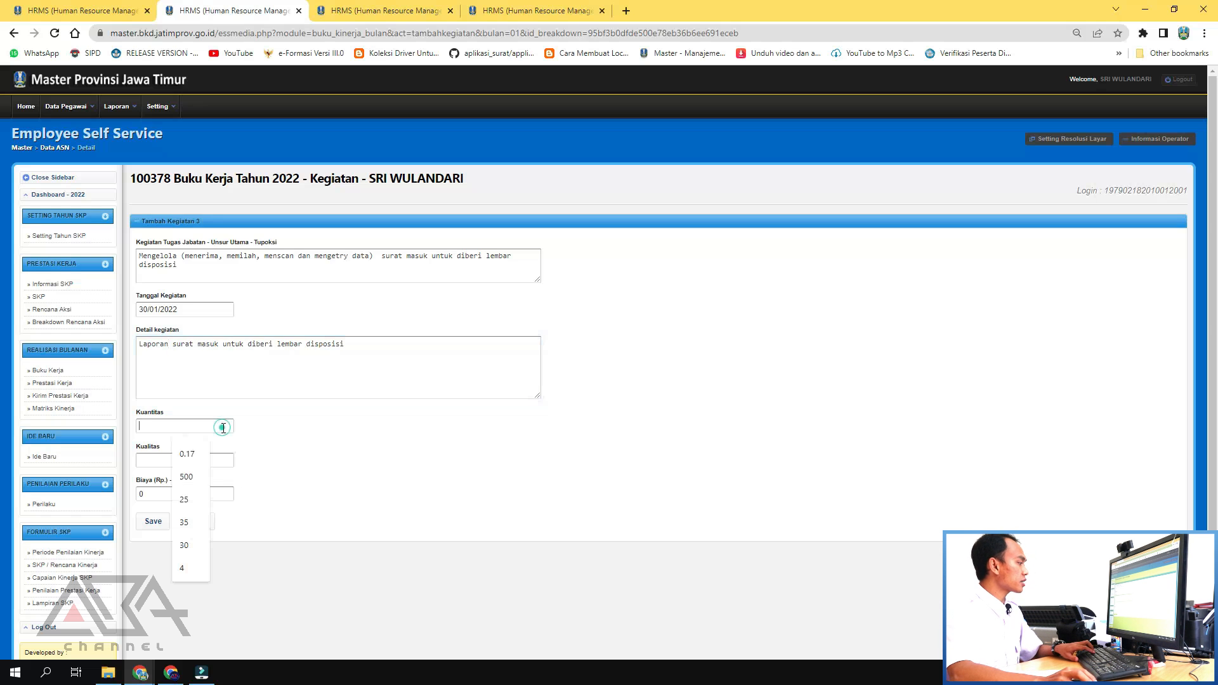
pyautogui.write('100')
pyautogui.click(219, 458)
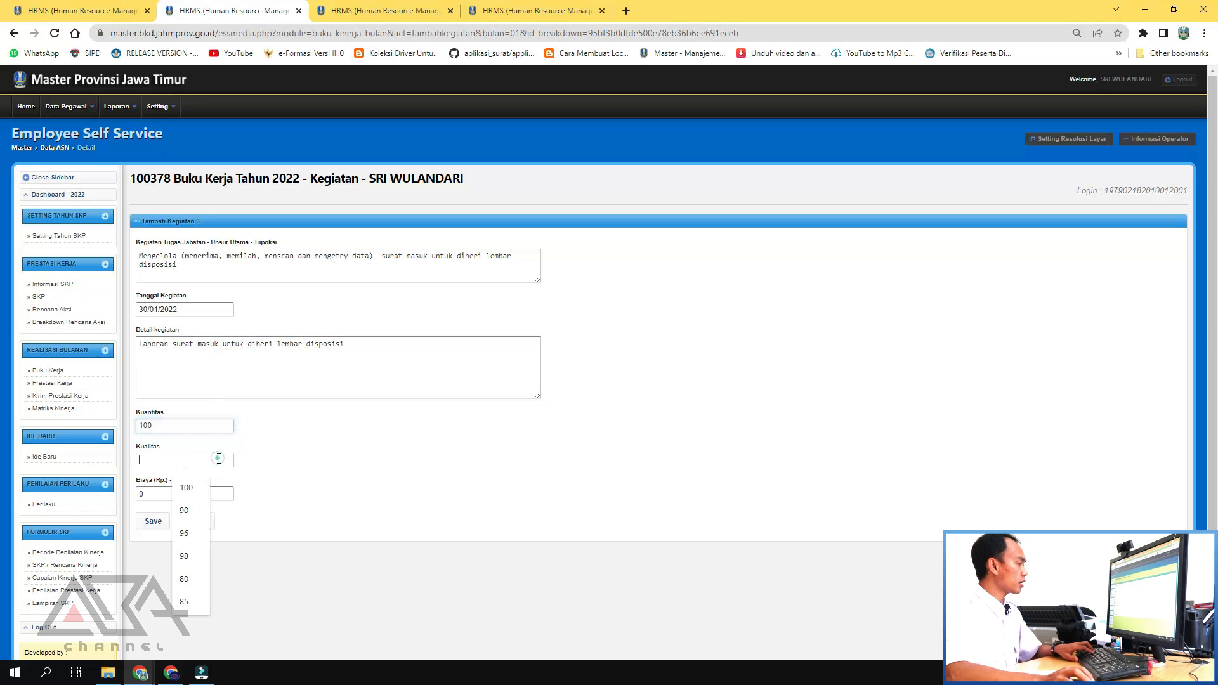
pyautogui.click(185, 487)
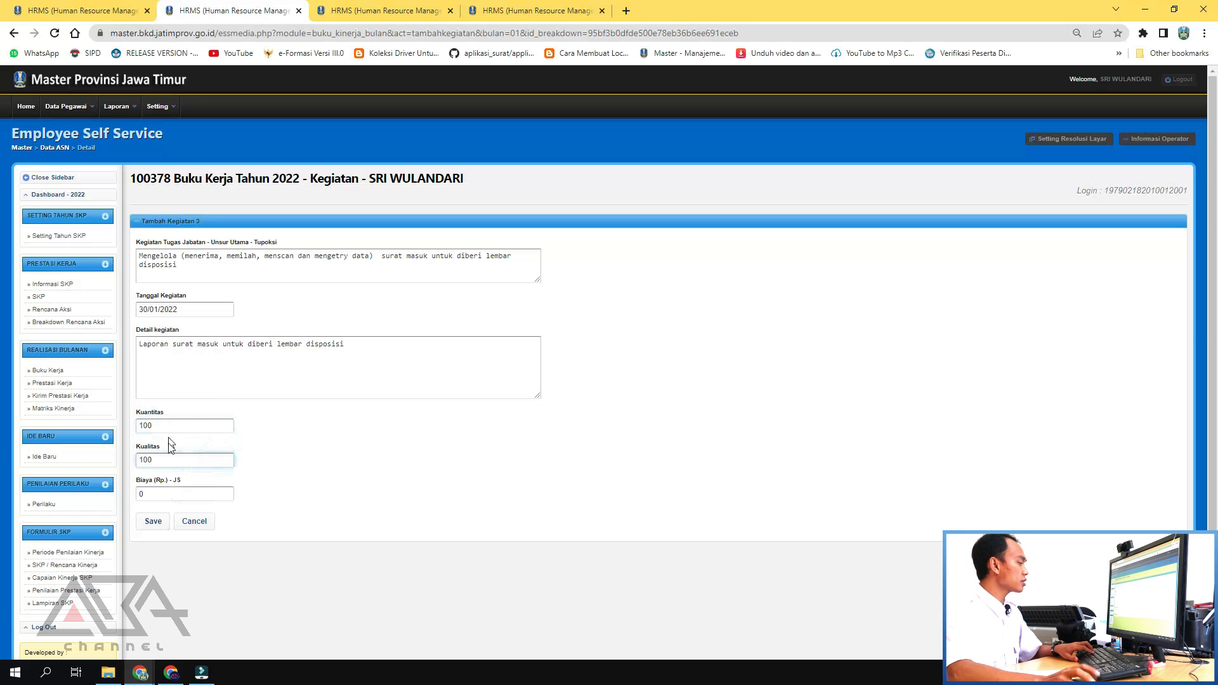
pyautogui.click(155, 525)
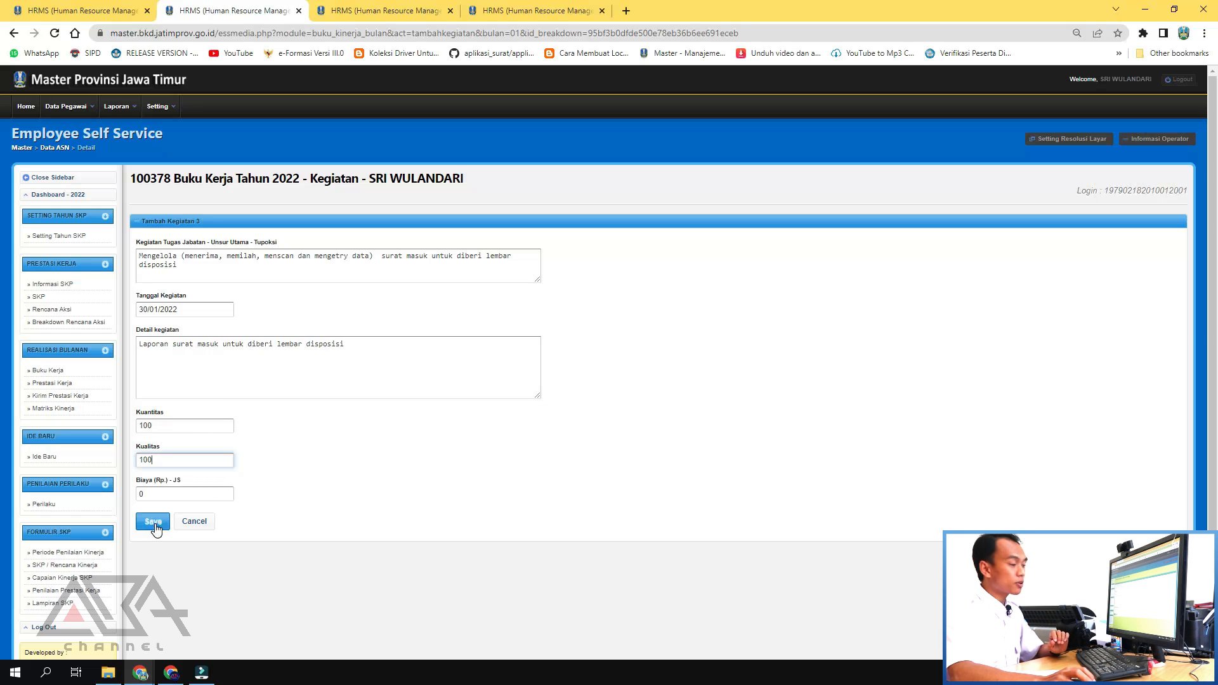
# Save the 30-01-2022 activity and review its row in the list.
pyautogui.click(155, 524)
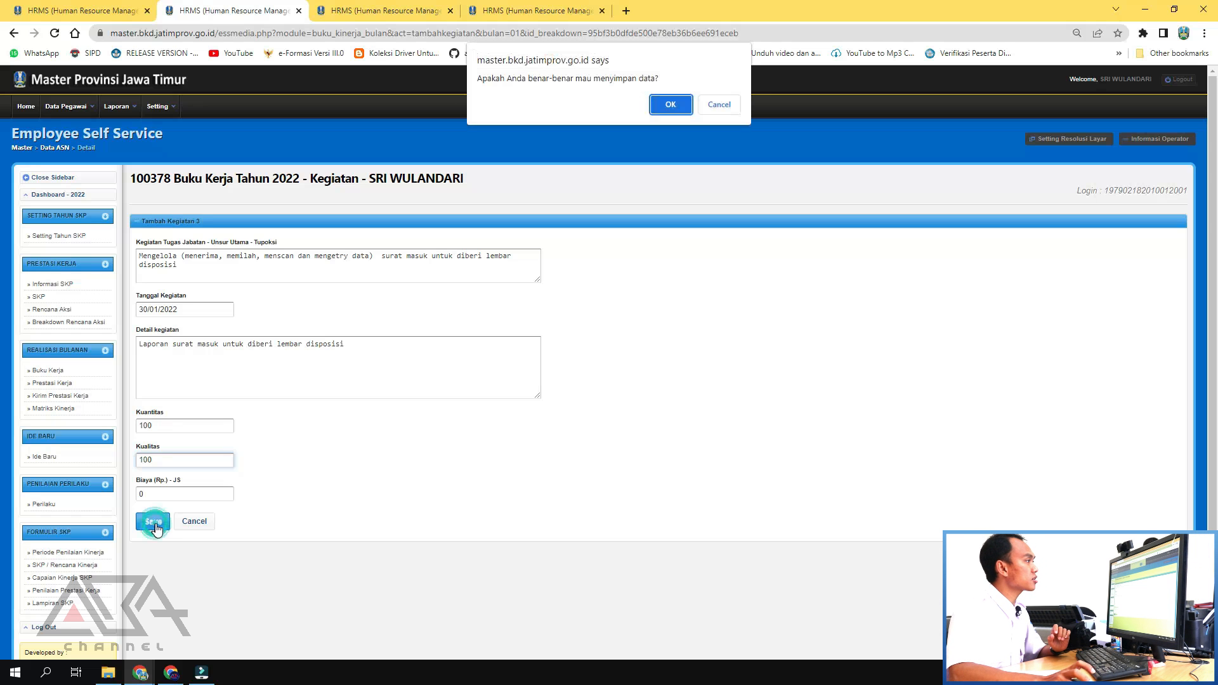
pyautogui.click(664, 109)
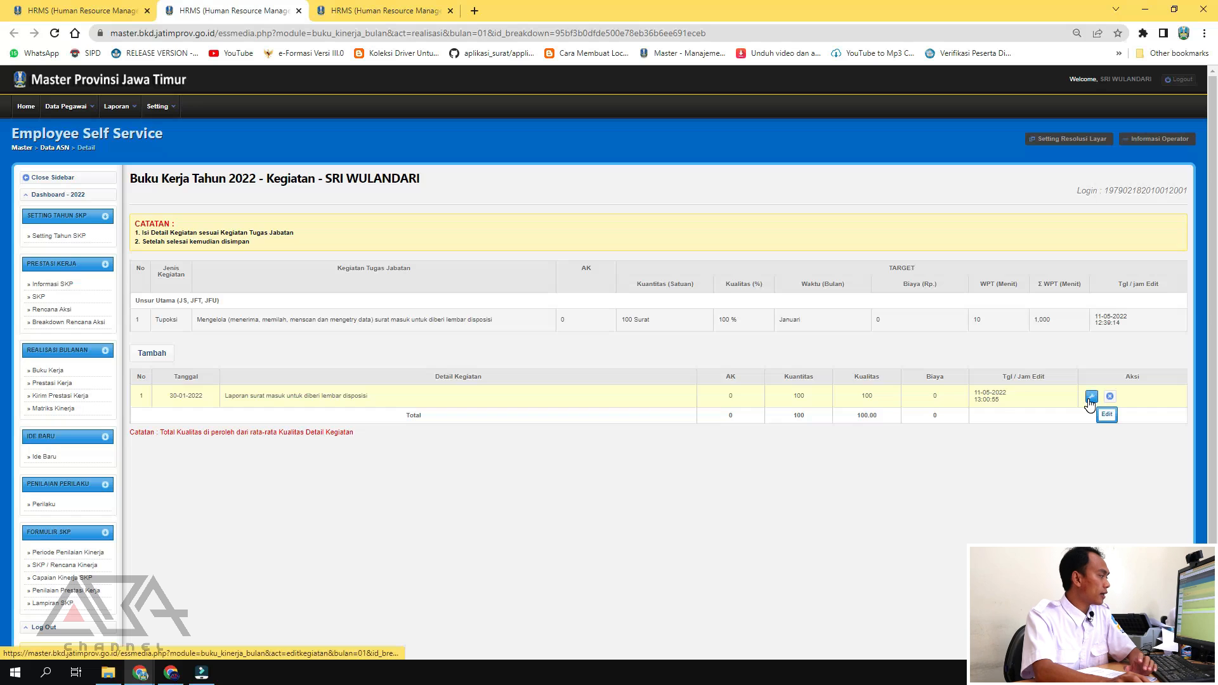
pyautogui.moveTo(209, 398); pyautogui.dragTo(163, 403)
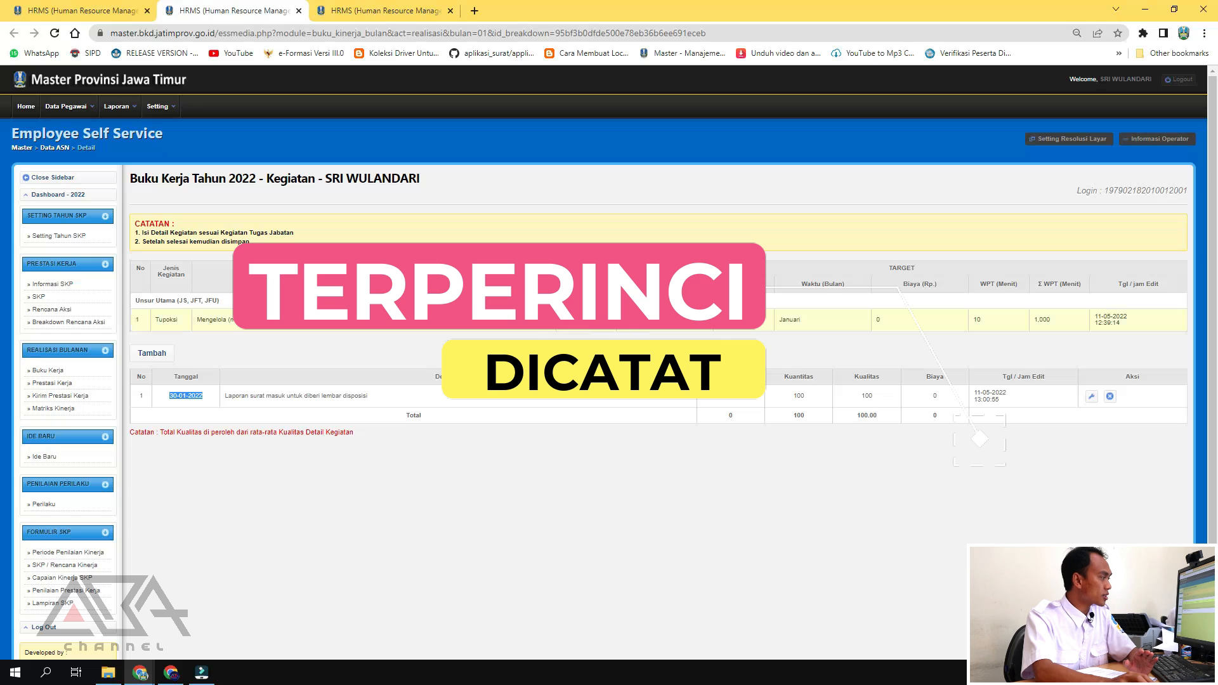
pyautogui.moveTo(498, 328); pyautogui.dragTo(203, 329)
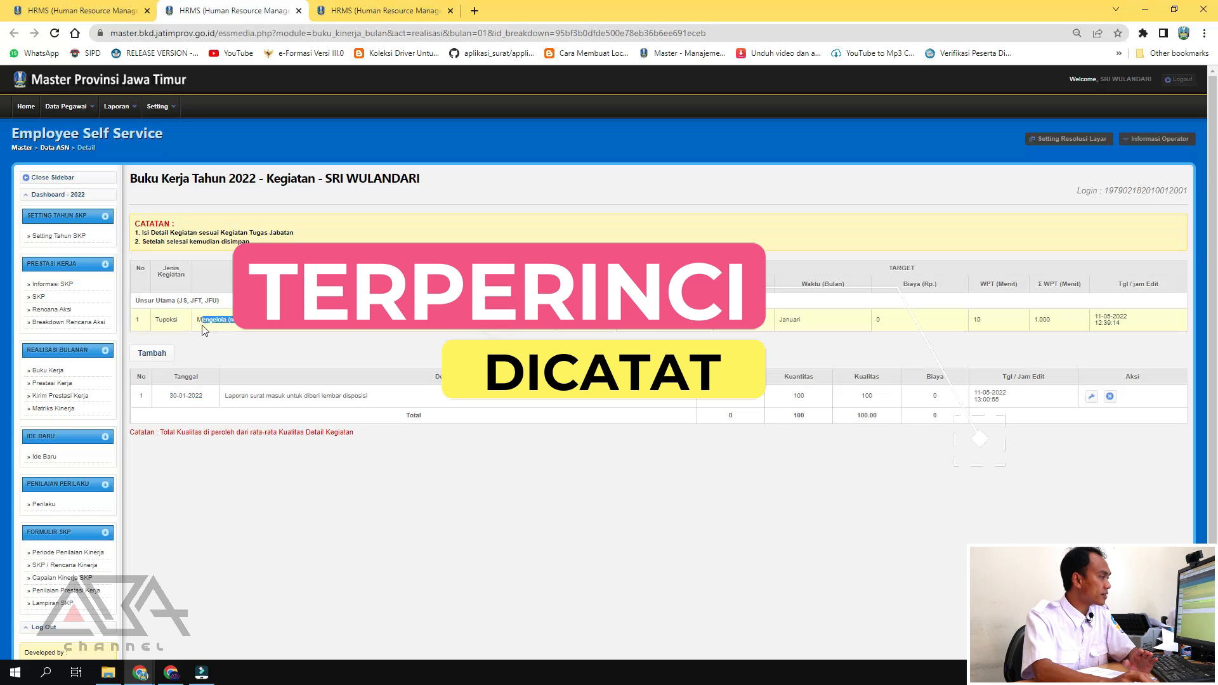
pyautogui.click(596, 326)
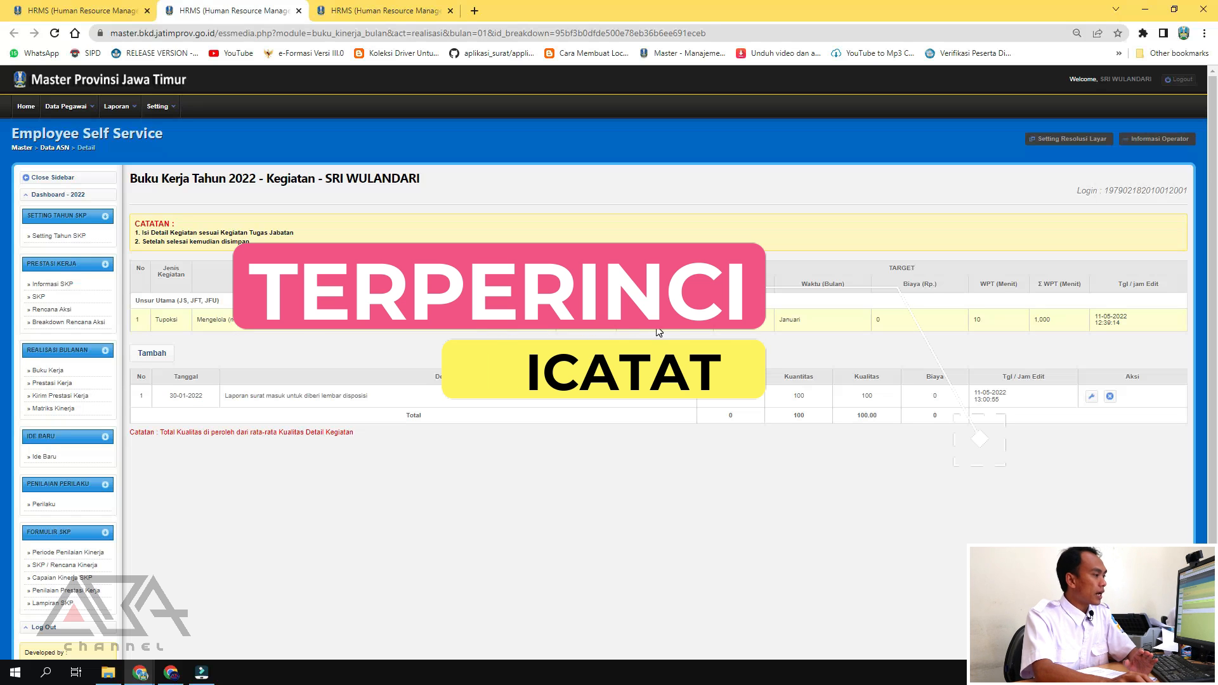
# Check the entry against the 100 Surat target, then delete the 30-01-2022 activity.
pyautogui.tripleClick(636, 329)
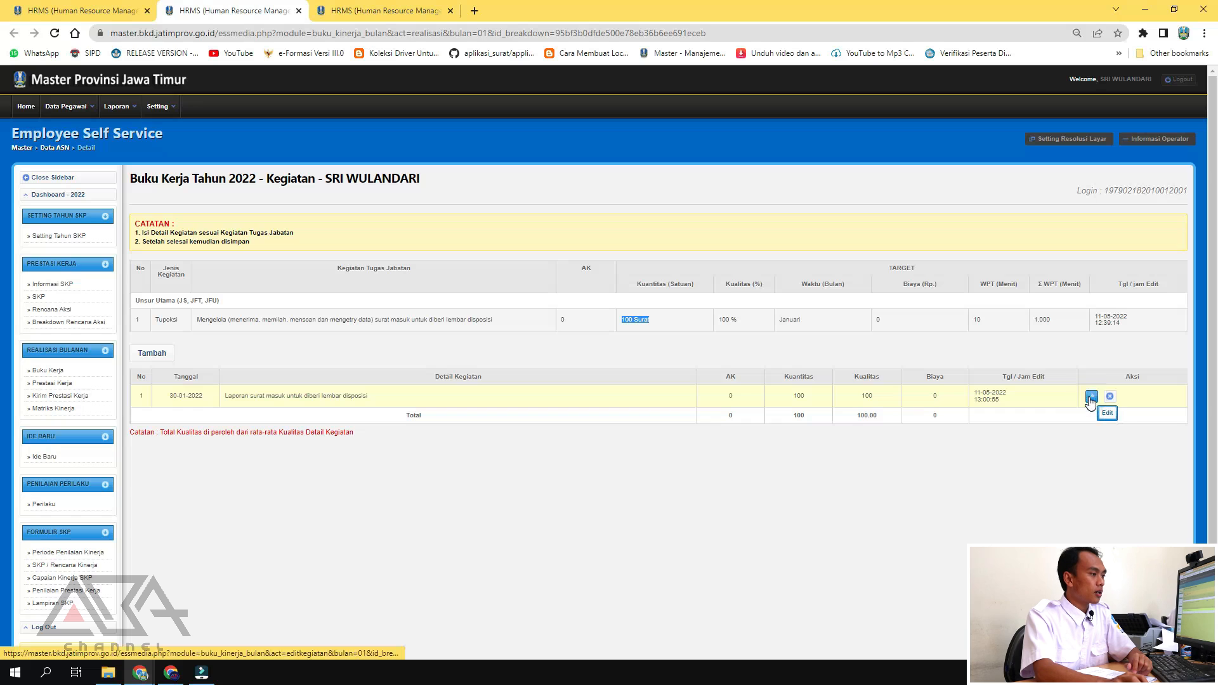
pyautogui.click(626, 329)
pyautogui.click(672, 329)
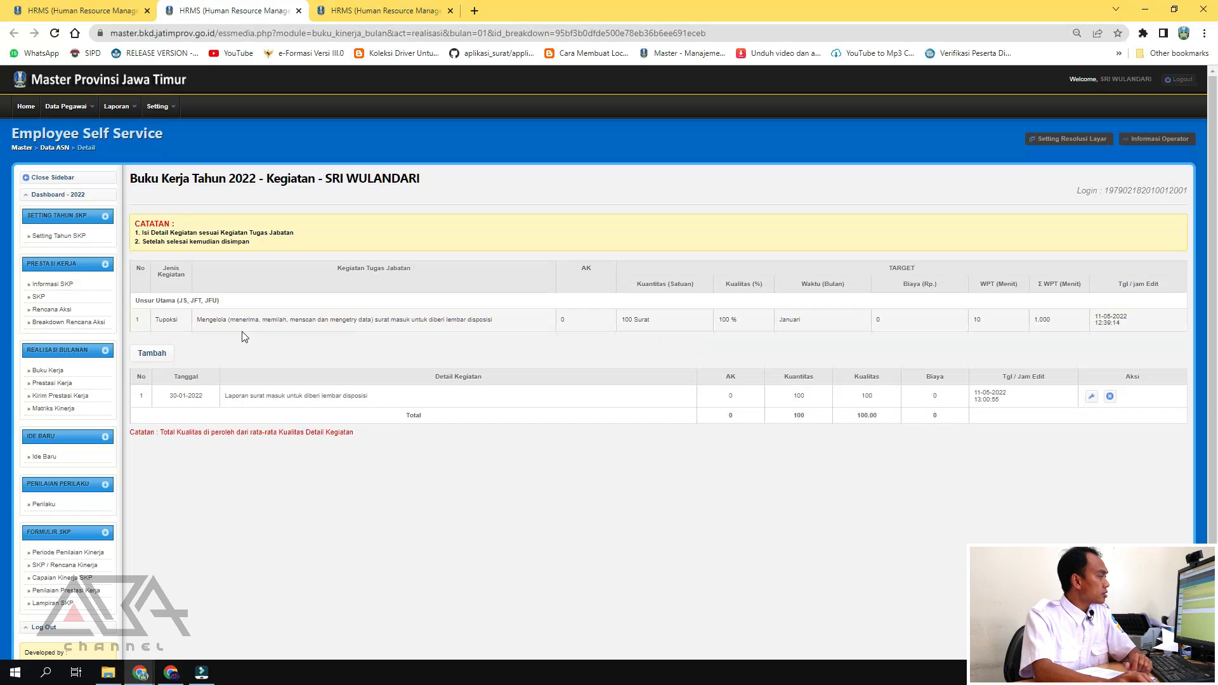
pyautogui.moveTo(202, 321); pyautogui.dragTo(424, 320)
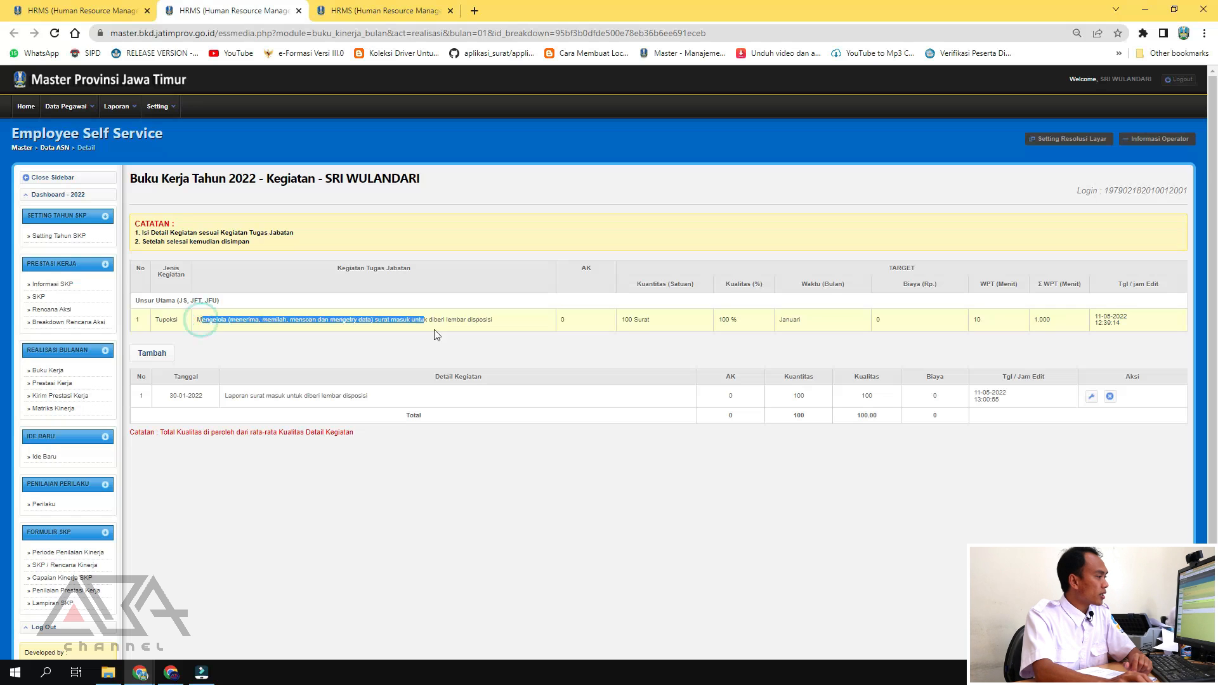
pyautogui.click(655, 324)
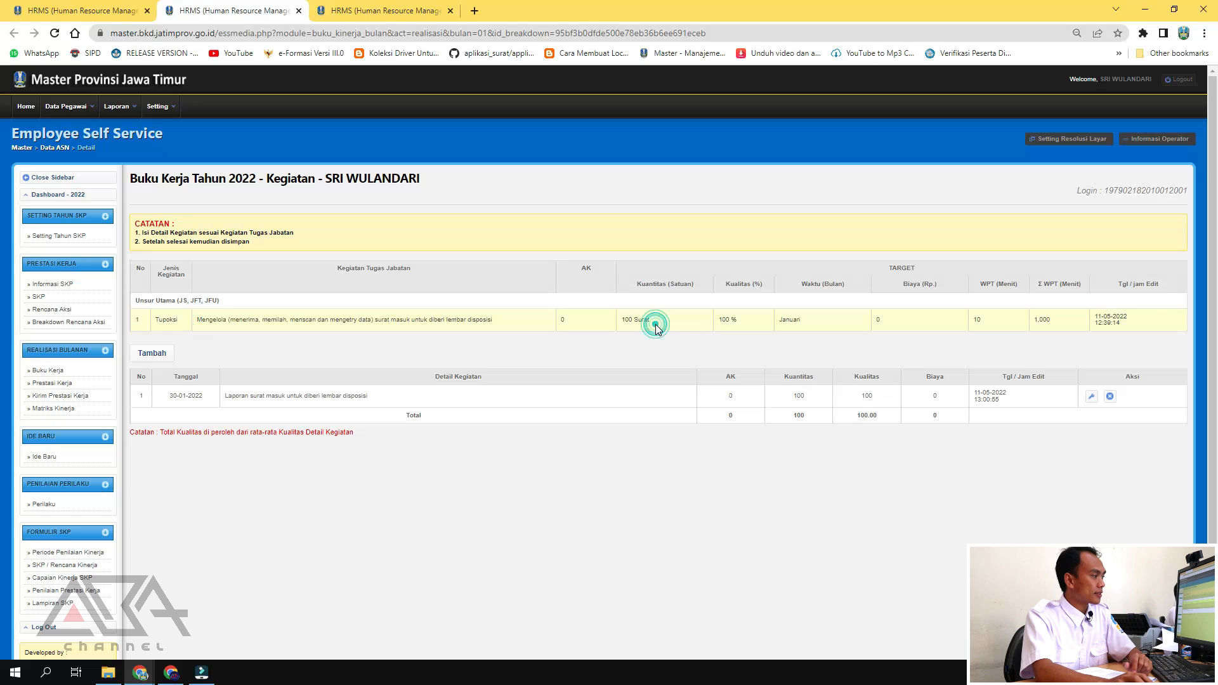
pyautogui.click(1109, 396)
pyautogui.click(669, 105)
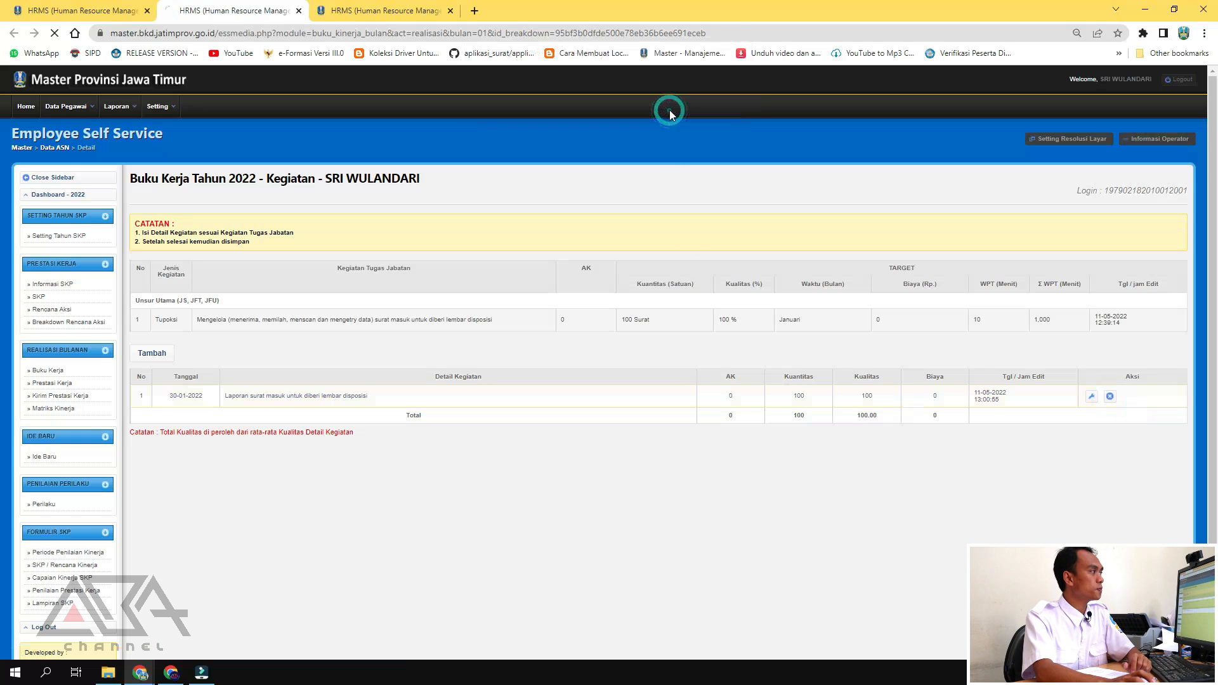
# Add a new activity dated 03/01/2022.
pyautogui.click(141, 388)
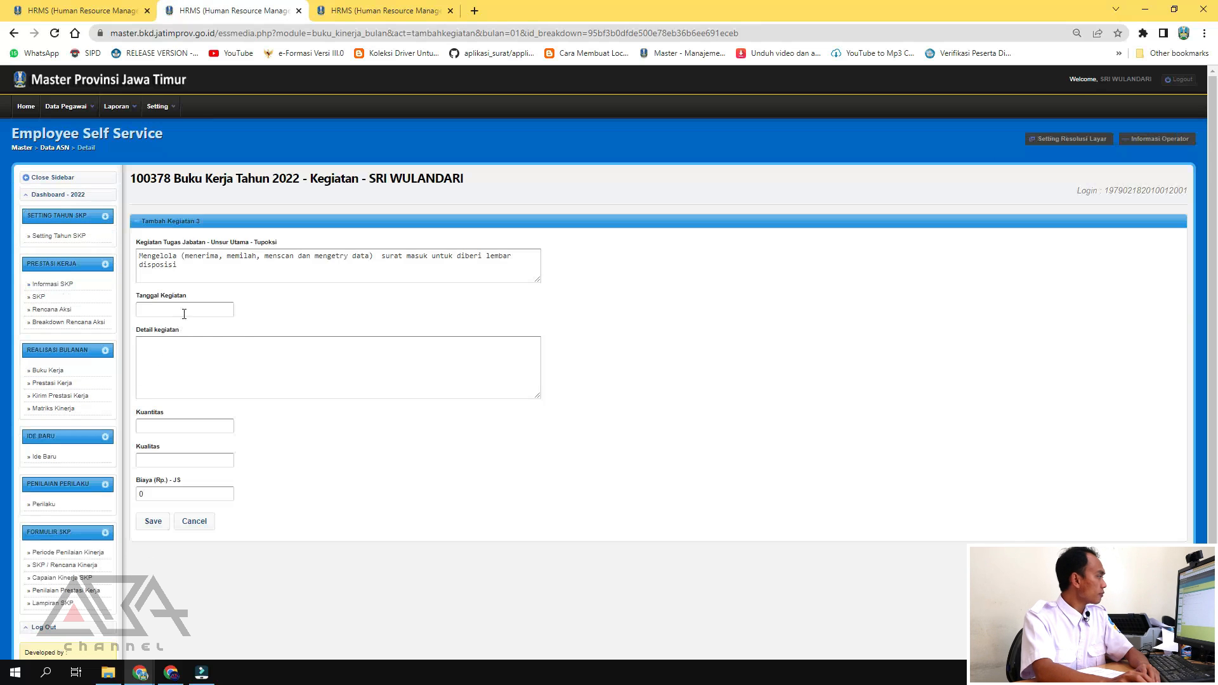
pyautogui.click(184, 309)
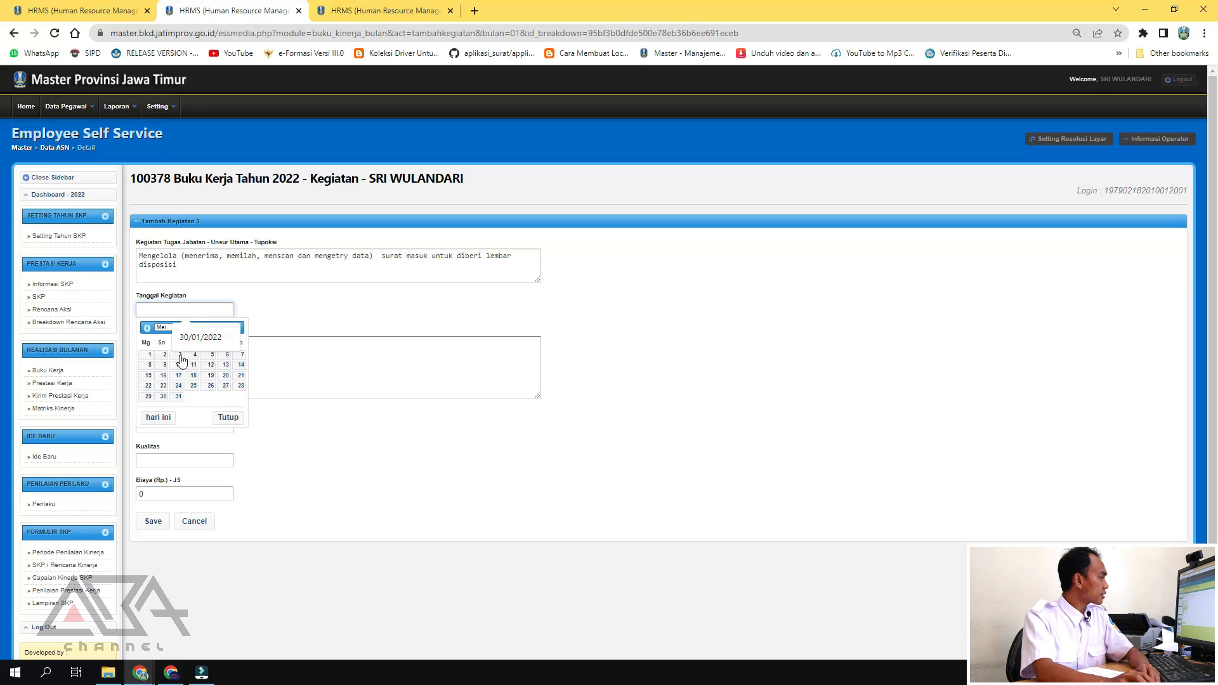
pyautogui.click(171, 328)
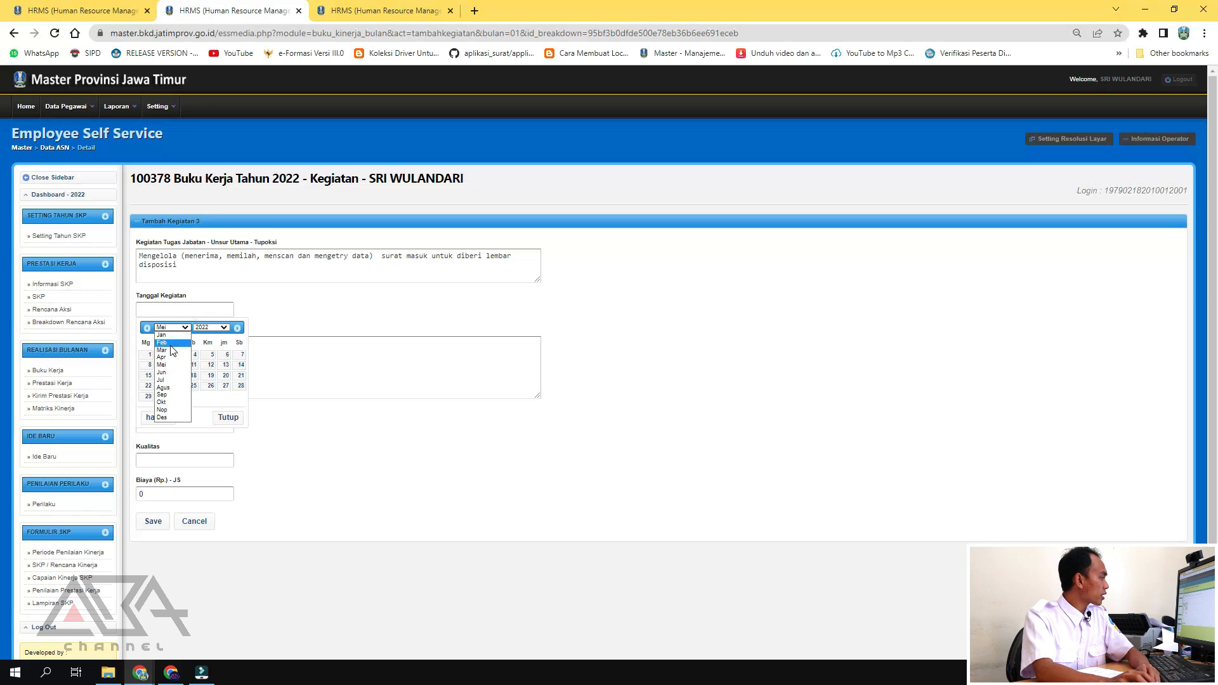
pyautogui.click(162, 335)
pyautogui.click(161, 363)
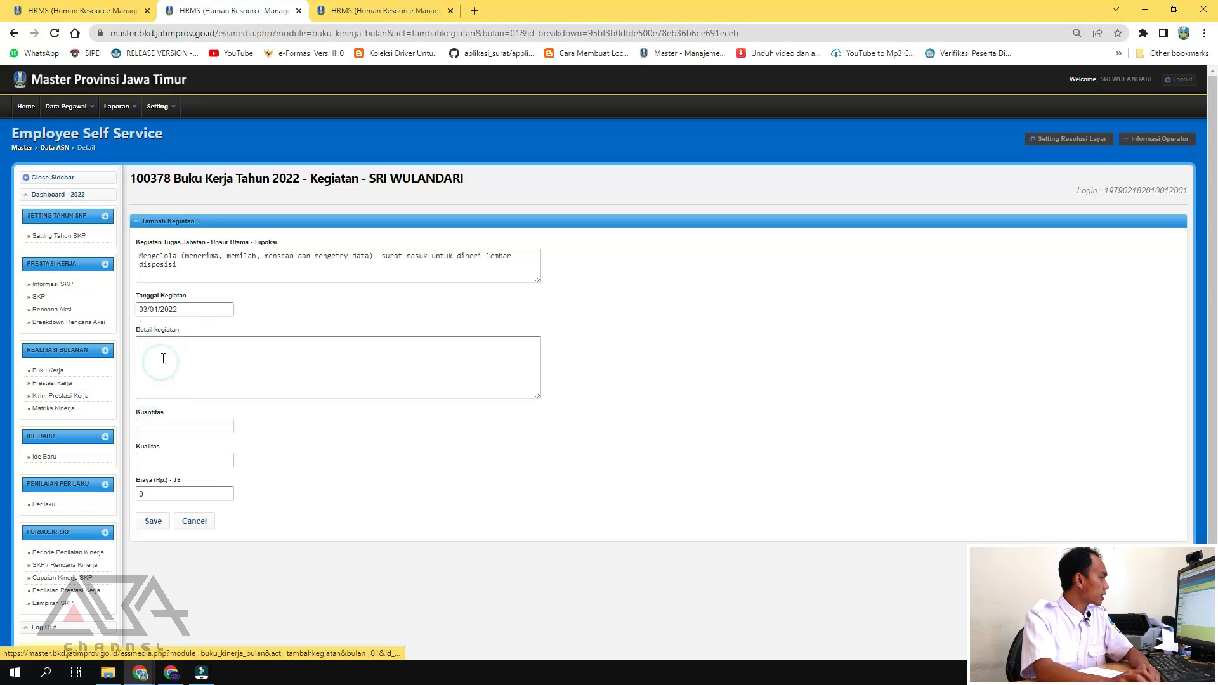
# Enter detail 'Dokumentsi Surat masuk untuk diberi lembar disposisi...' with quantity 20.
pyautogui.click(164, 357)
pyautogui.hotkey('ctrl', 'v')
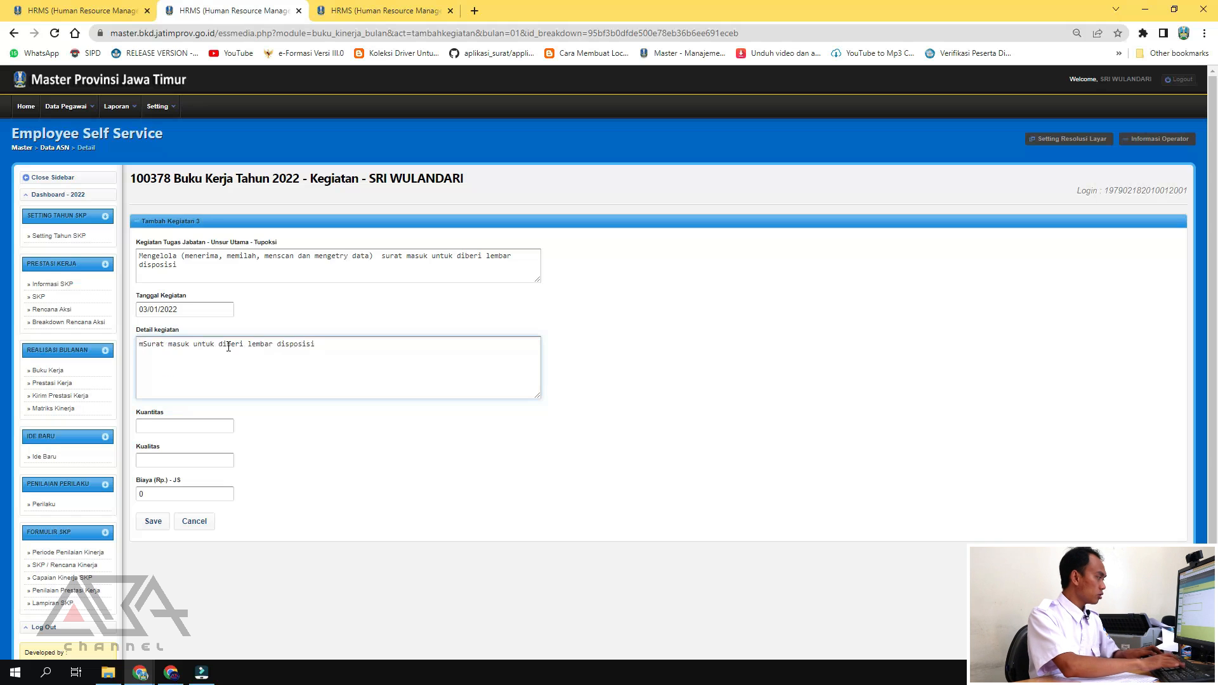
pyautogui.press('Home')
pyautogui.write('D')
pyautogui.write('okumen')
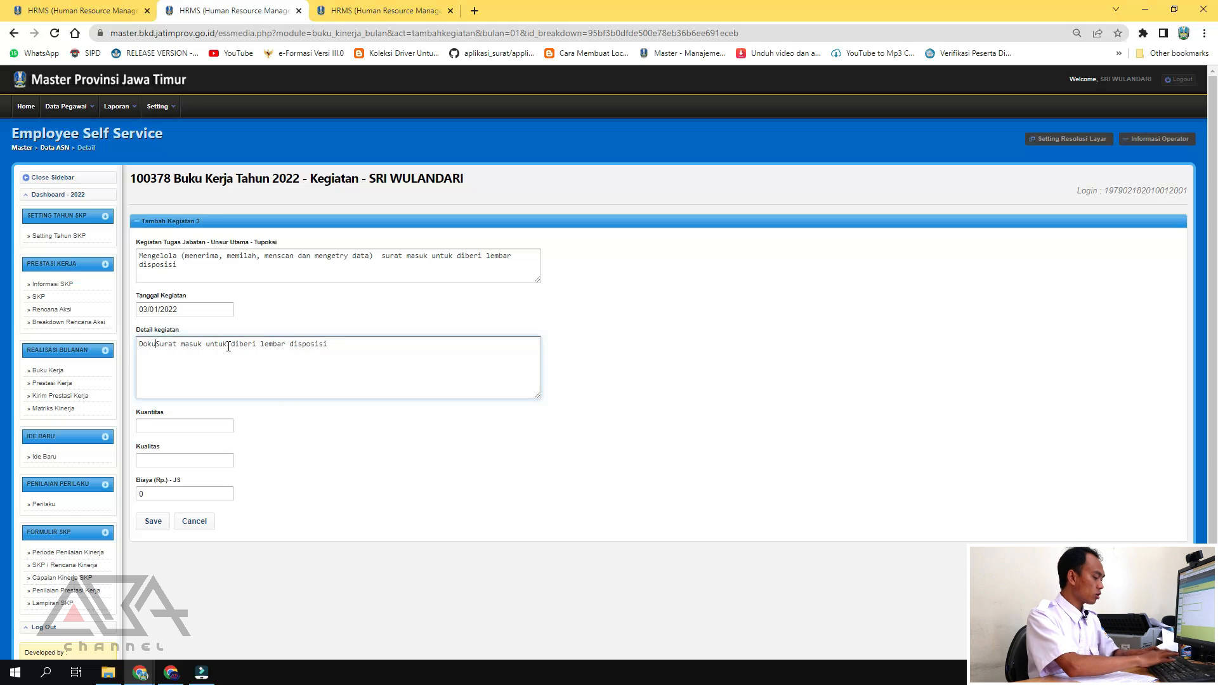
pyautogui.write('tsi')
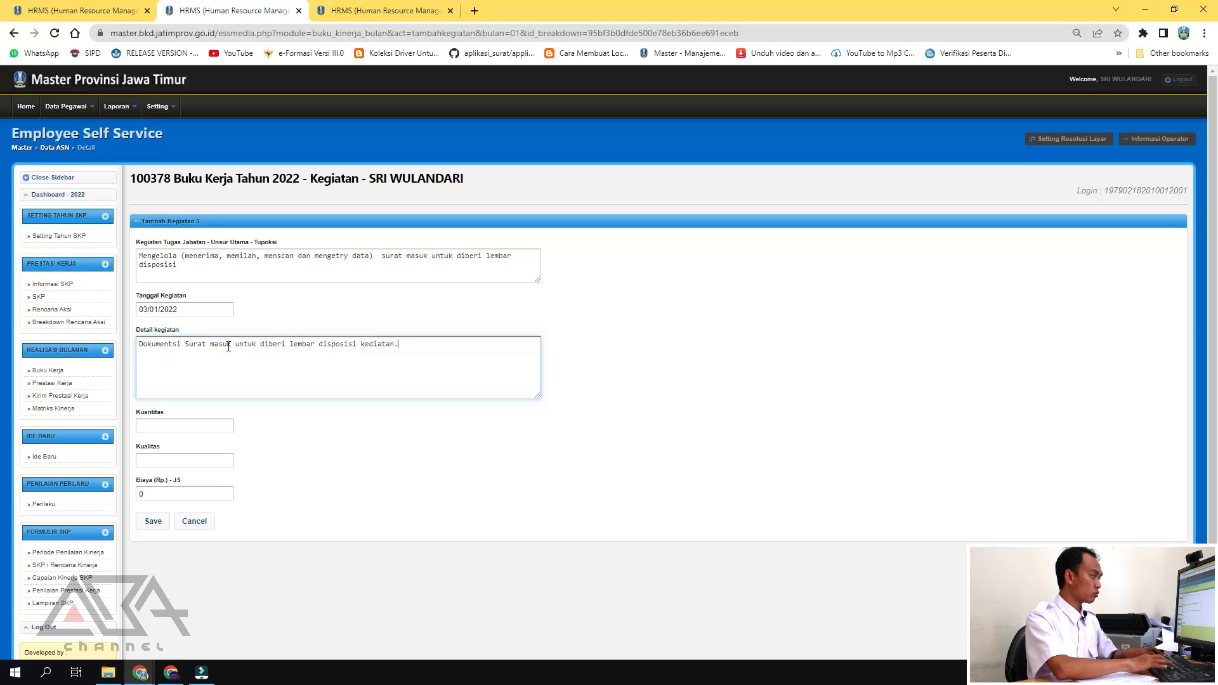
pyautogui.click(163, 430)
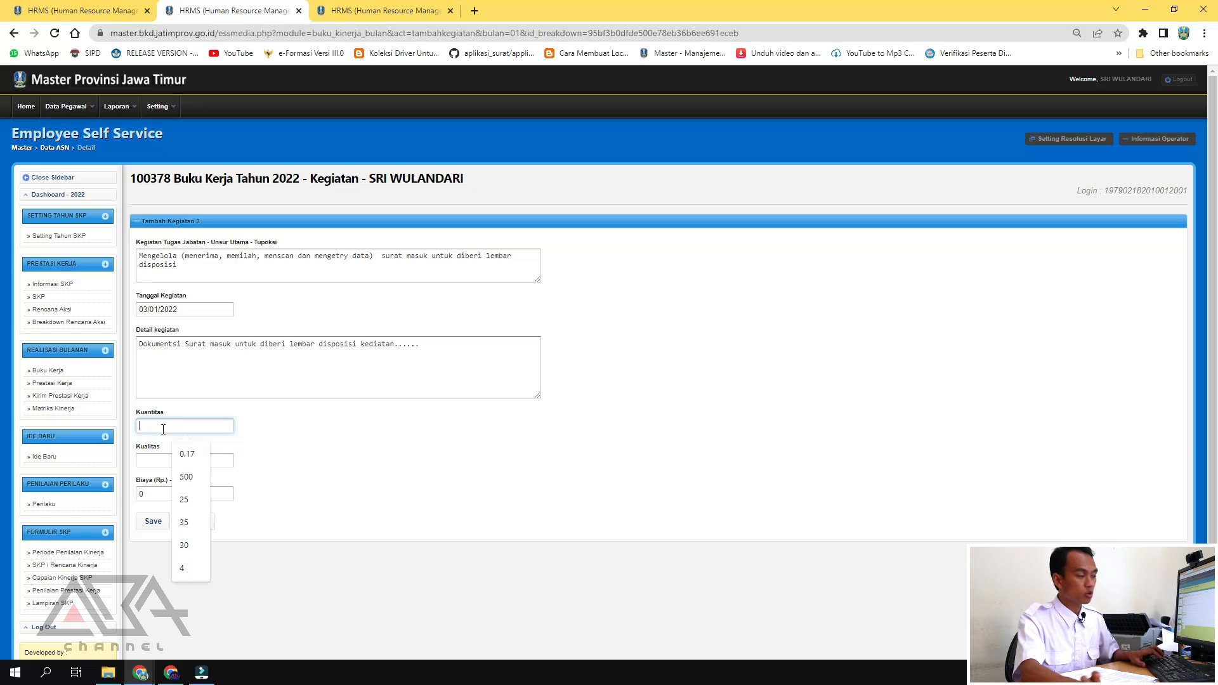
pyautogui.write('20')
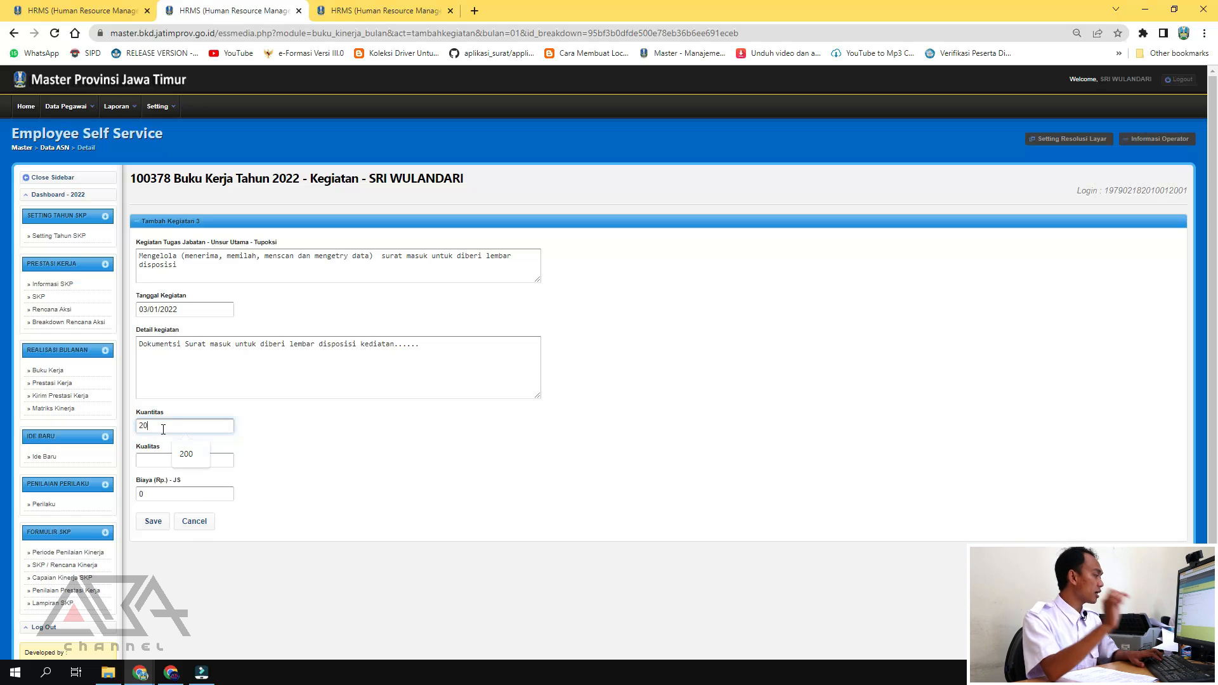
pyautogui.click(154, 460)
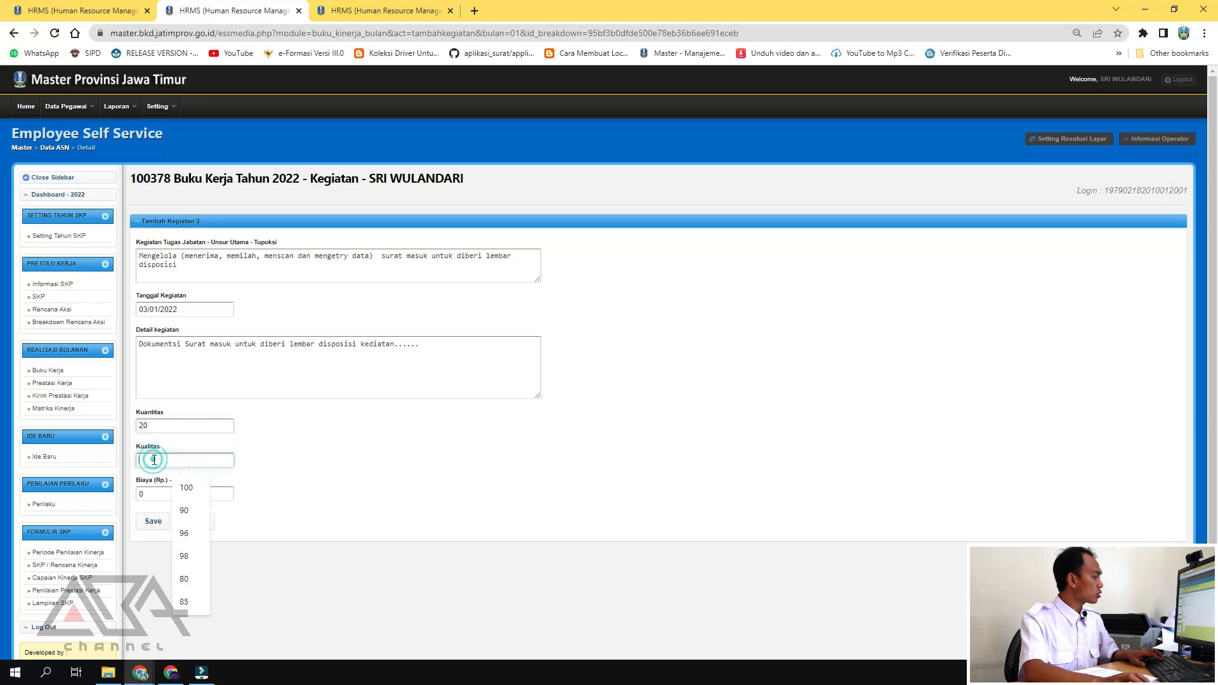
# Set quality to 100 and save the 03-01-2022 activity.
pyautogui.write('100')
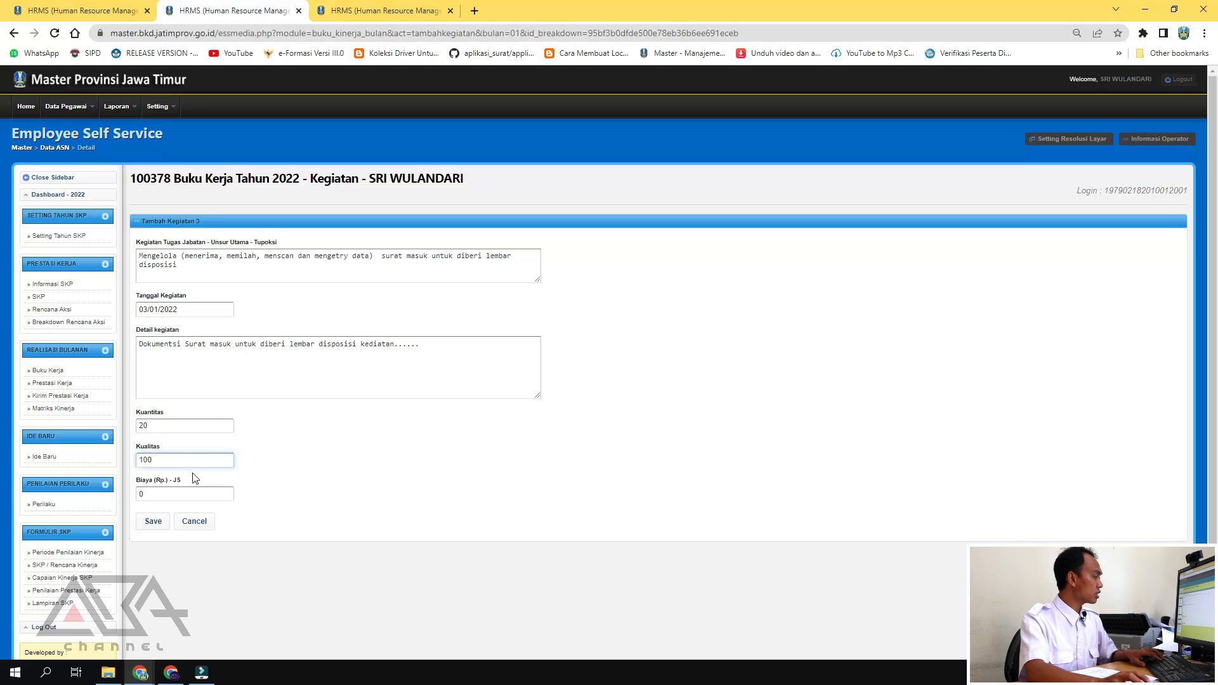
pyautogui.click(155, 522)
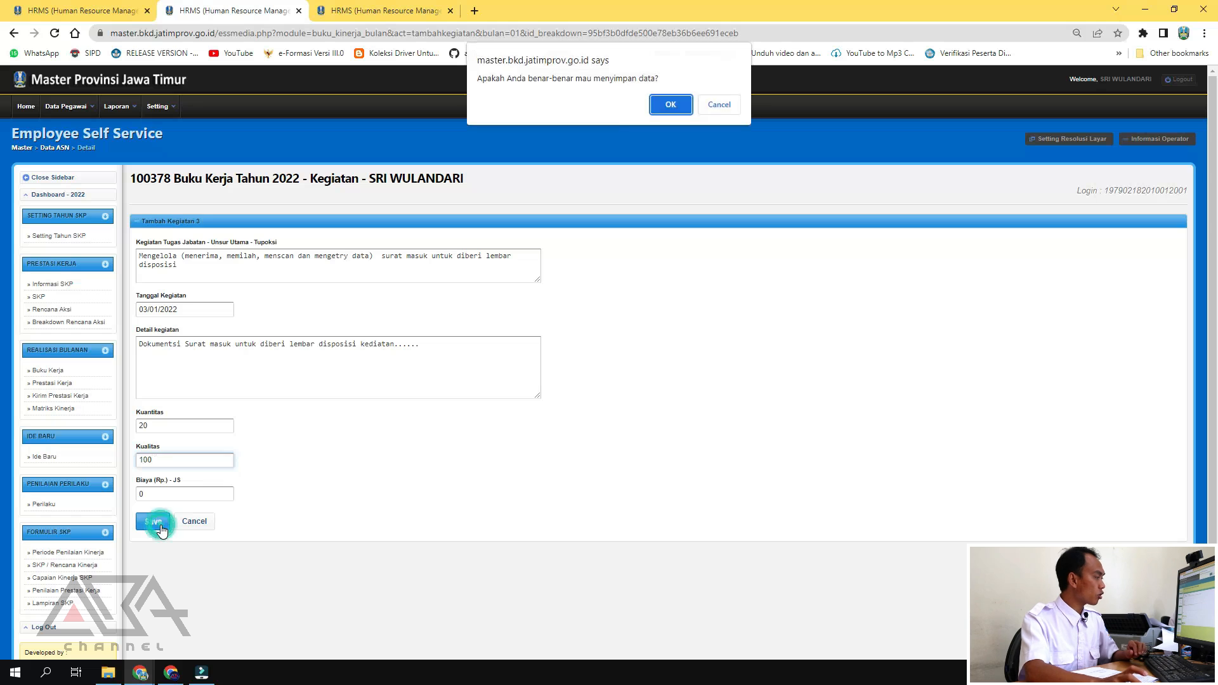
pyautogui.click(665, 101)
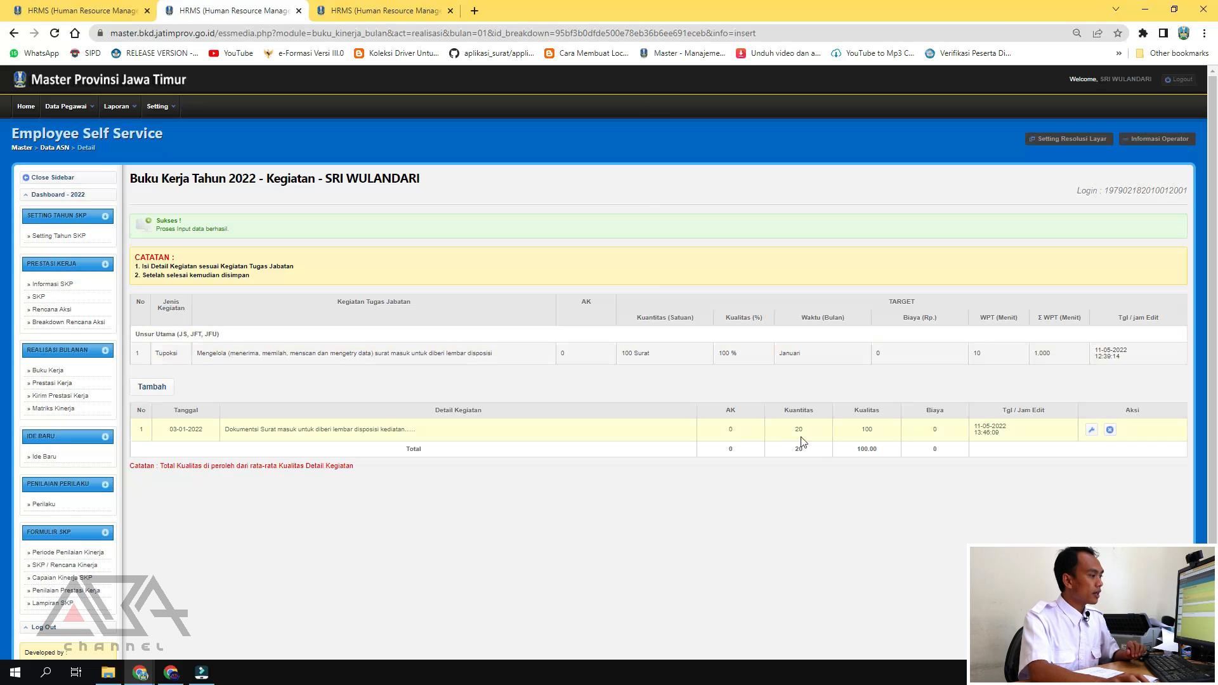
# Compare the total of 20 with the 100 Surat target and start another activity.
pyautogui.doubleClick(810, 450)
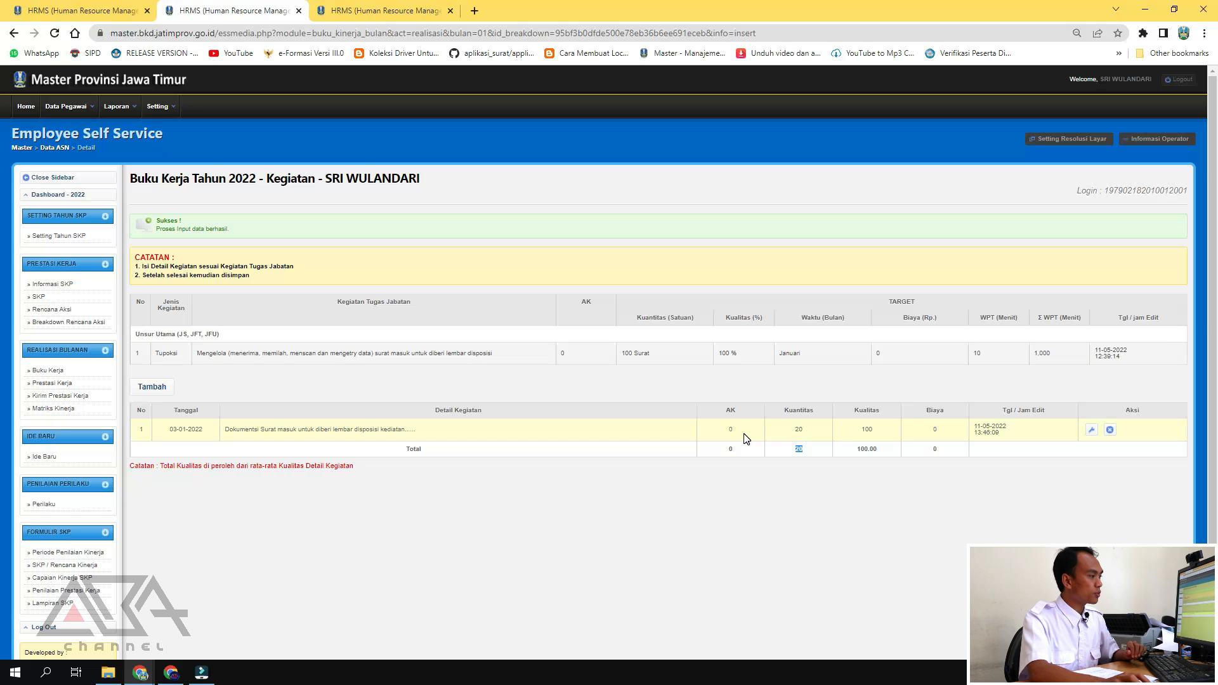
pyautogui.tripleClick(632, 357)
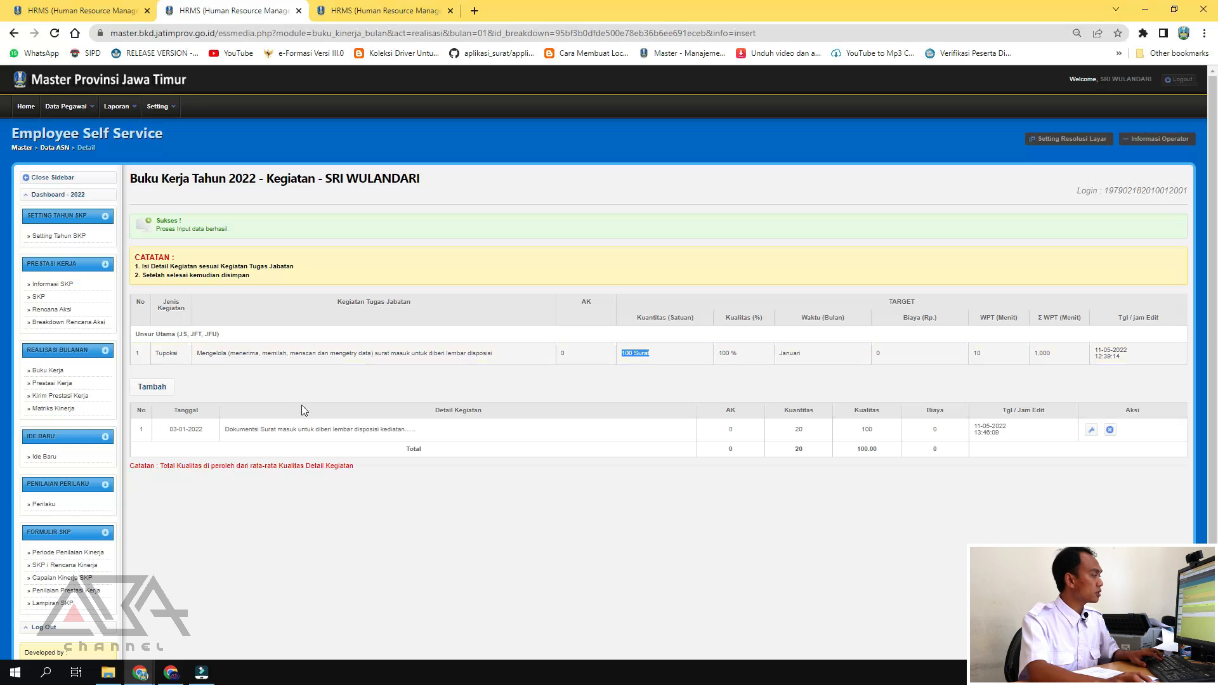
pyautogui.click(136, 390)
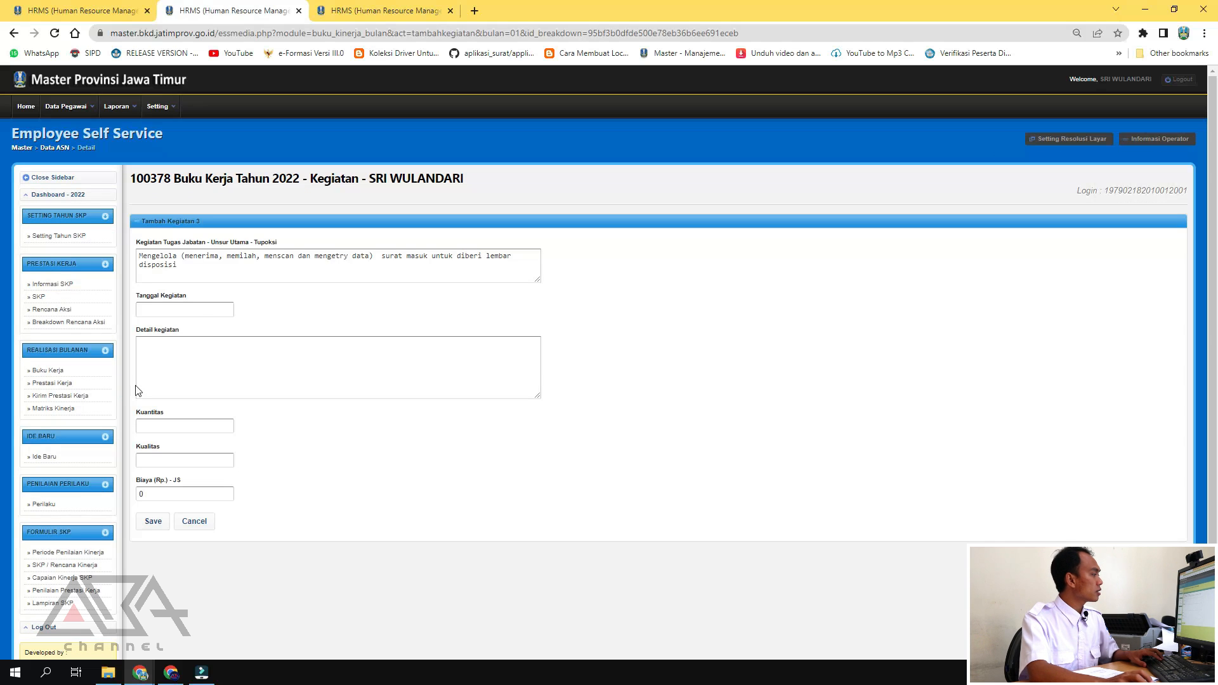
# Save a 10 January 2022 activity with quantity 30 and quality 100, bringing January's total to 50.
pyautogui.click(203, 309)
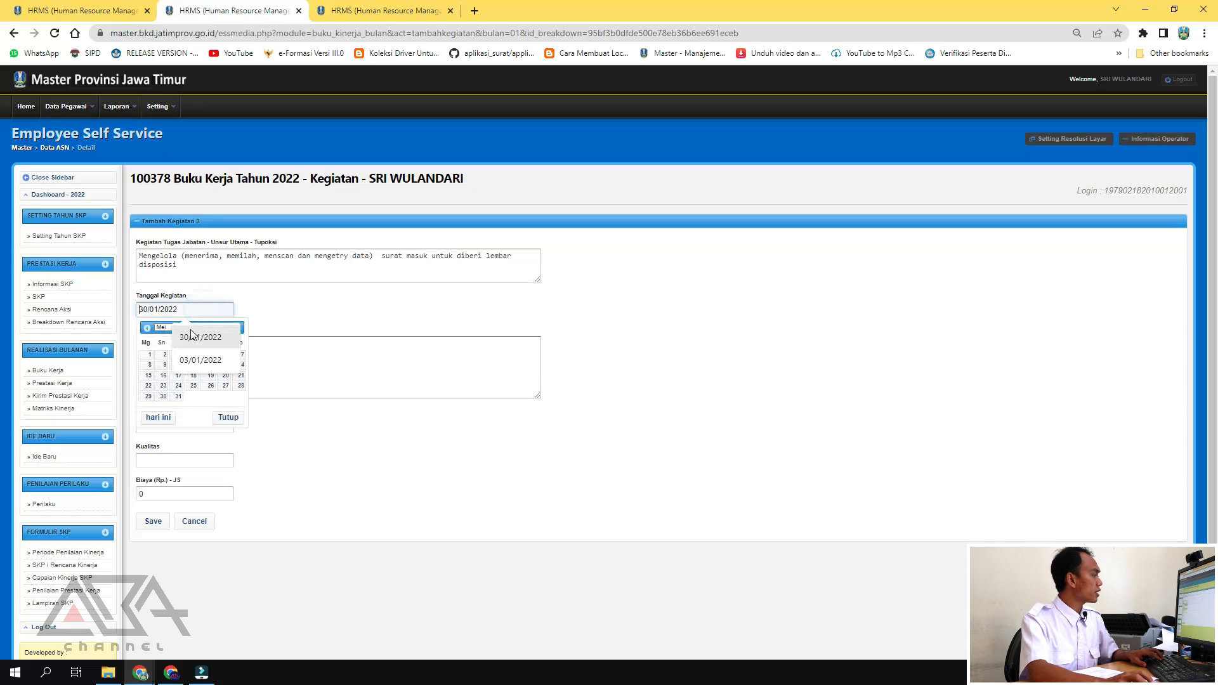
pyautogui.click(169, 327)
pyautogui.click(163, 336)
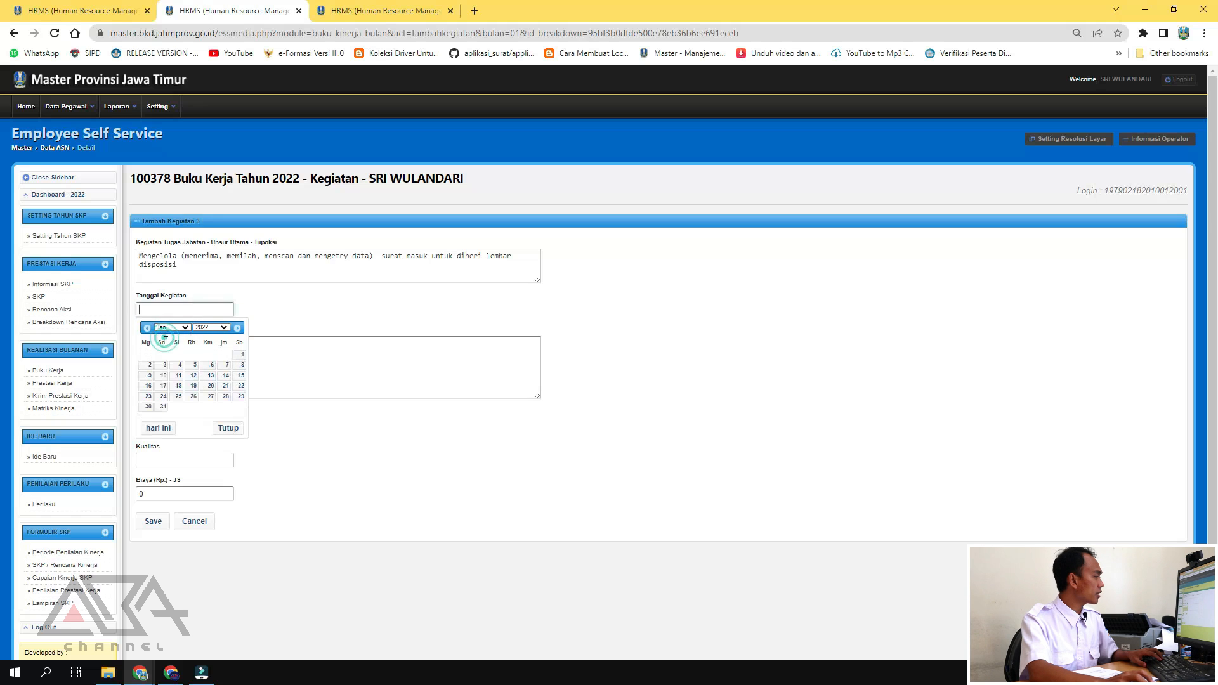
pyautogui.click(163, 377)
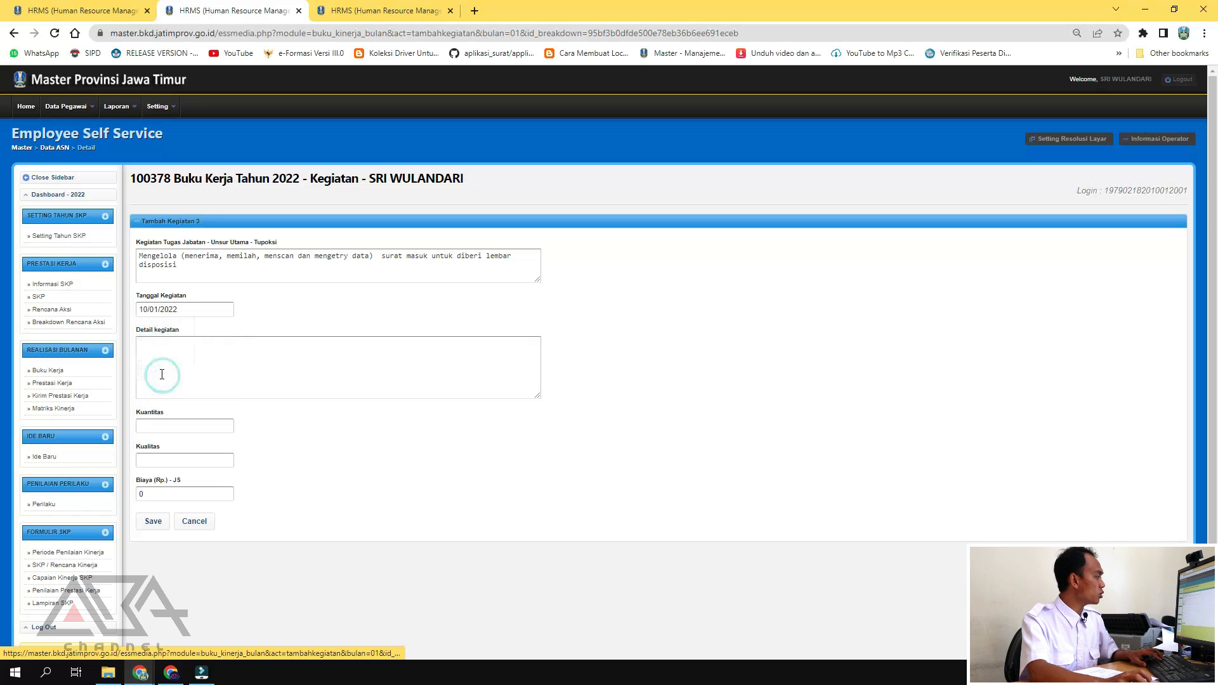
pyautogui.click(160, 370)
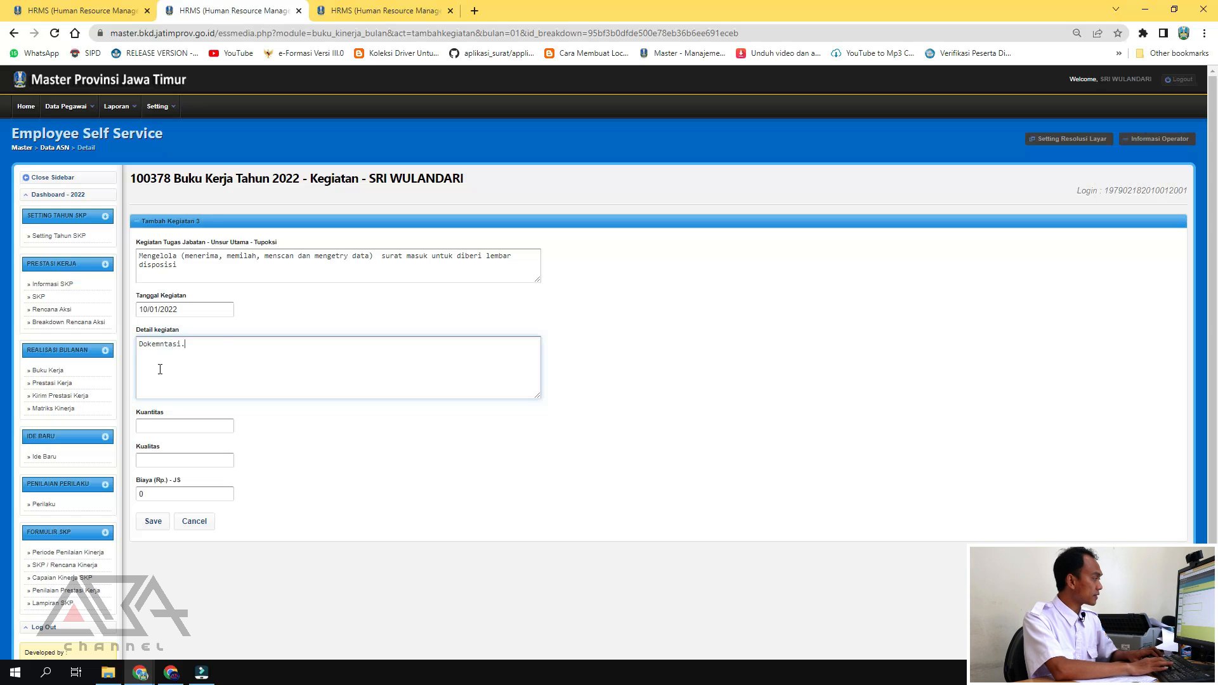
pyautogui.click(175, 425)
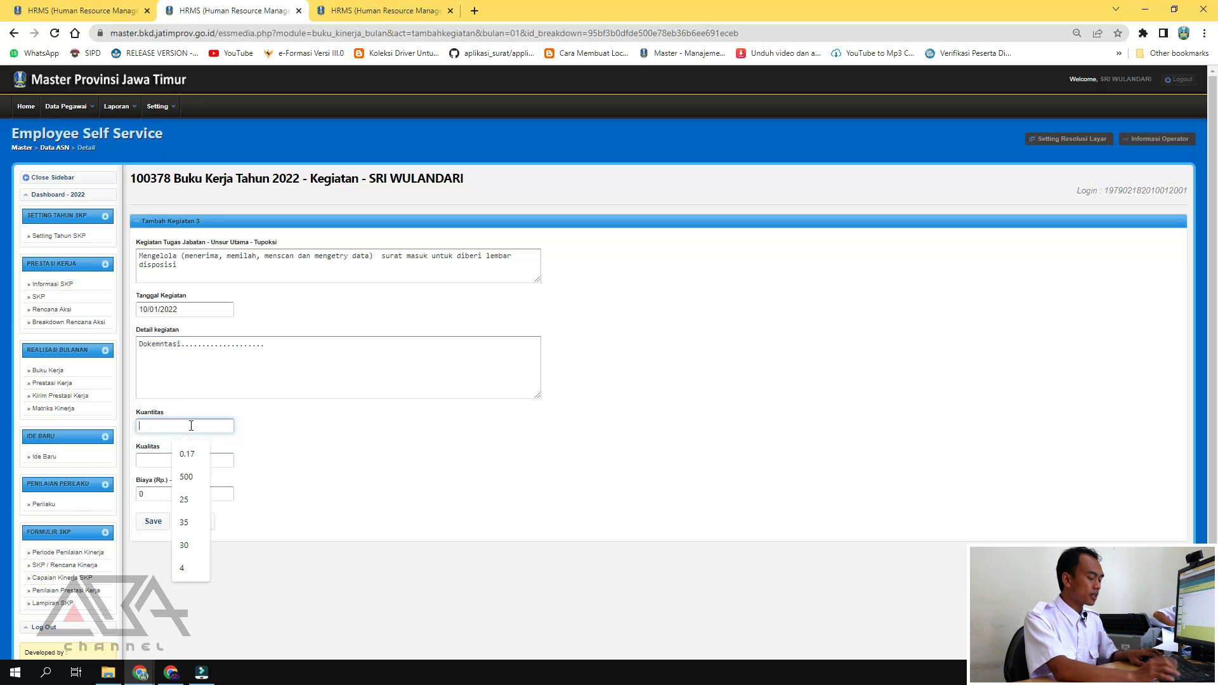
pyautogui.write('30')
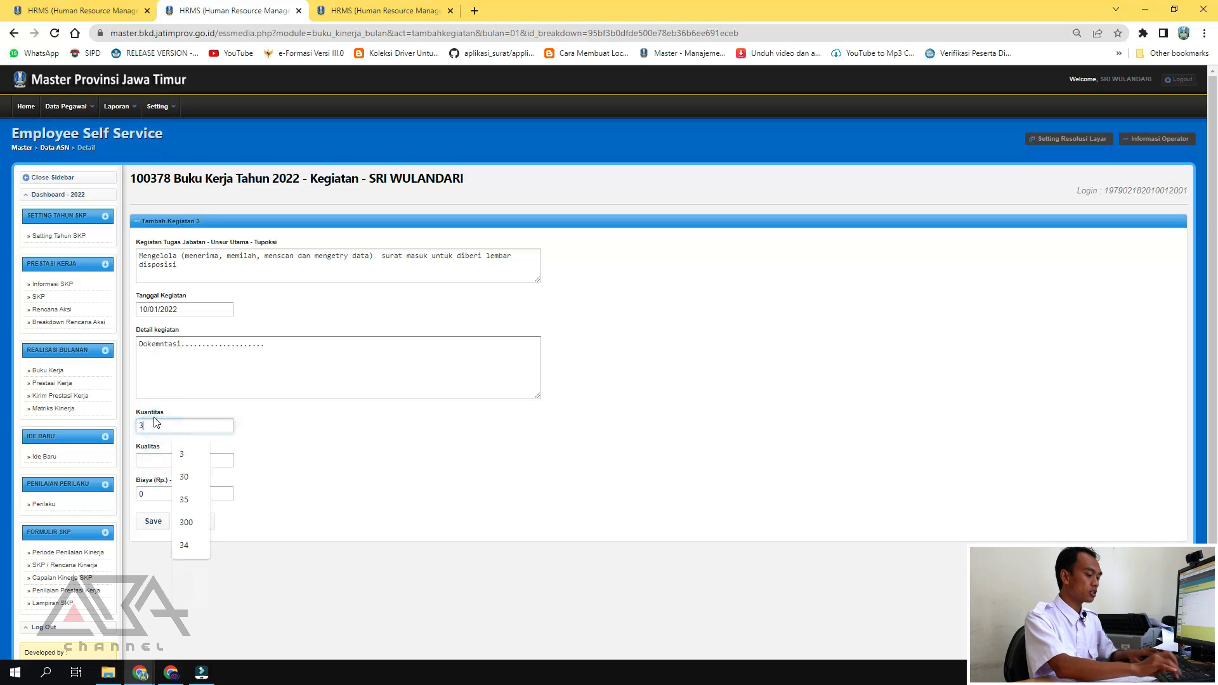
pyautogui.click(152, 455)
pyautogui.write('100')
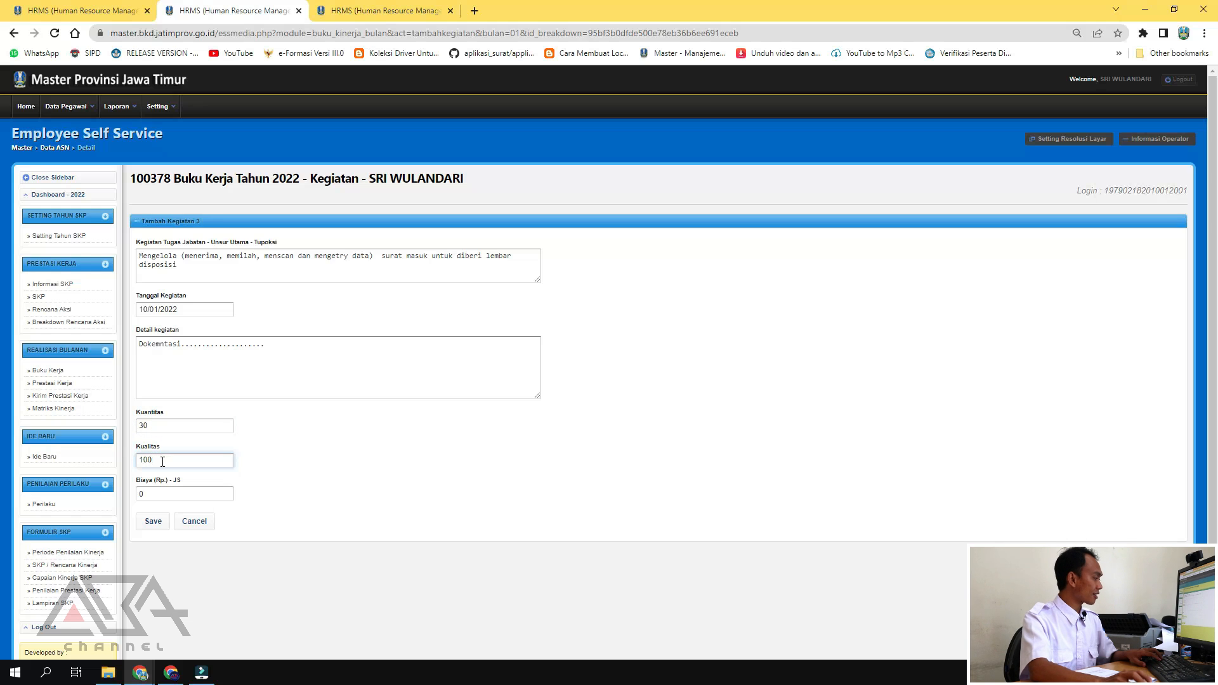
pyautogui.click(153, 521)
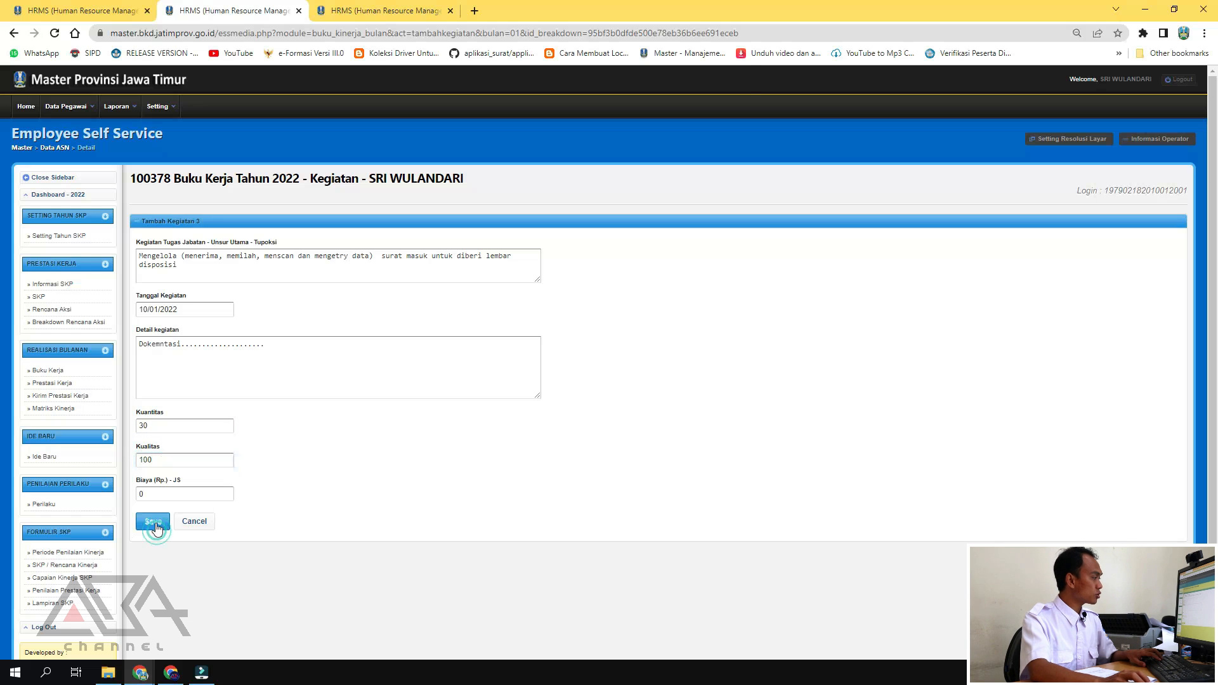
pyautogui.click(661, 108)
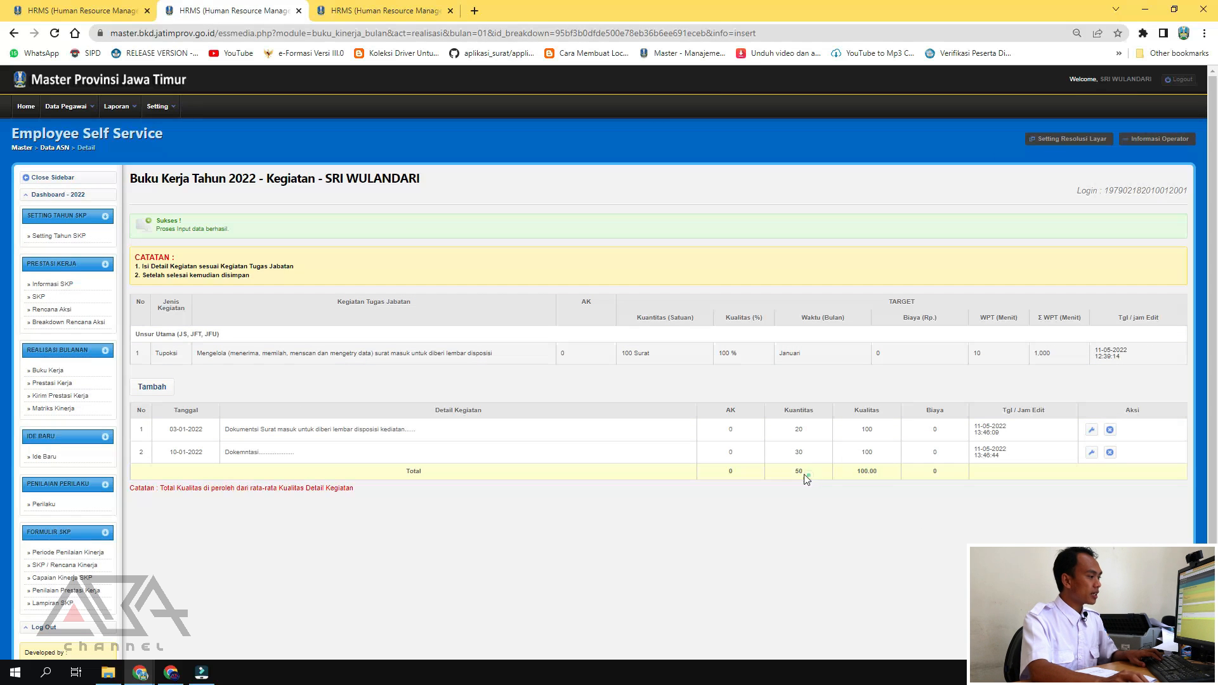
# Add a 25/01/2022 activity with details, quantity 50 and quality 100, and confirm the save.
pyautogui.click(166, 389)
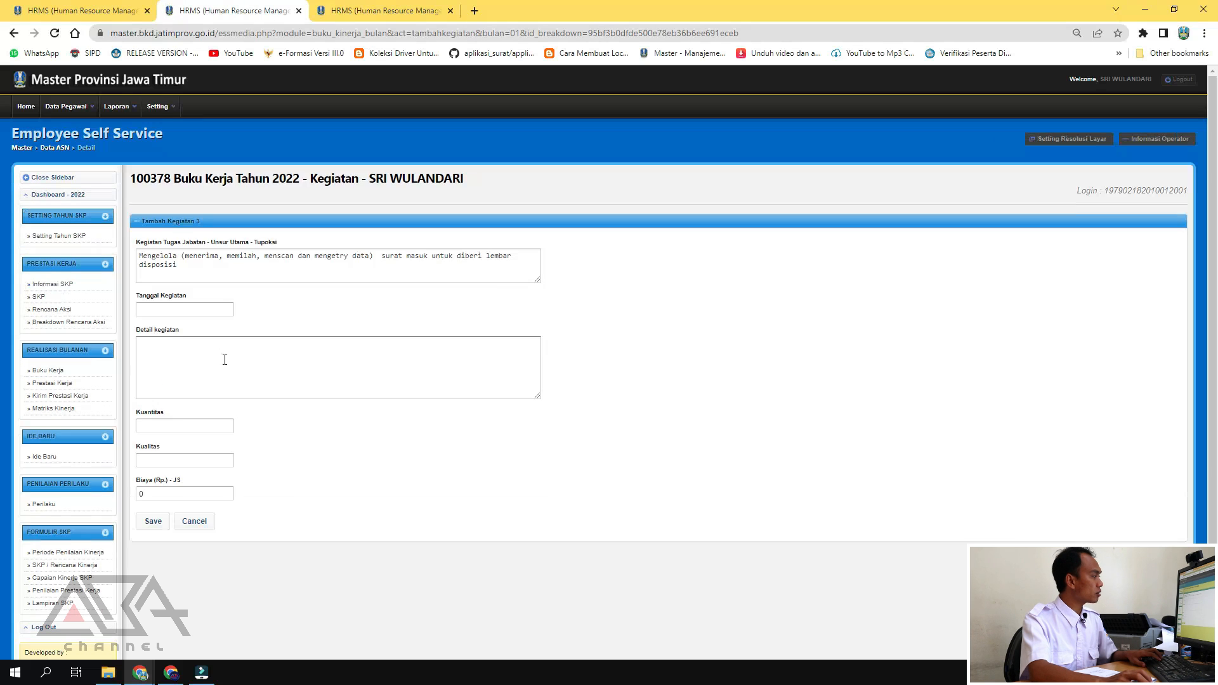
pyautogui.click(205, 310)
pyautogui.click(166, 327)
pyautogui.click(163, 335)
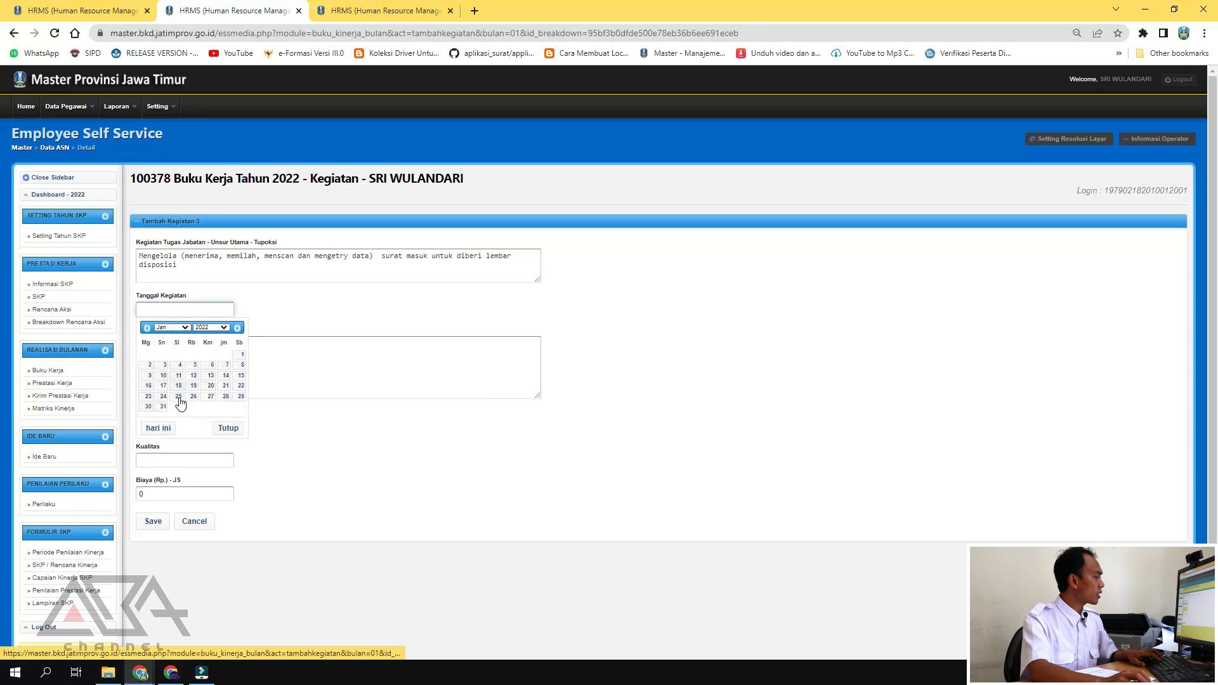
pyautogui.click(179, 398)
pyautogui.click(171, 366)
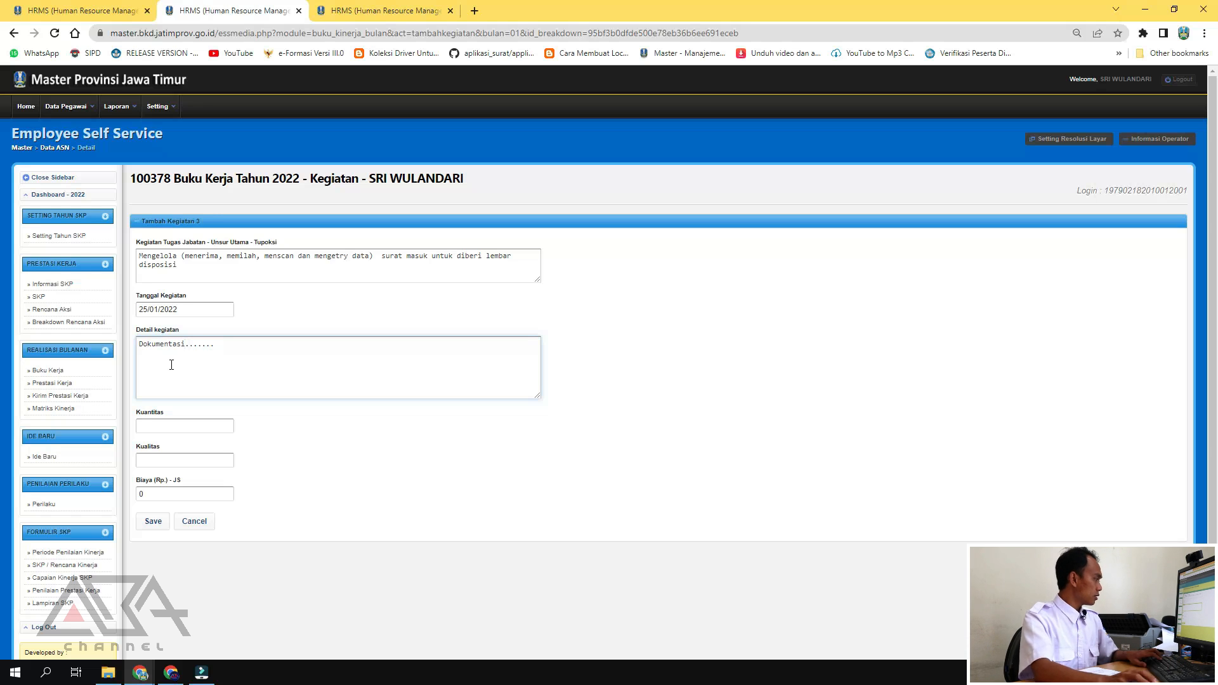
pyautogui.click(189, 424)
pyautogui.write('50')
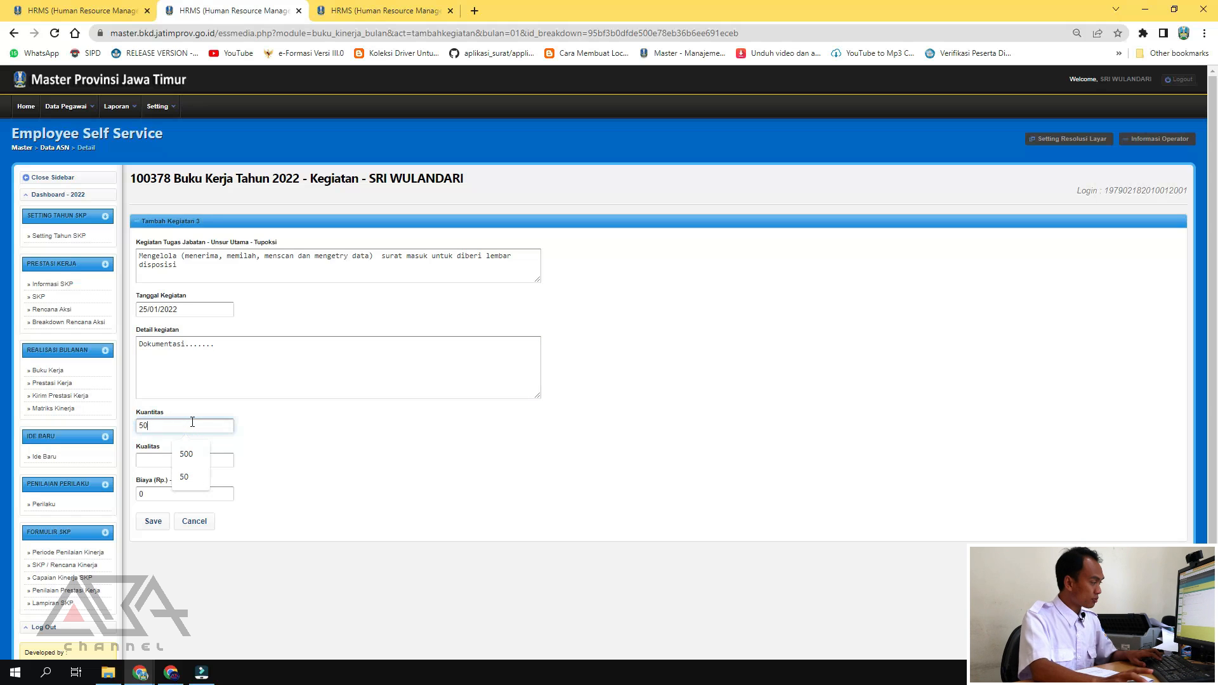
pyautogui.click(169, 458)
pyautogui.write('100')
pyautogui.click(152, 521)
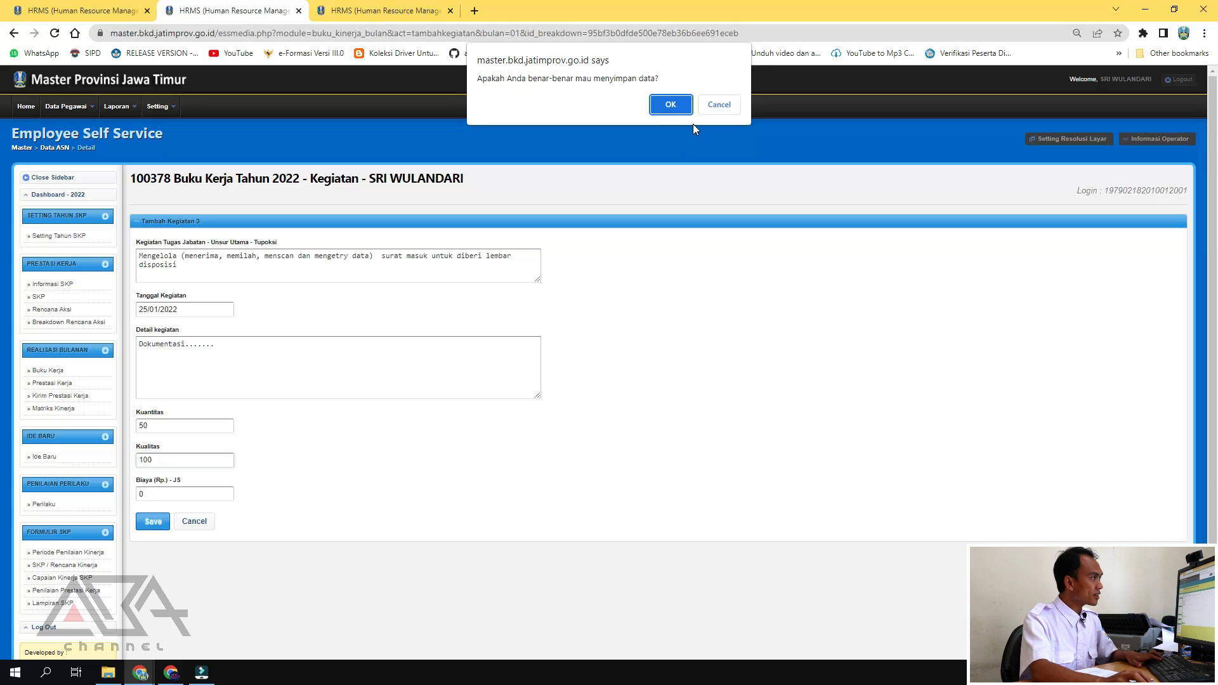
pyautogui.click(670, 104)
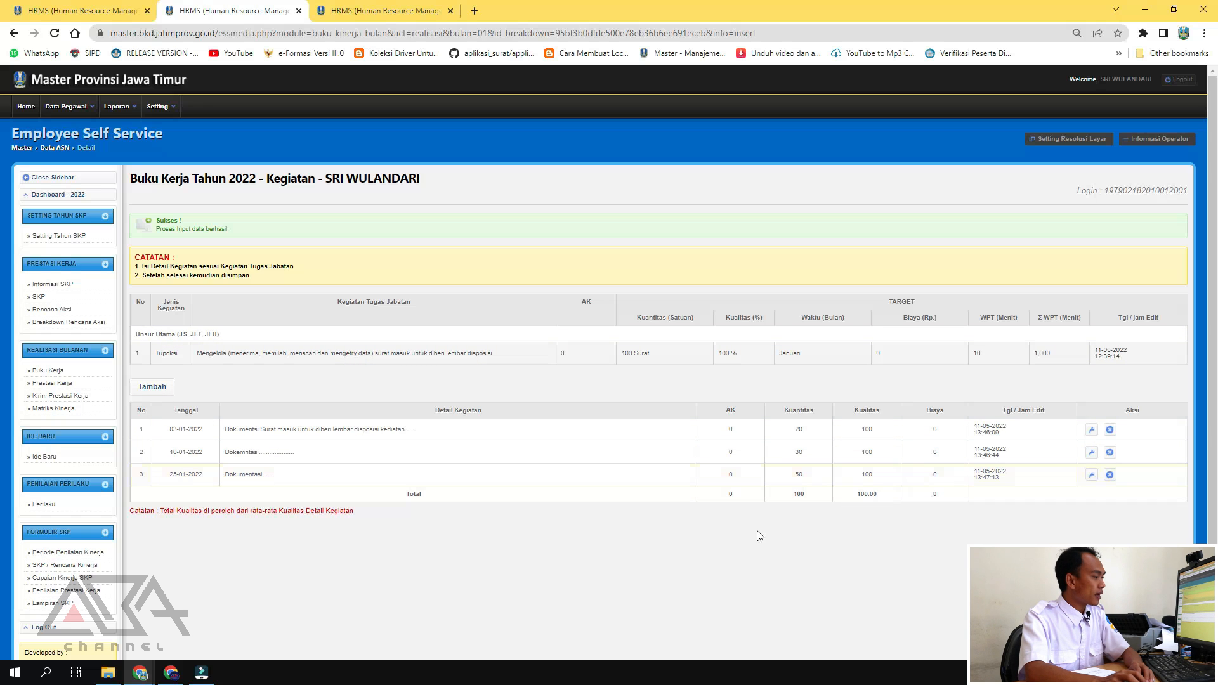
pyautogui.click(805, 495)
pyautogui.moveTo(660, 354); pyautogui.dragTo(562, 337)
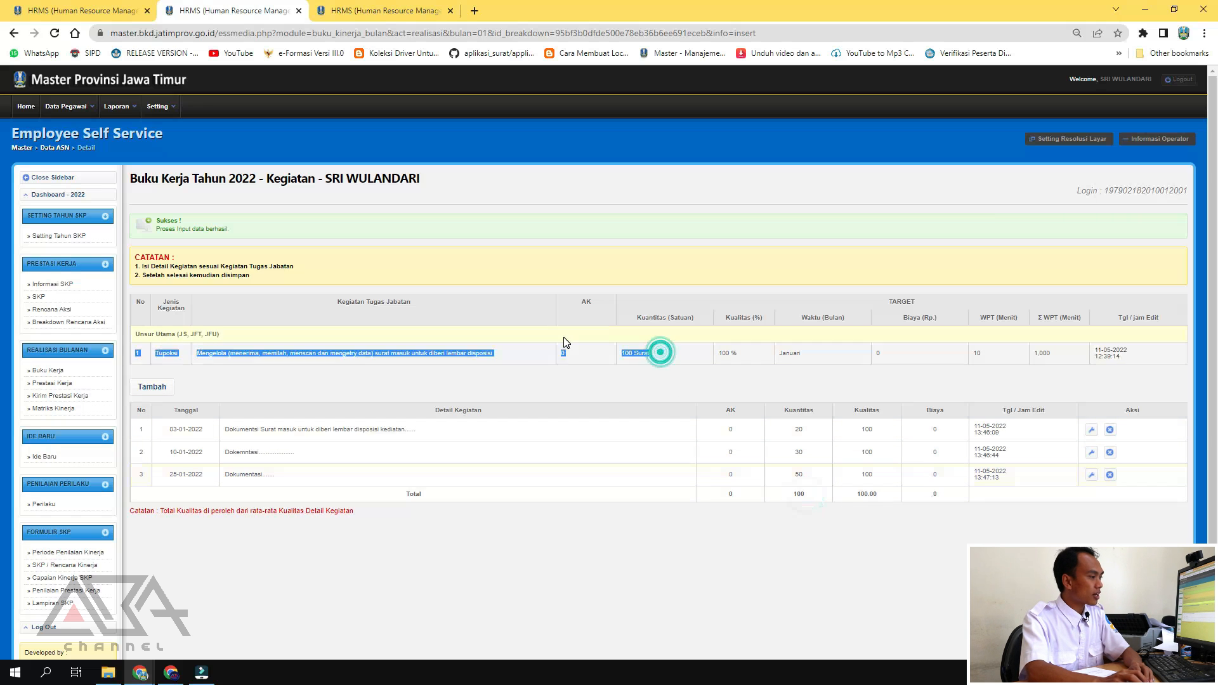
pyautogui.click(650, 554)
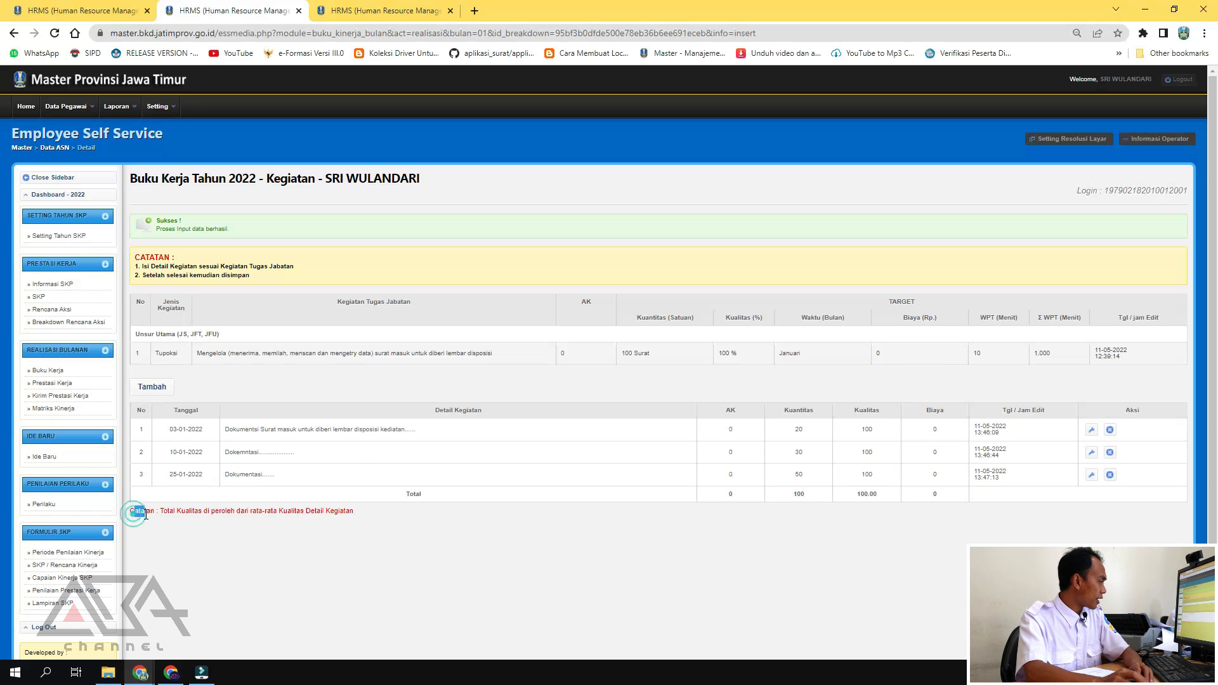
pyautogui.moveTo(367, 512); pyautogui.dragTo(175, 524)
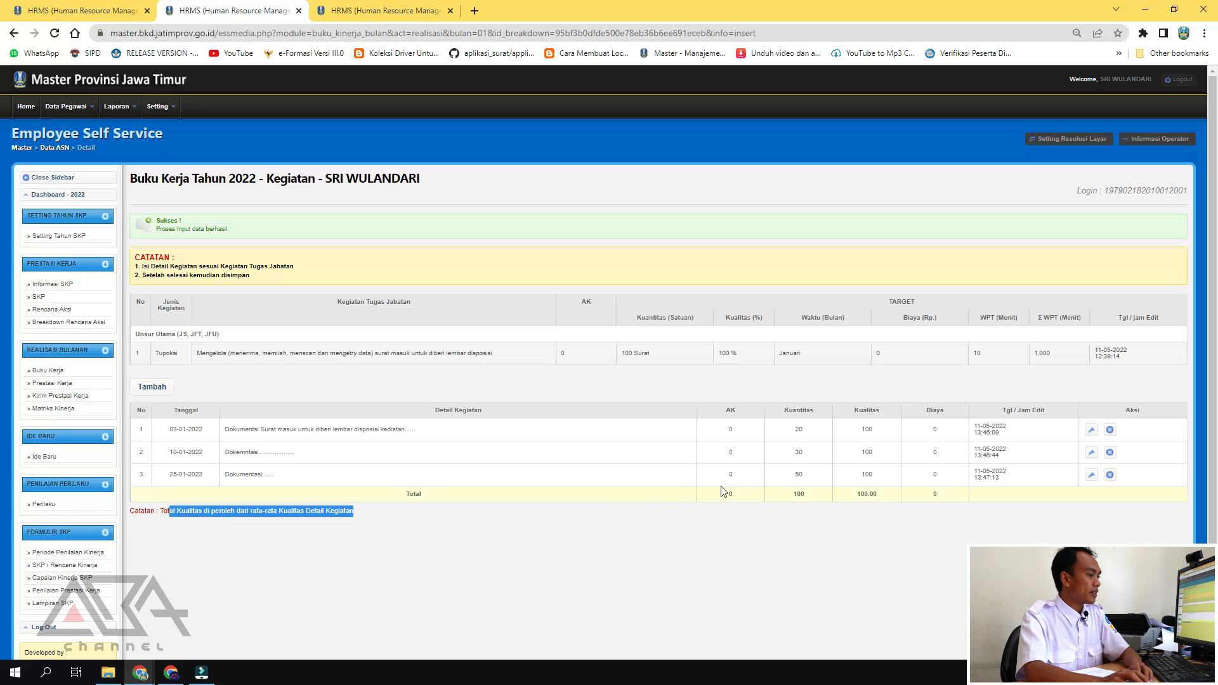
pyautogui.moveTo(772, 497); pyautogui.dragTo(863, 496)
pyautogui.moveTo(653, 354); pyautogui.dragTo(614, 354)
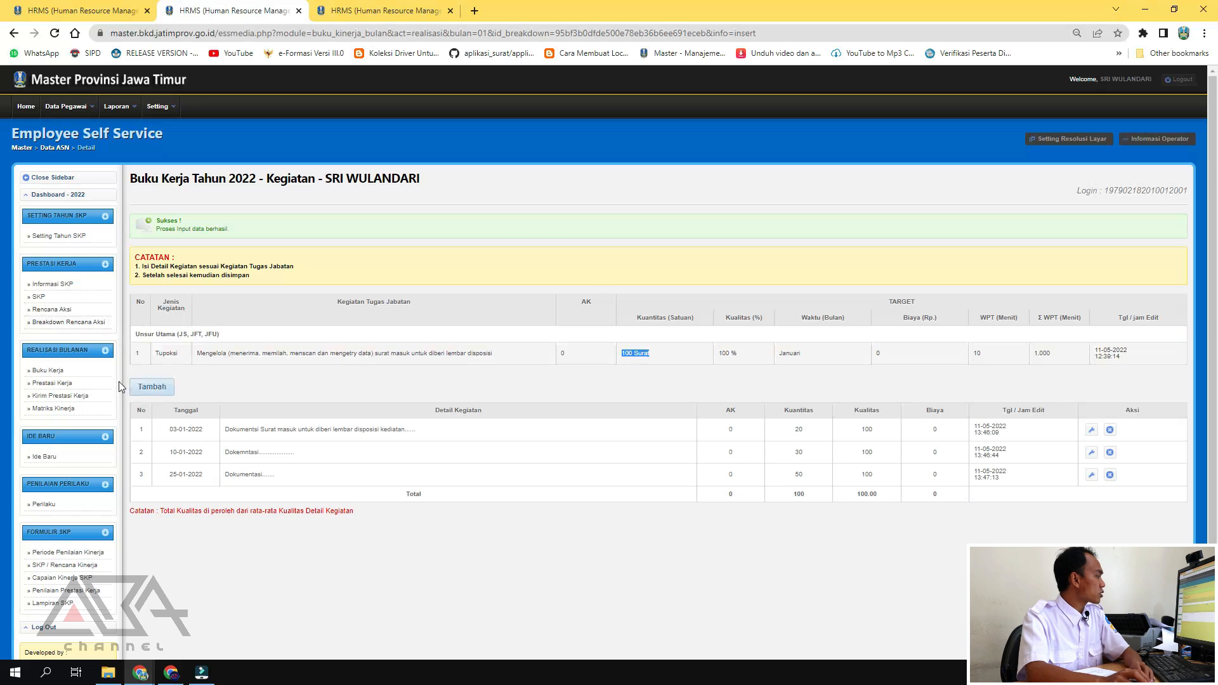
pyautogui.click(71, 371)
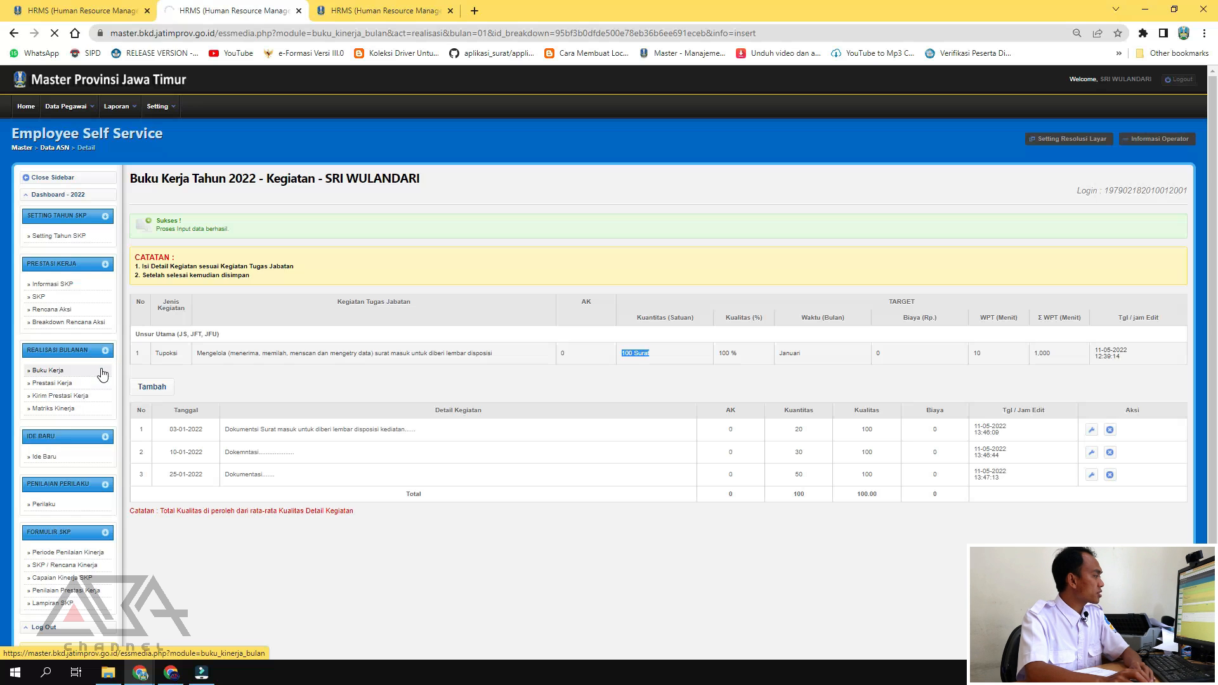
# Filter Buku Kerja to 01 - Januari and open row 2's archiving task realisation page (10 Laporan).
pyautogui.click(132, 355)
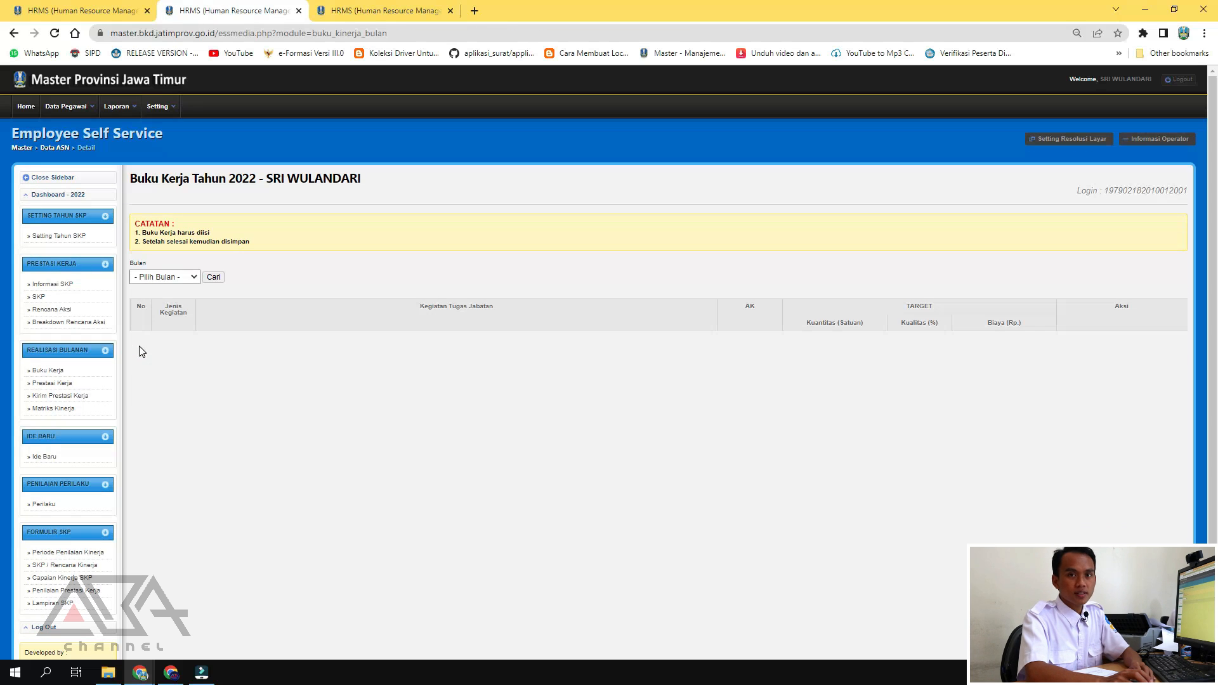
pyautogui.click(181, 279)
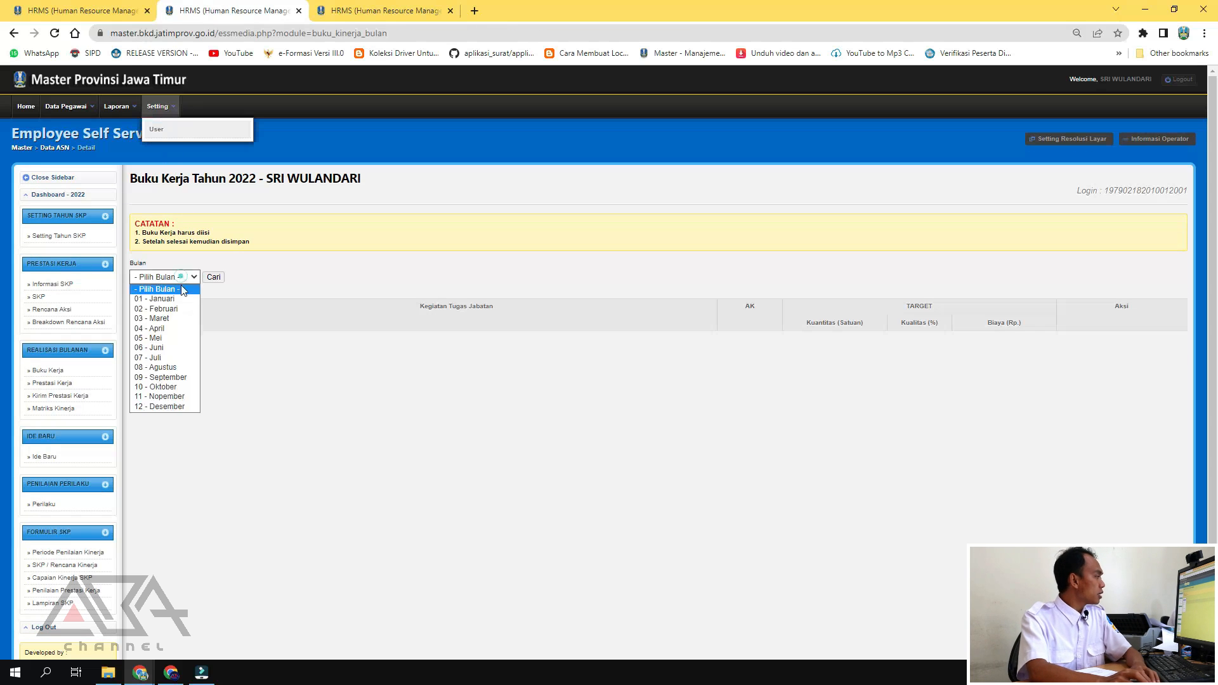
pyautogui.click(174, 293)
pyautogui.click(222, 278)
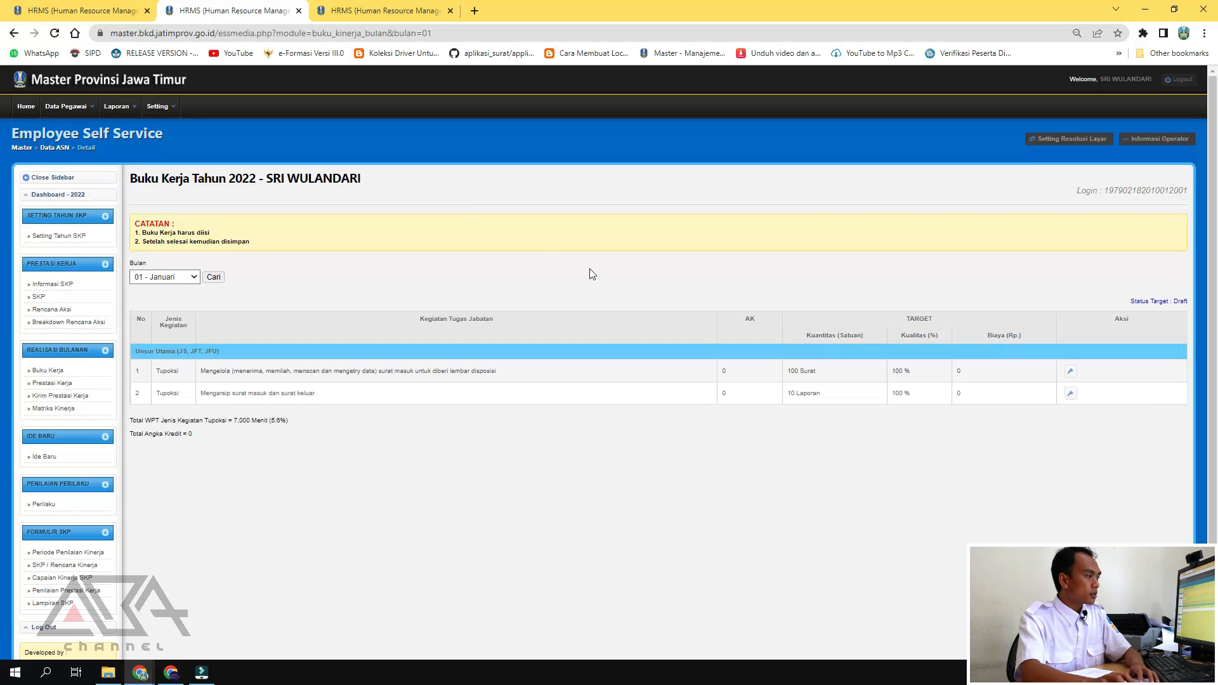
pyautogui.click(1071, 394)
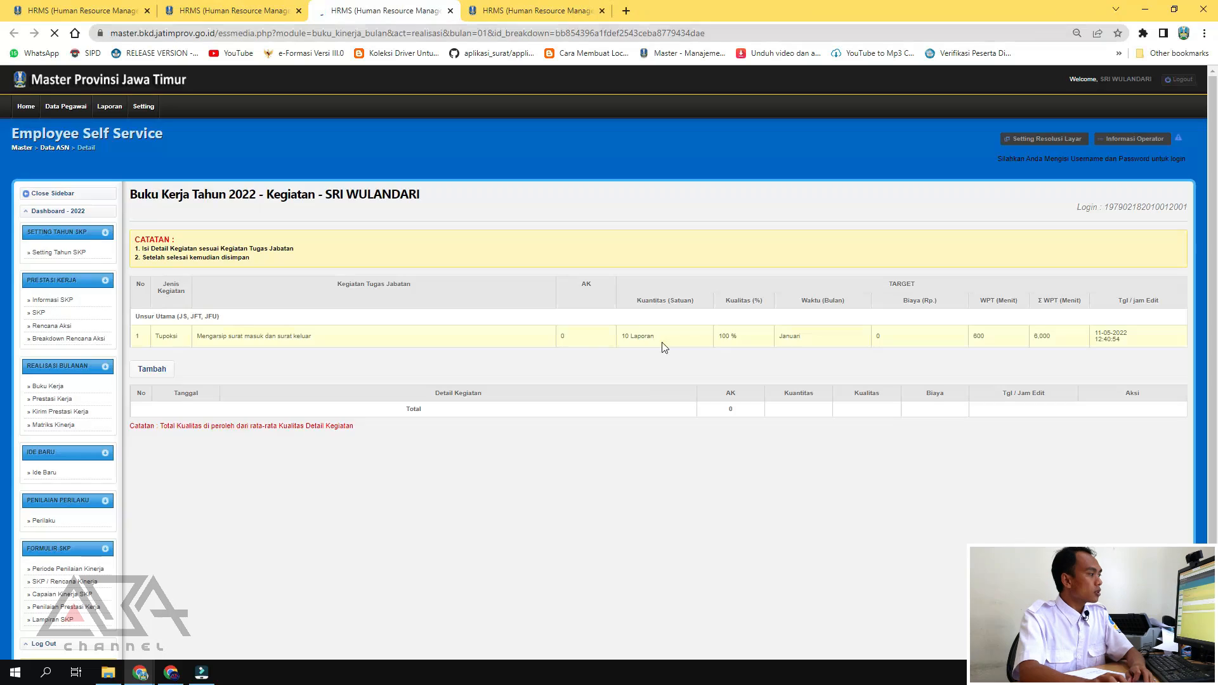
pyautogui.moveTo(660, 345); pyautogui.dragTo(206, 324)
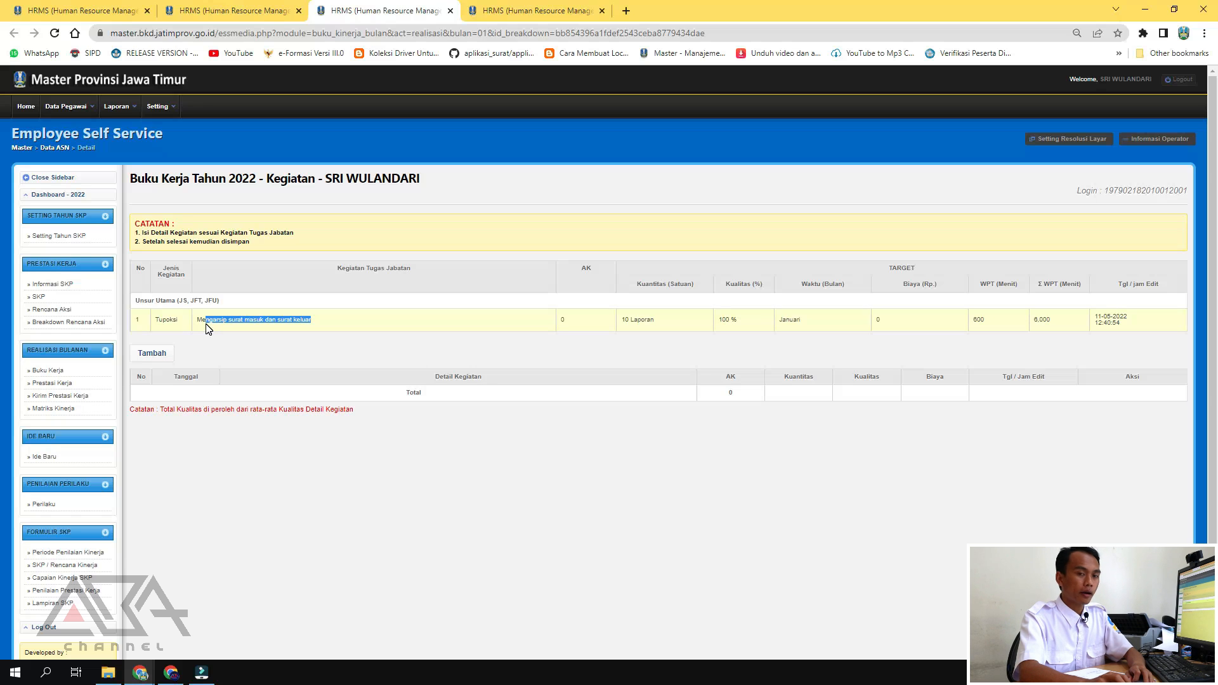
# Save a 05/01/2022 archiving activity with quantity 10 and quality 100.
pyautogui.click(159, 358)
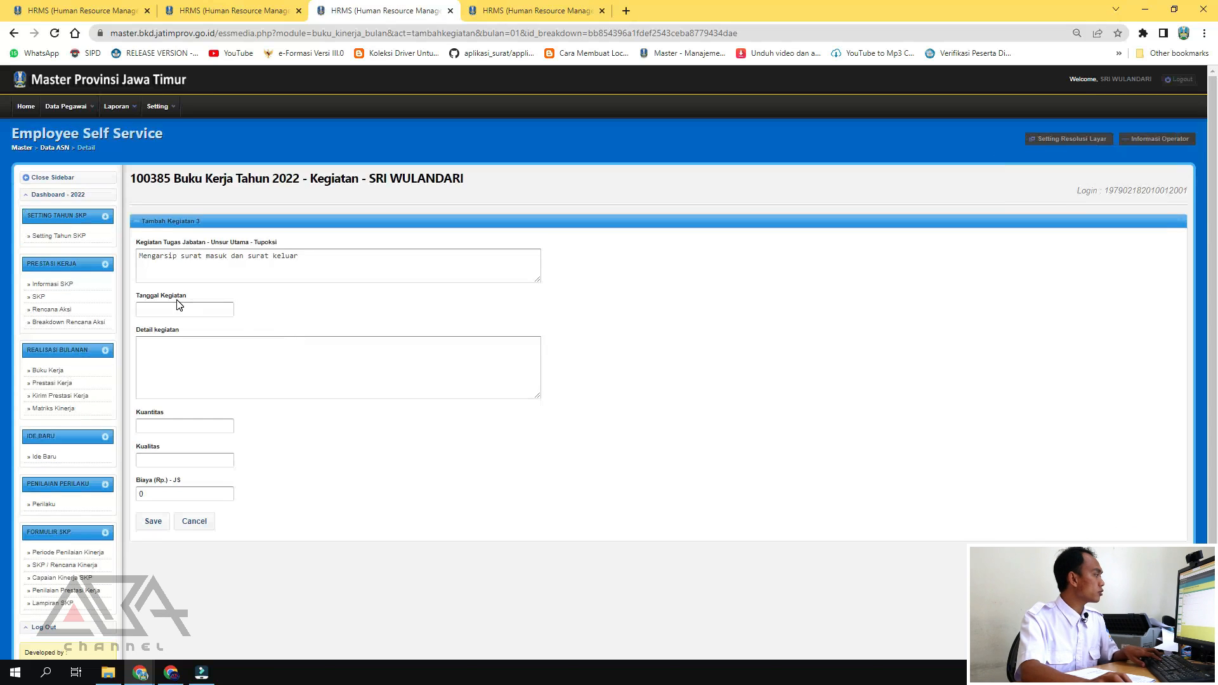
pyautogui.click(178, 309)
pyautogui.click(164, 328)
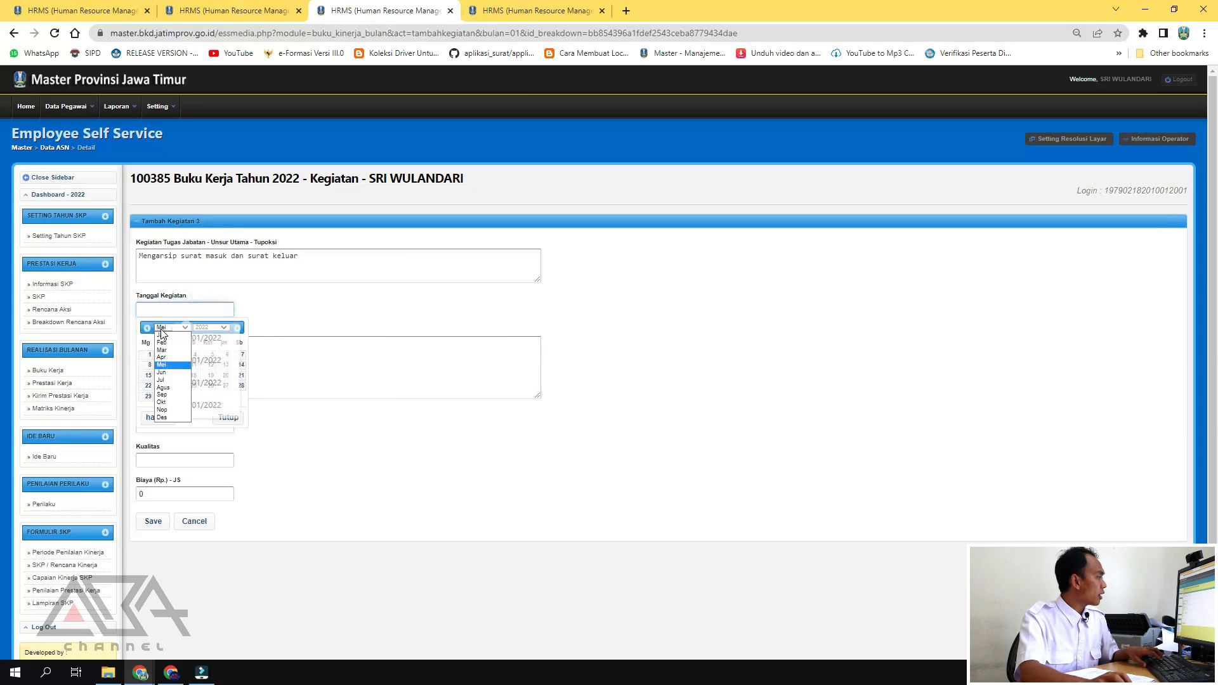
pyautogui.click(162, 335)
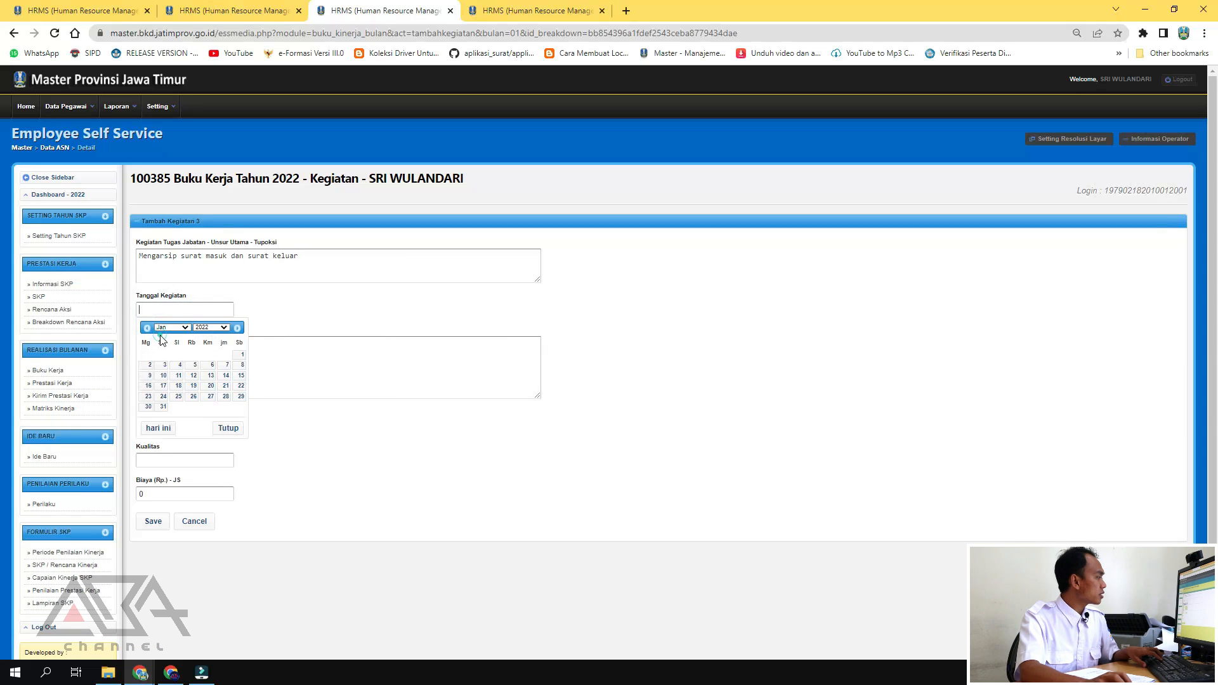
pyautogui.click(192, 366)
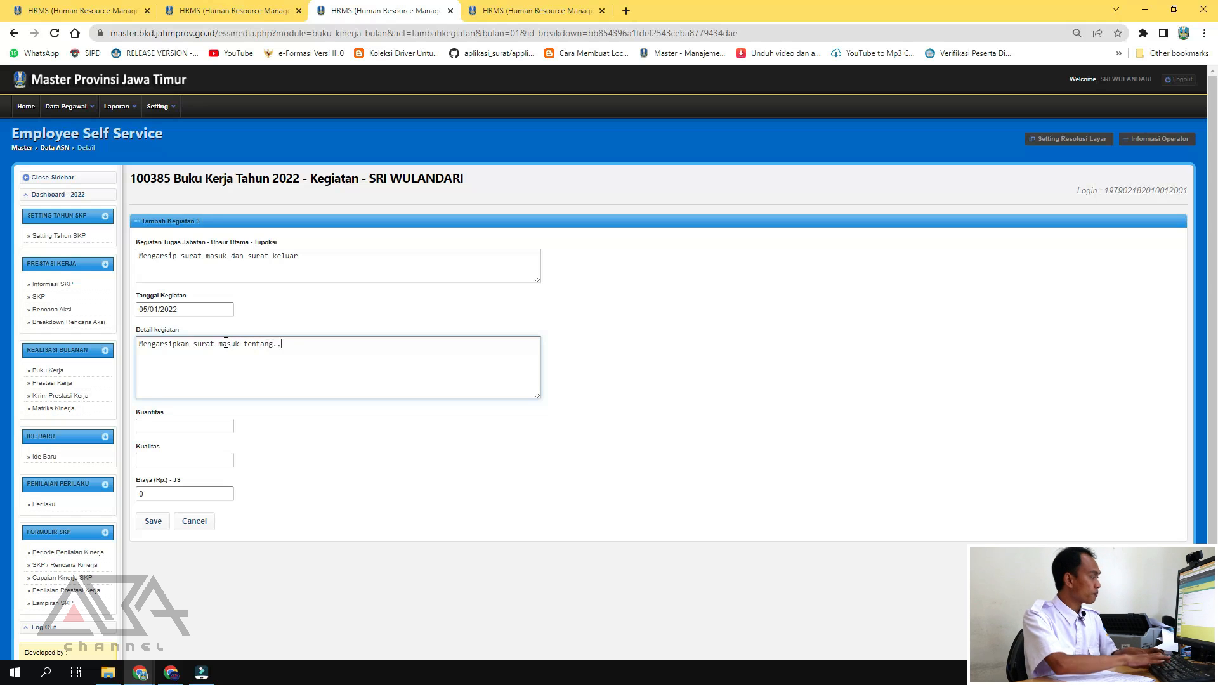
pyautogui.click(231, 425)
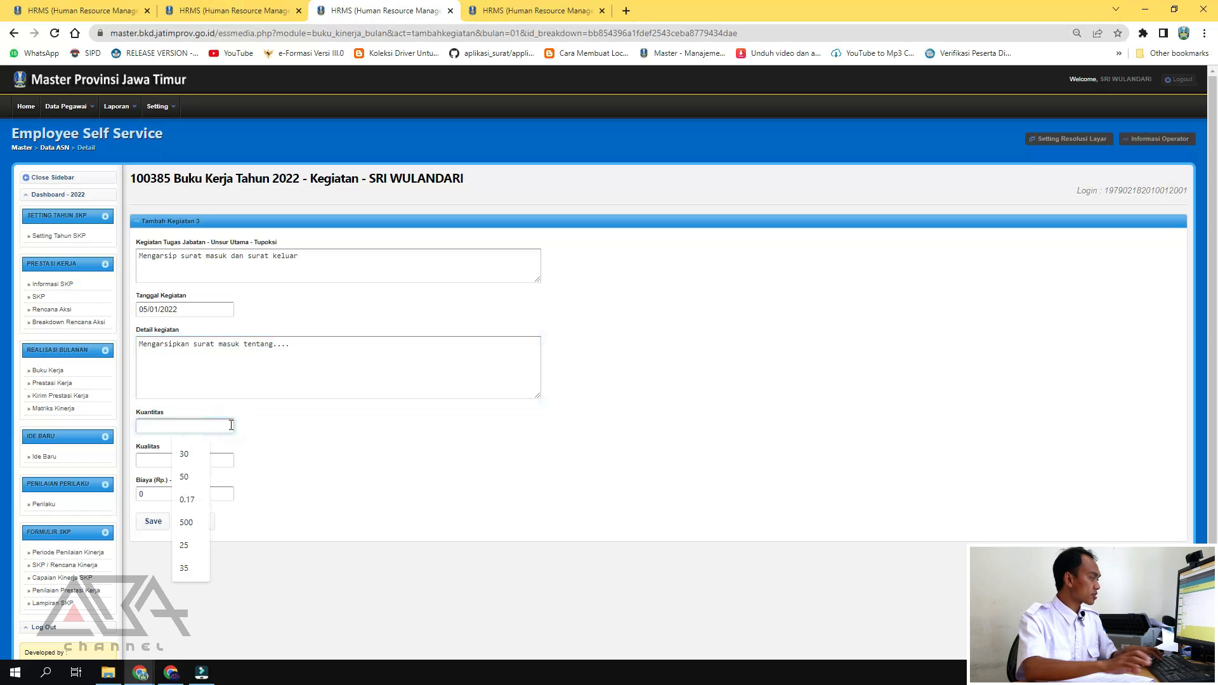
pyautogui.write('10')
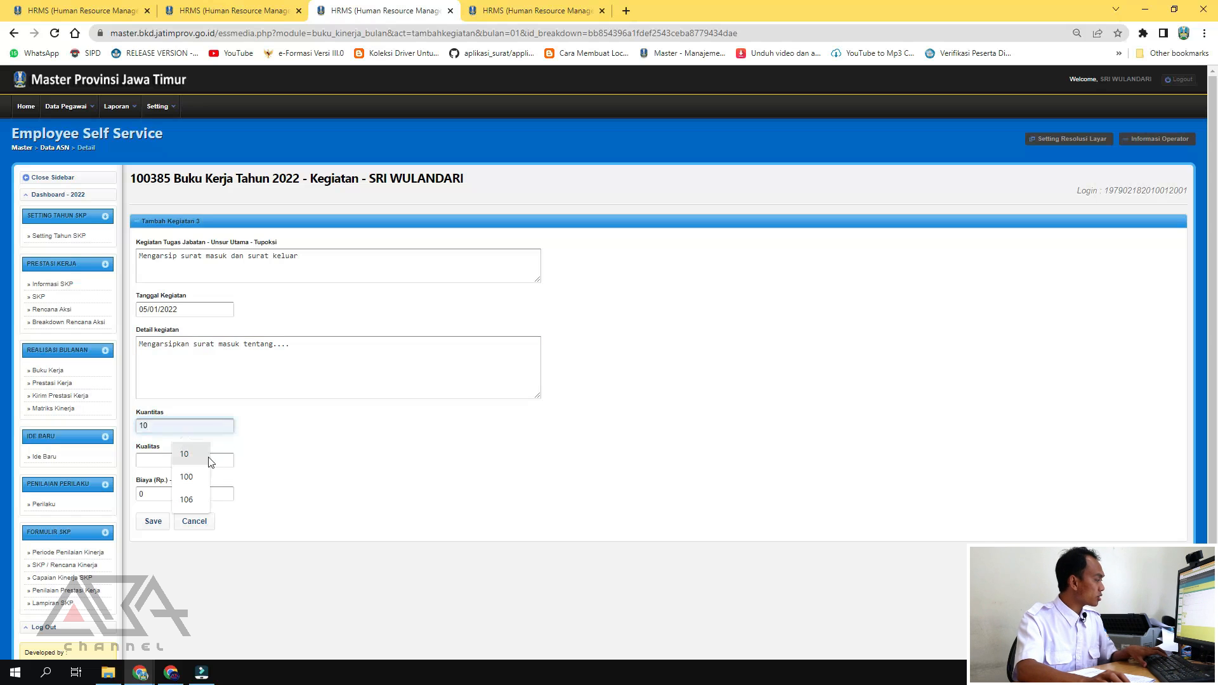
pyautogui.click(222, 461)
pyautogui.click(185, 487)
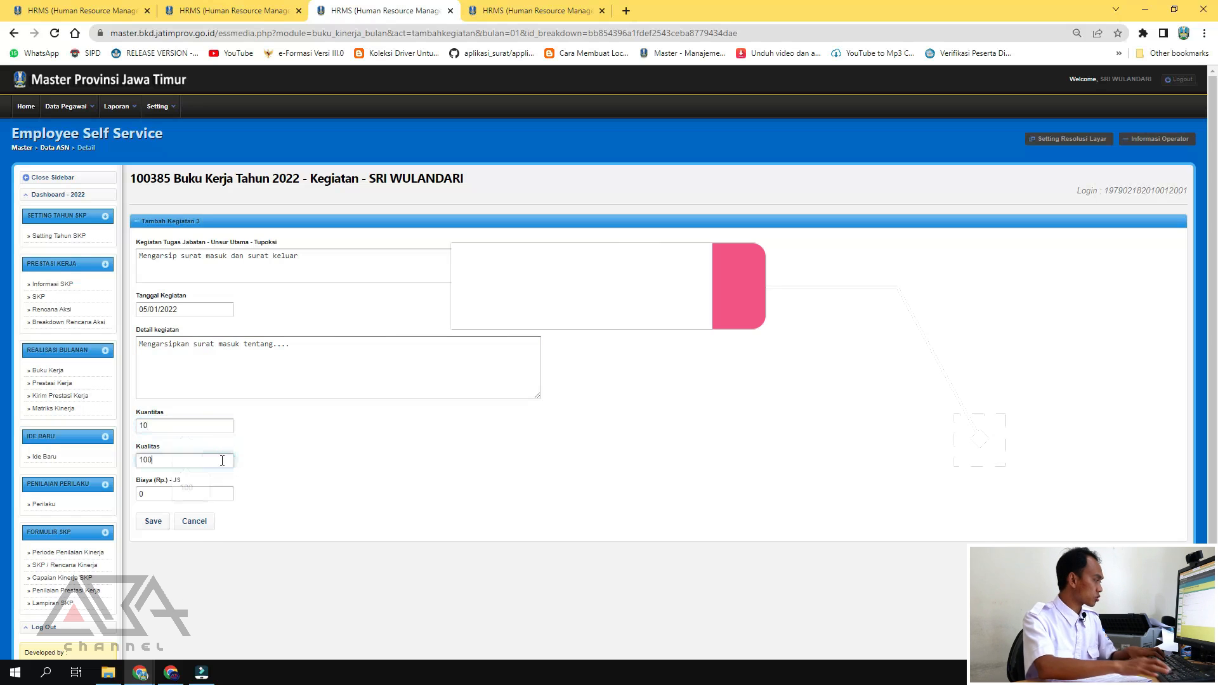
pyautogui.click(147, 524)
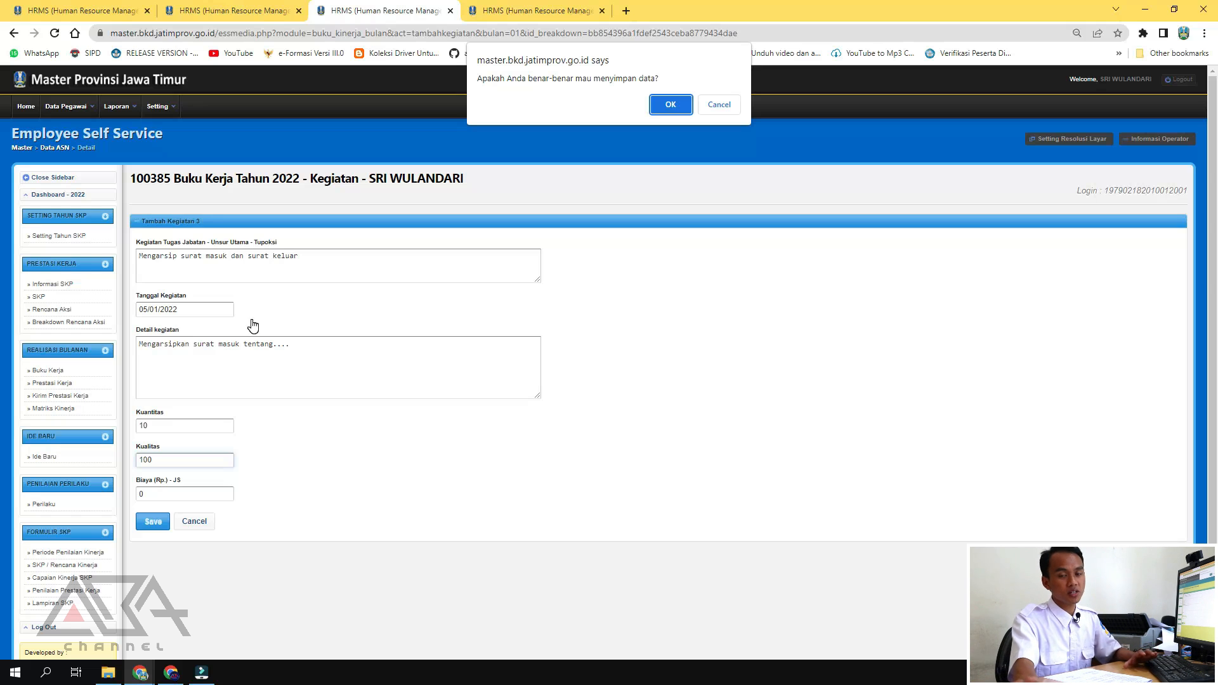
pyautogui.click(198, 308)
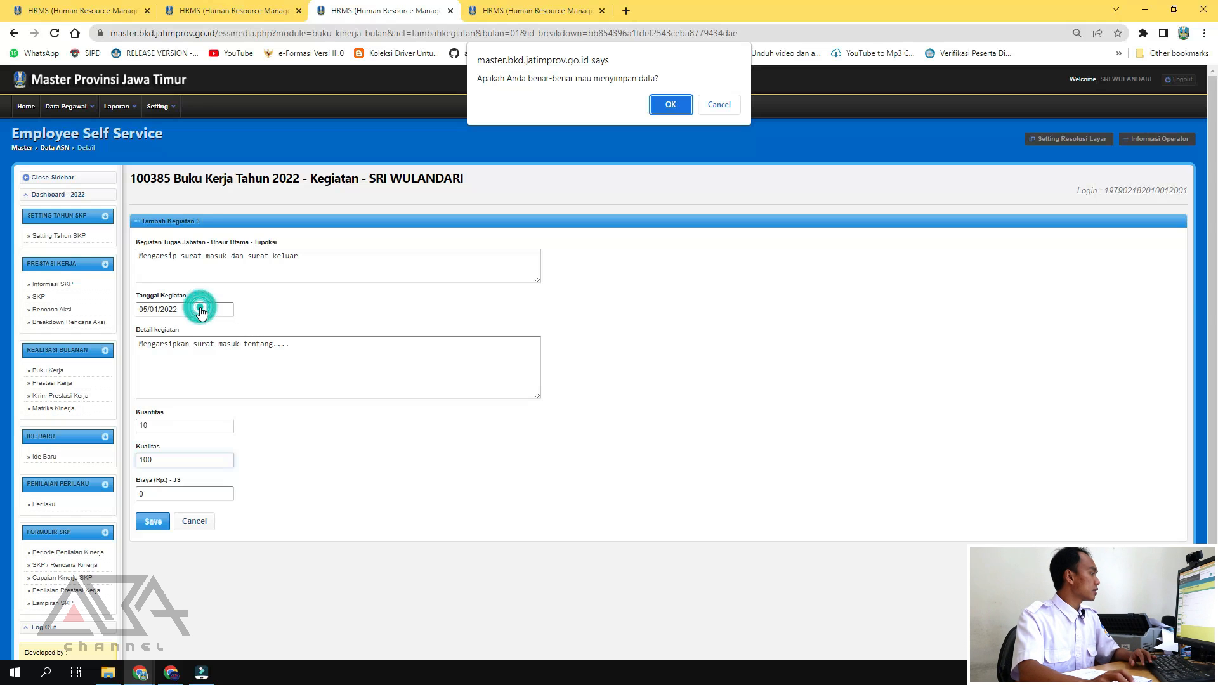
pyautogui.click(671, 104)
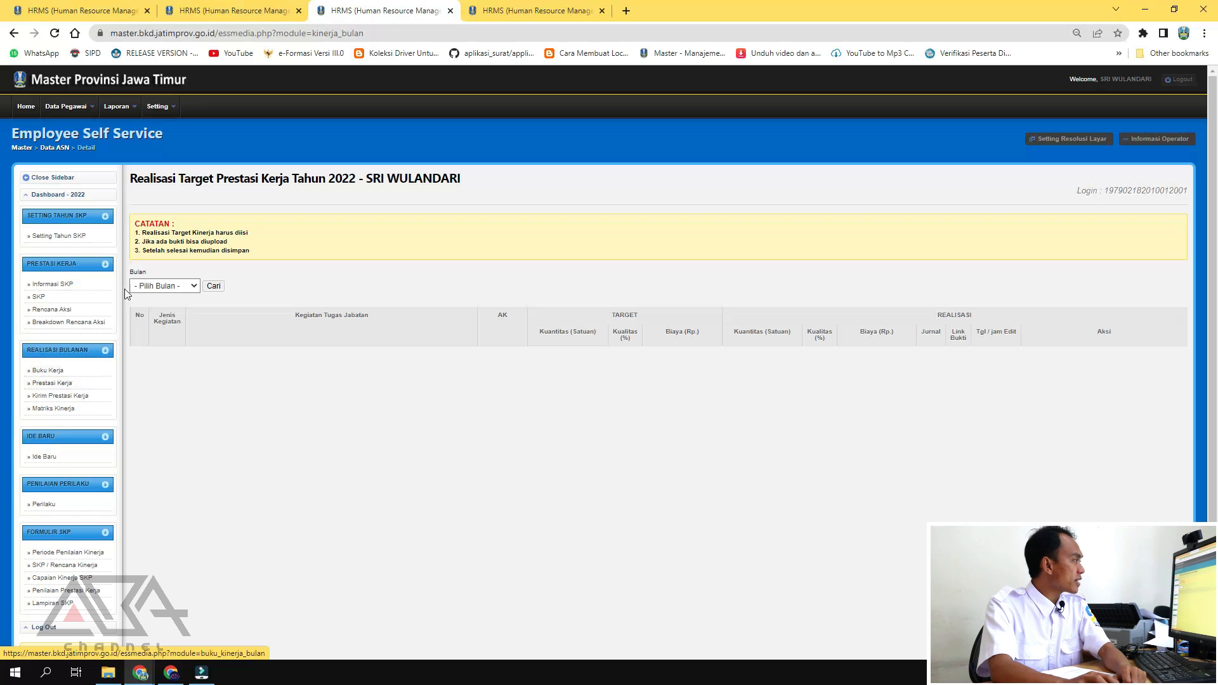
# List 01 - Januari realisation entries and open row 1's Jurnal report.
pyautogui.click(151, 285)
pyautogui.click(155, 307)
pyautogui.click(212, 286)
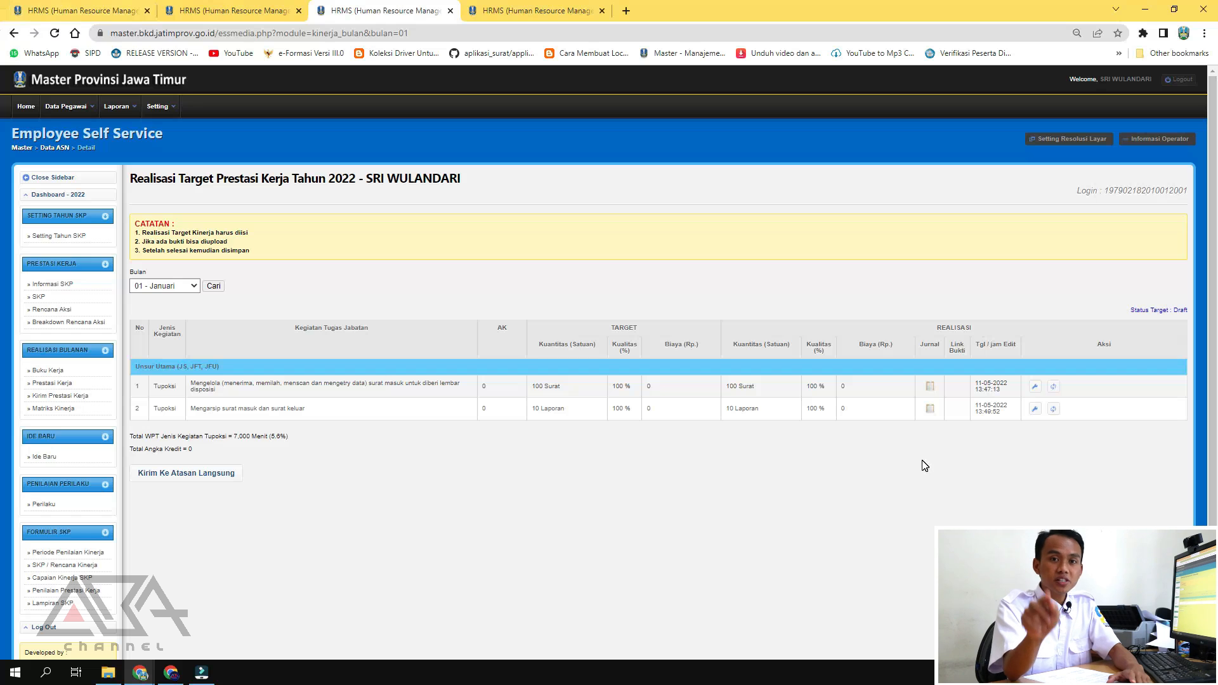
pyautogui.click(930, 387)
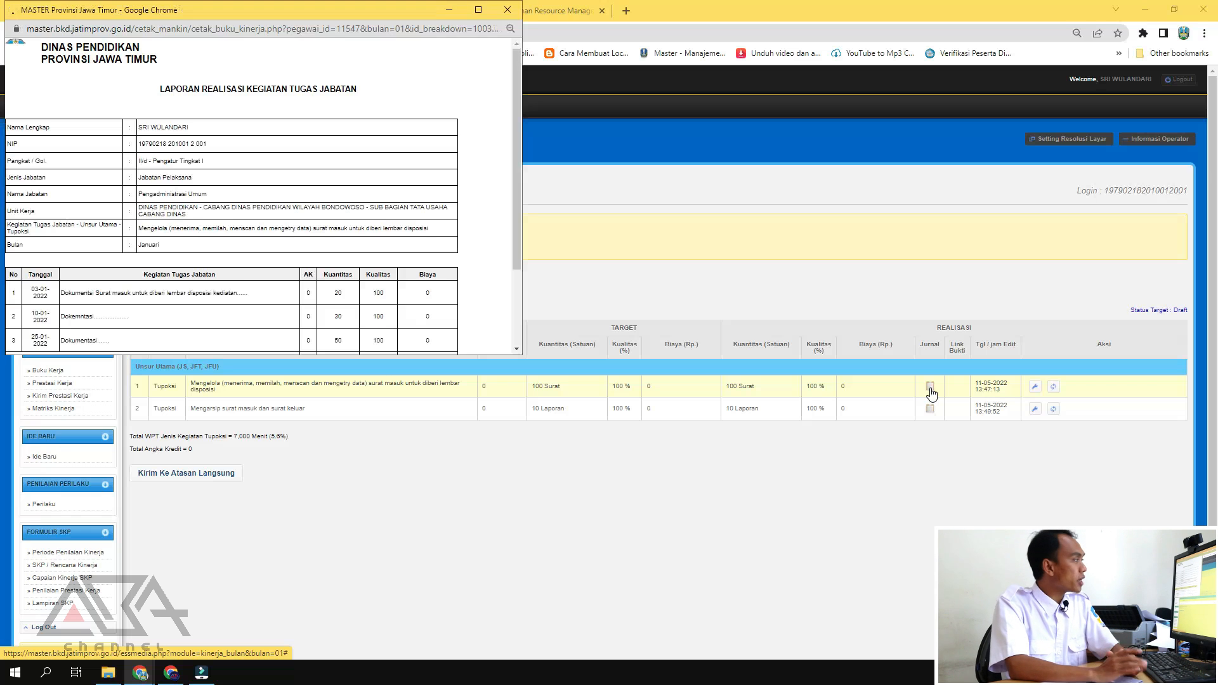
# Scroll through the January journal report and enlarge its window.
pyautogui.scroll(-1, 156, 244)
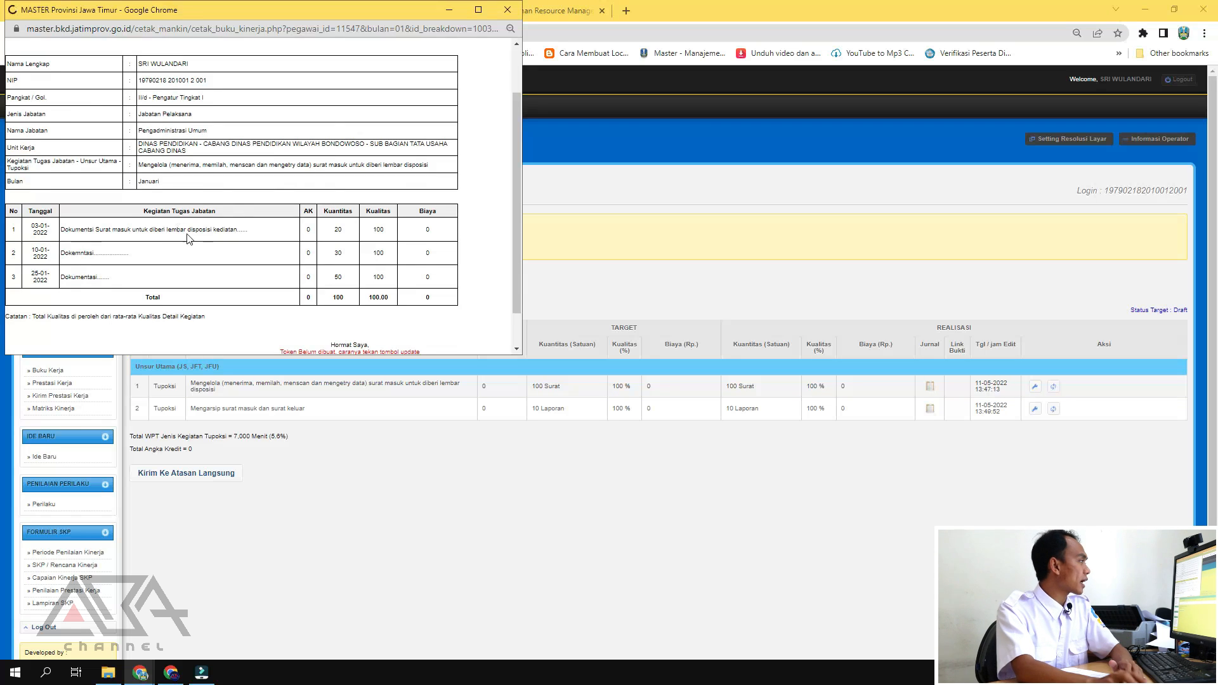
pyautogui.scroll(-1, 406, 70)
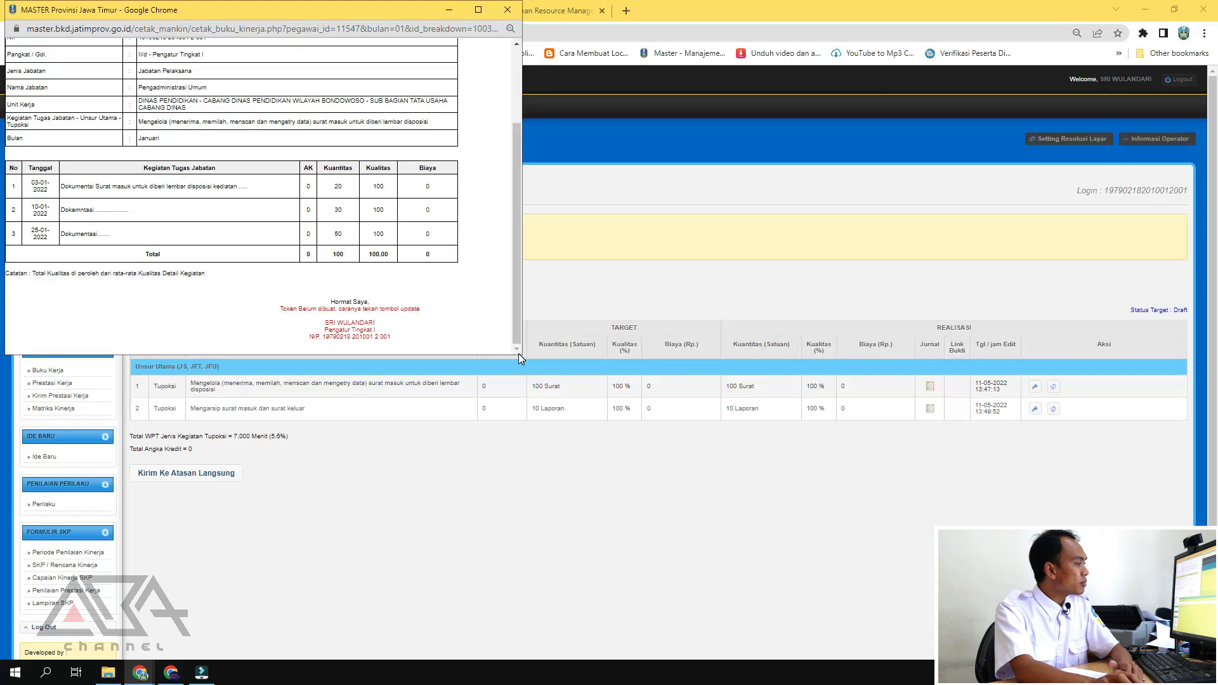
pyautogui.moveTo(520, 355); pyautogui.dragTo(1021, 512)
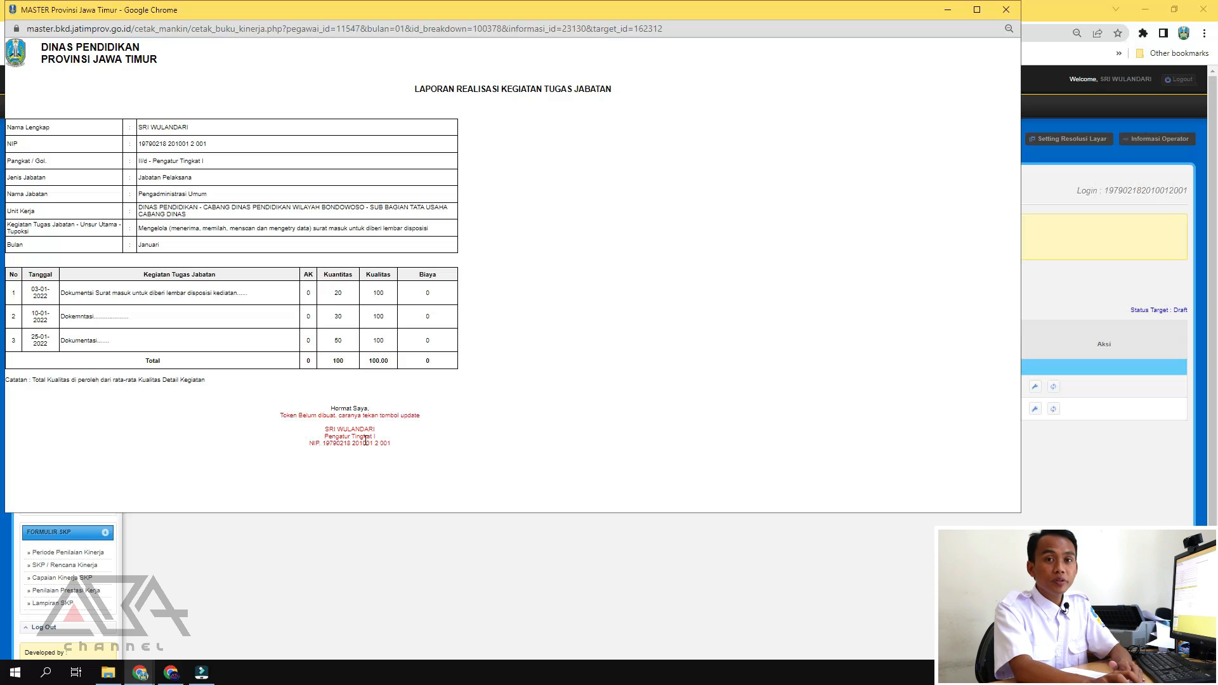
# Highlight the red 'Token Belum dibuat' warning in the signature block, then close the report.
pyautogui.moveTo(432, 417)
pyautogui.mouseDown()
pyautogui.moveTo(299, 418)
pyautogui.moveTo(410, 416)
pyautogui.mouseUp()
pyautogui.click(289, 417)
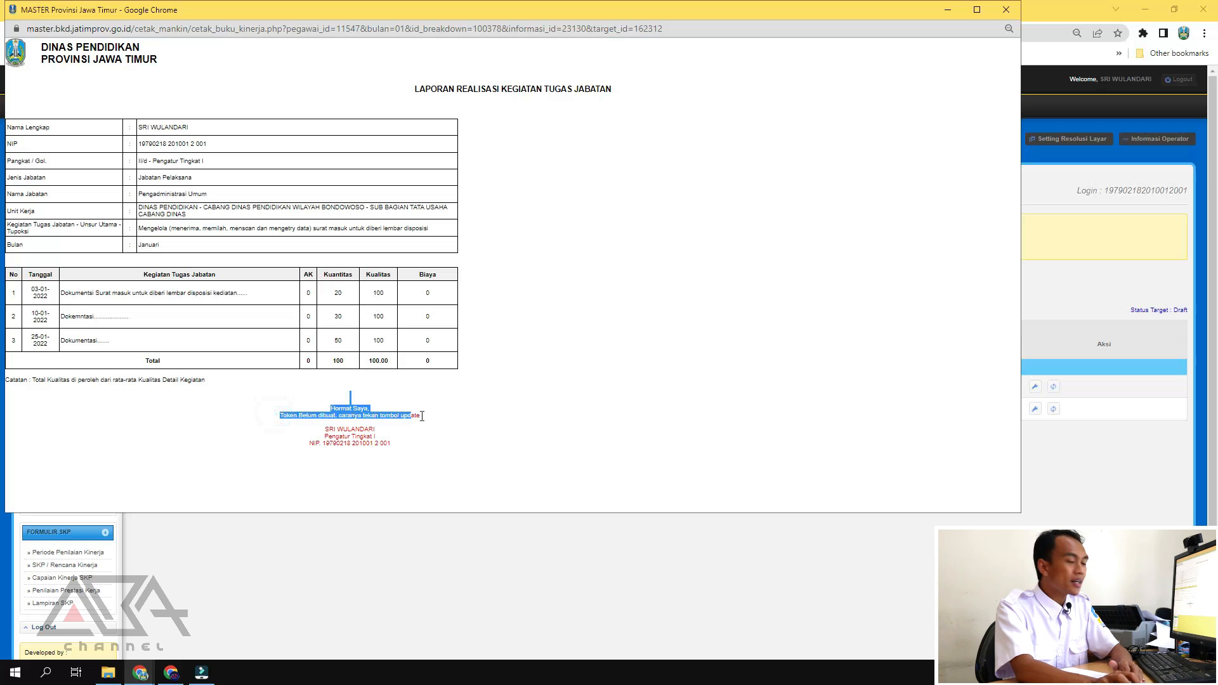
pyautogui.click(461, 436)
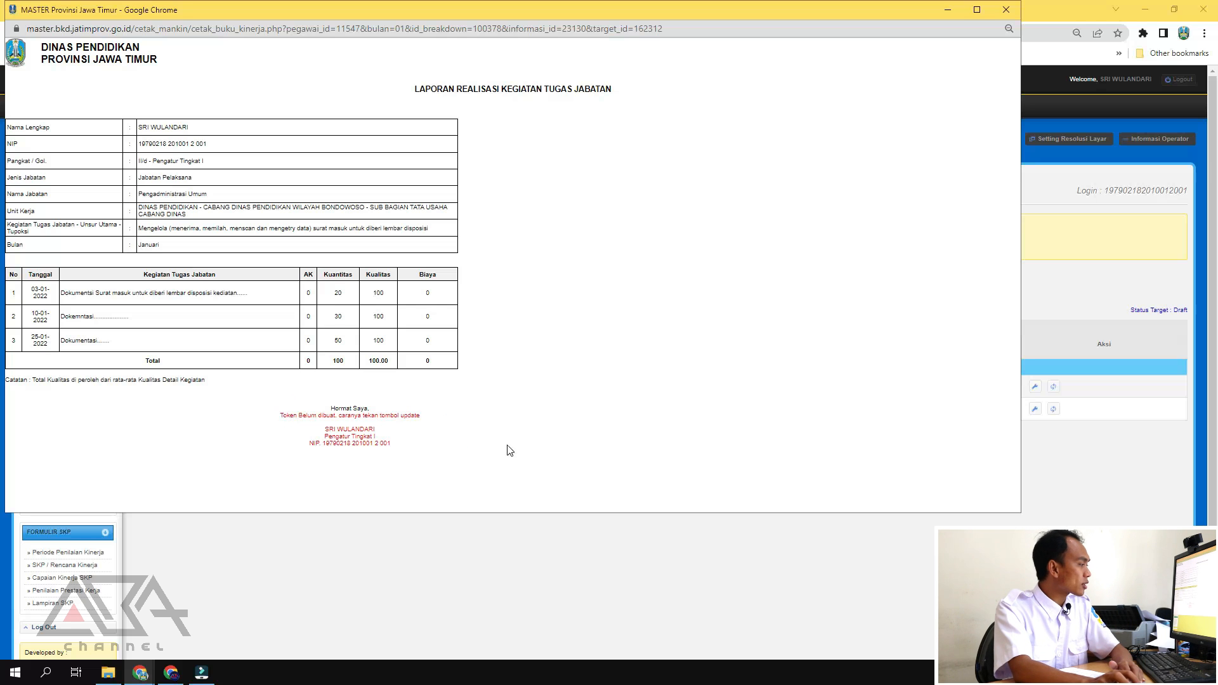
pyautogui.tripleClick(426, 414)
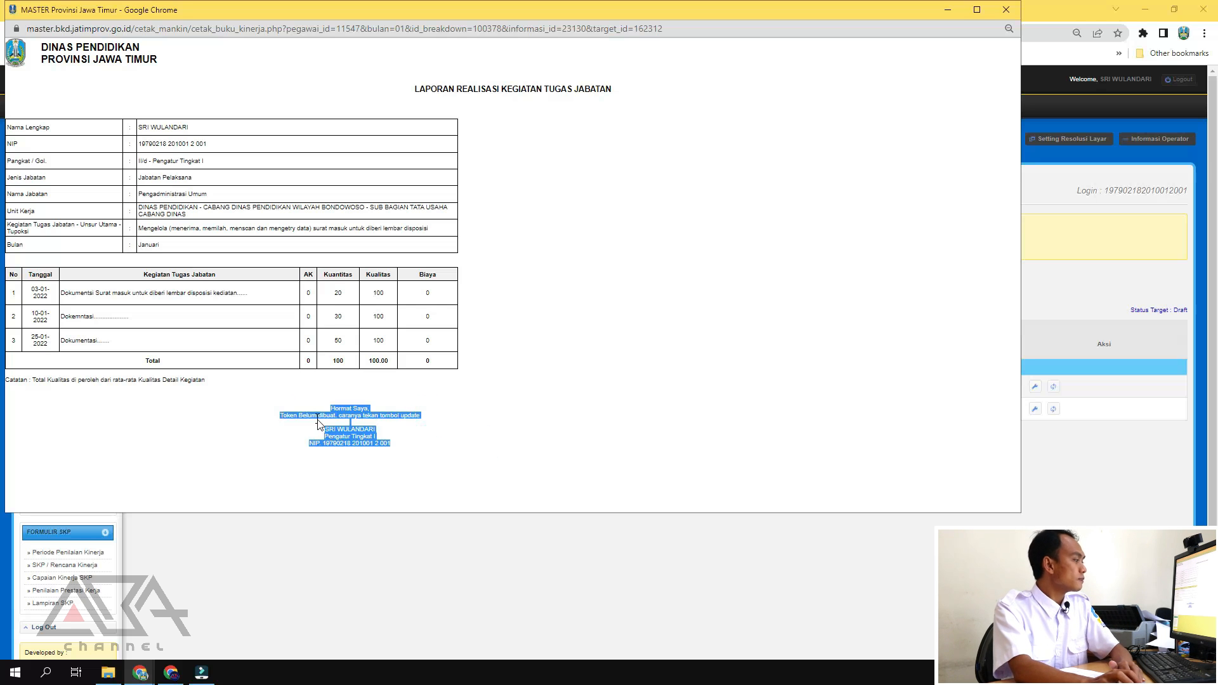
pyautogui.click(317, 420)
pyautogui.moveTo(280, 416); pyautogui.dragTo(421, 417)
pyautogui.click(429, 438)
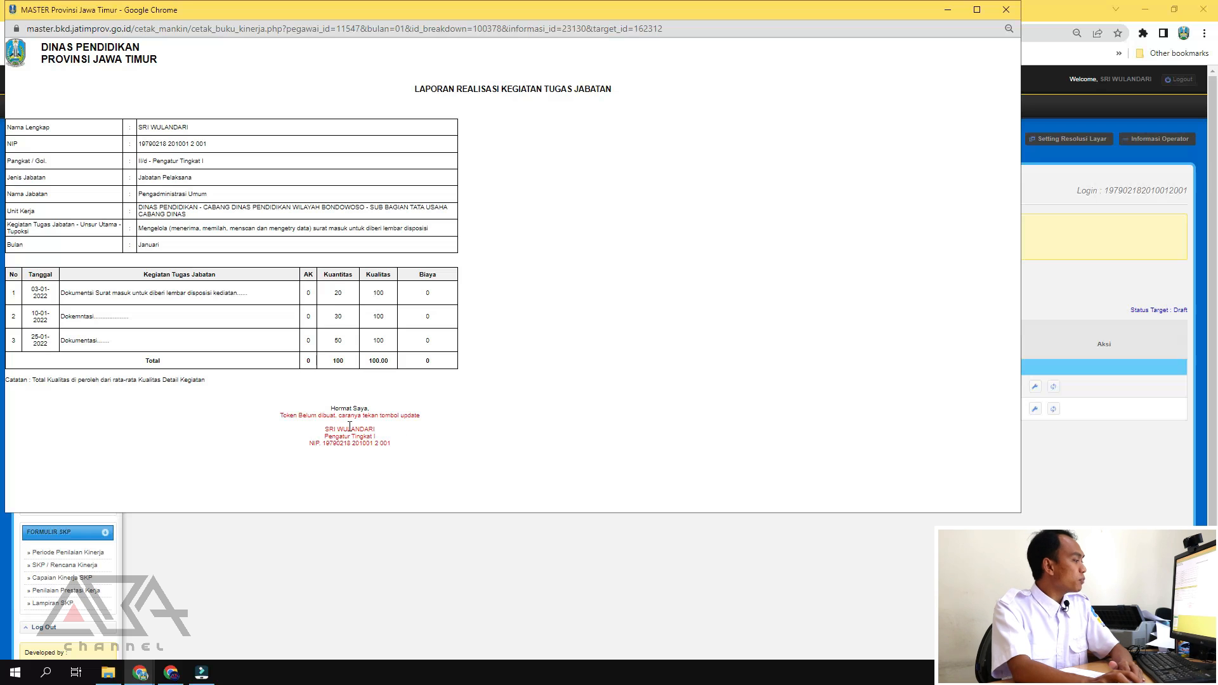
pyautogui.moveTo(339, 415); pyautogui.dragTo(489, 438)
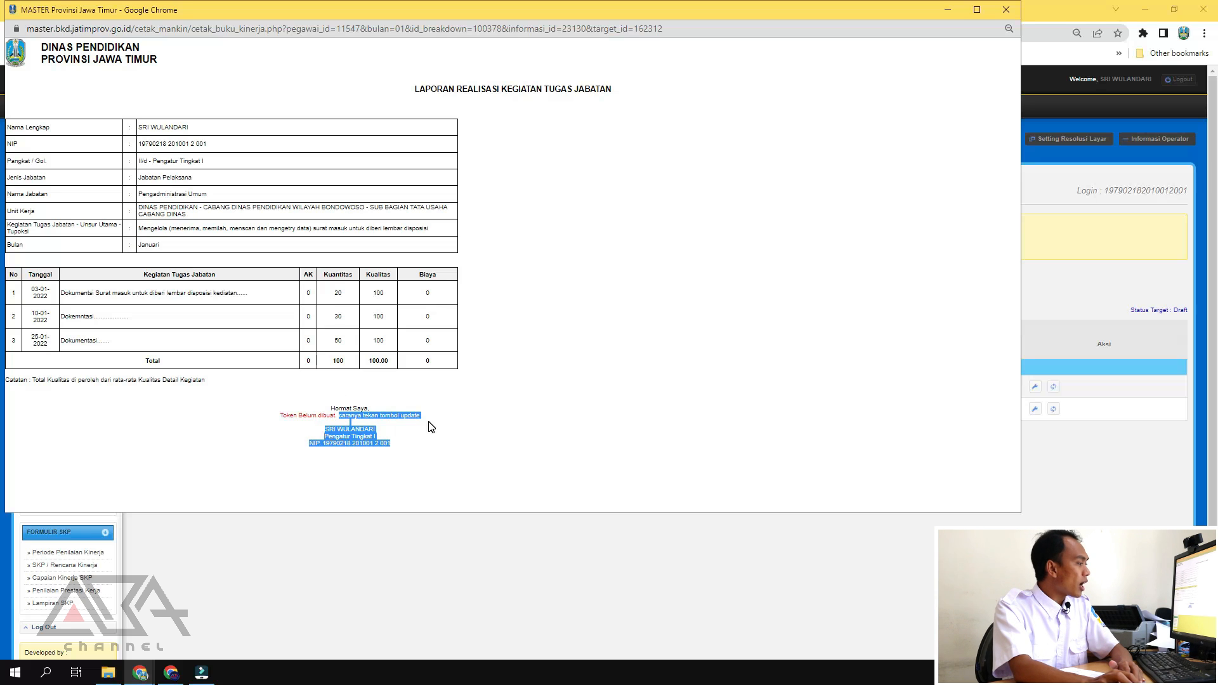
pyautogui.click(429, 437)
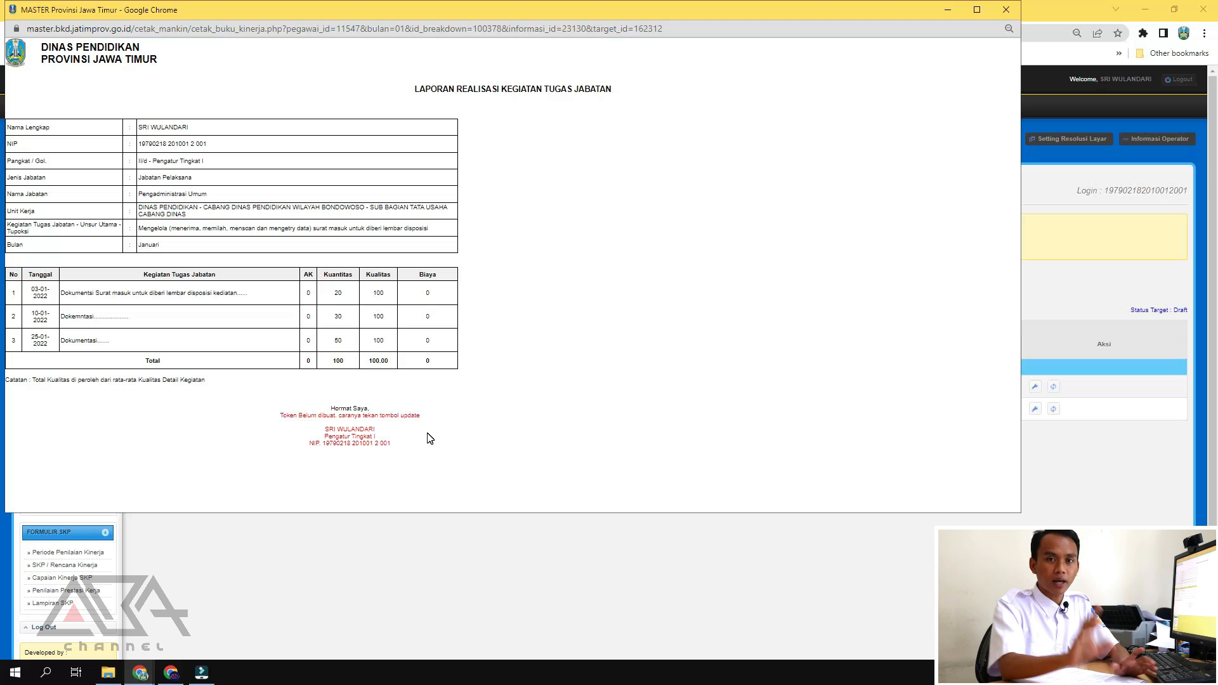
pyautogui.hotkey('ctrl', 'w')
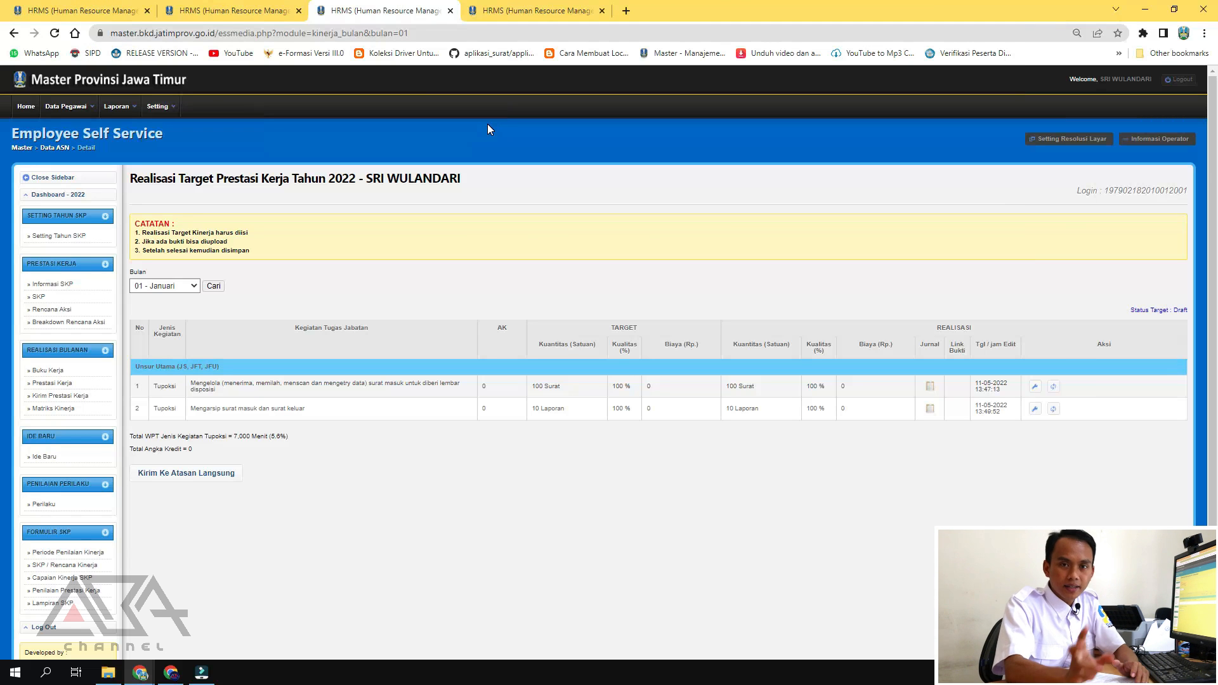
# Update the account under Setting > User with the password left blank, then return to Buku Kerja.
pyautogui.click(157, 106)
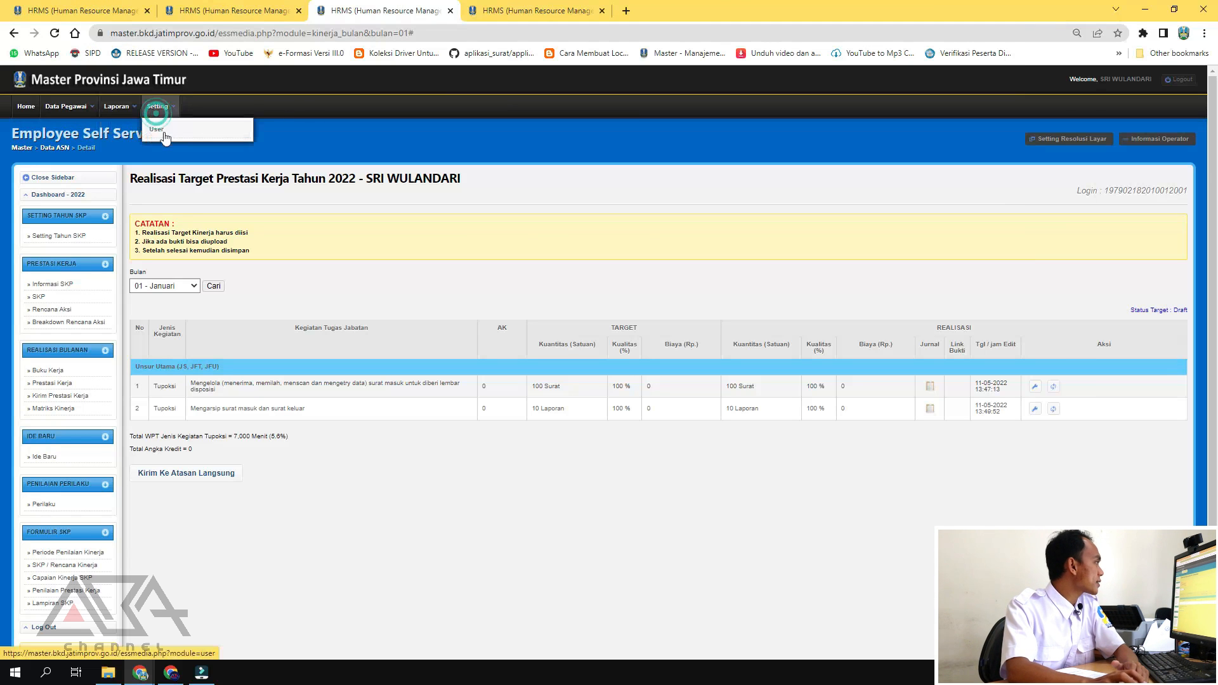
pyautogui.click(165, 136)
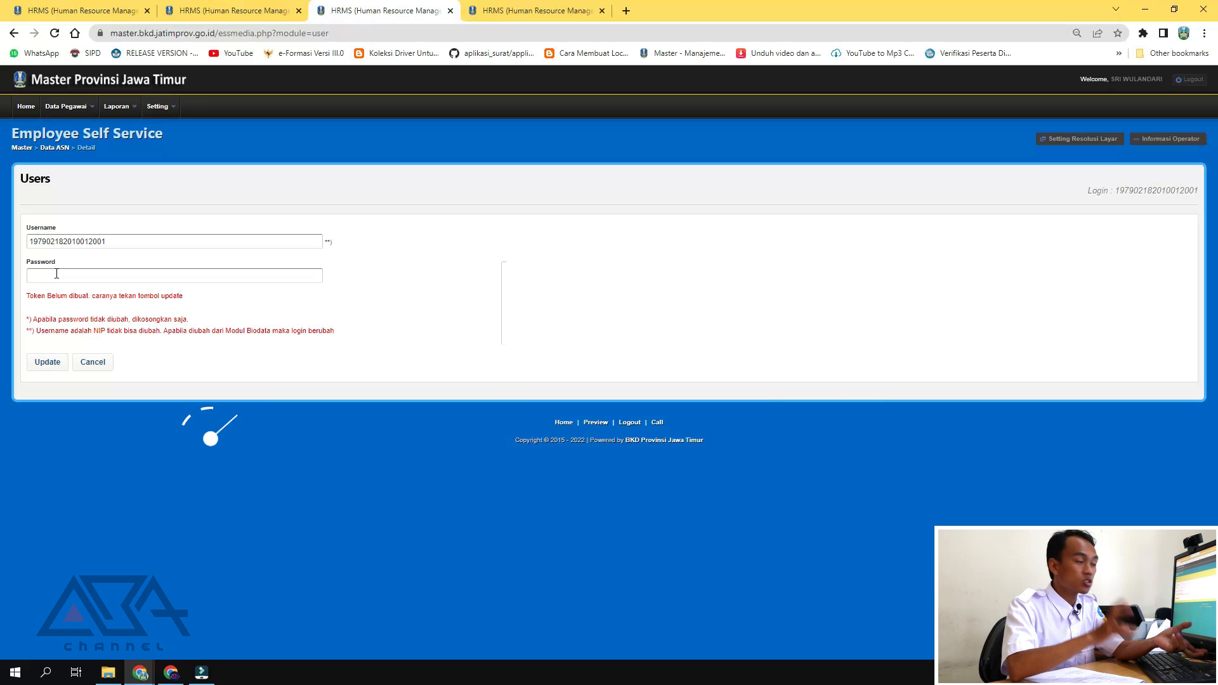
pyautogui.click(175, 275)
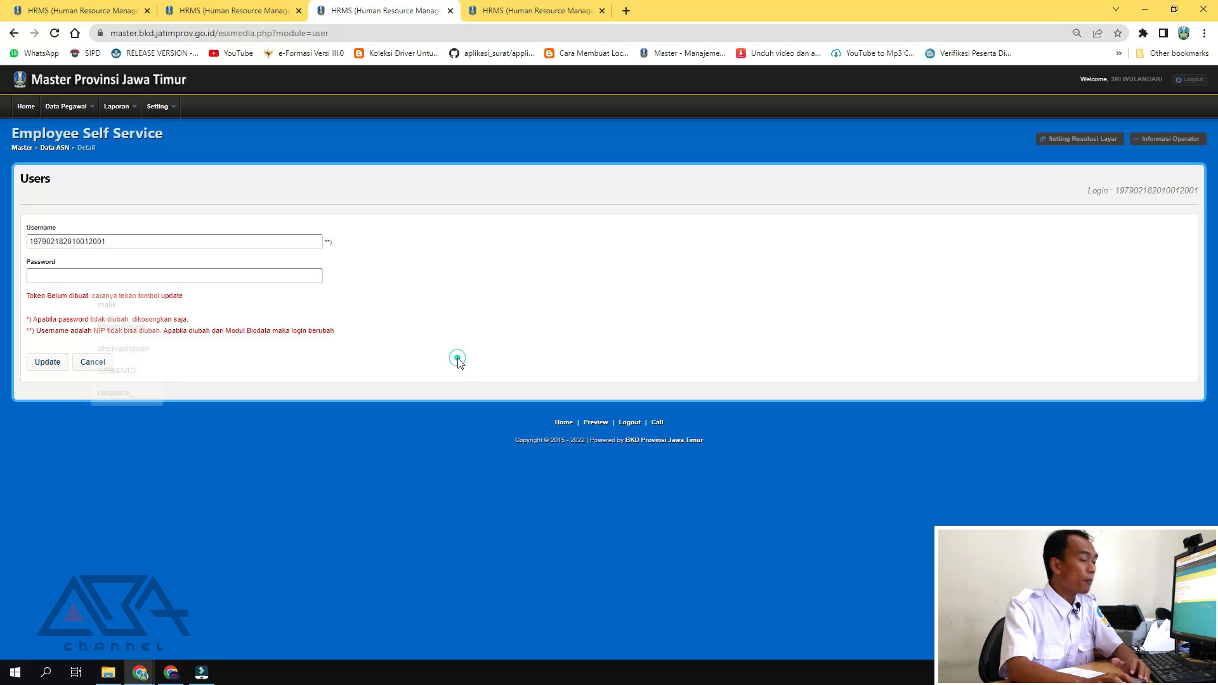
pyautogui.click(39, 362)
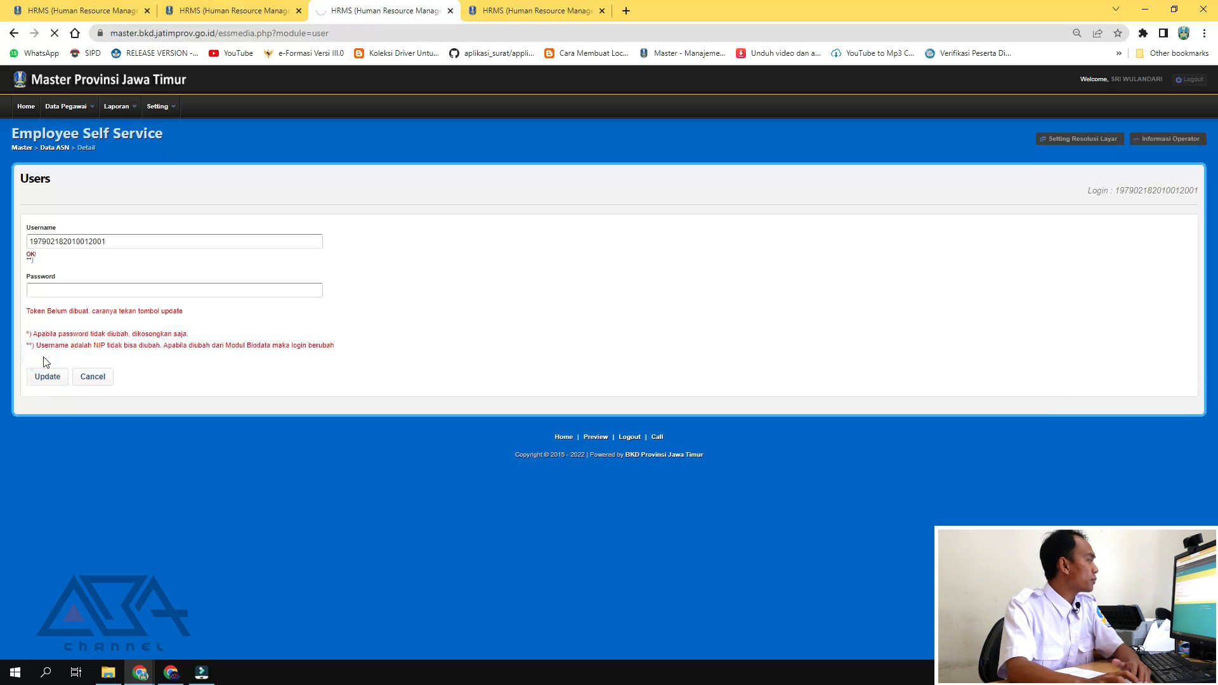
pyautogui.click(40, 376)
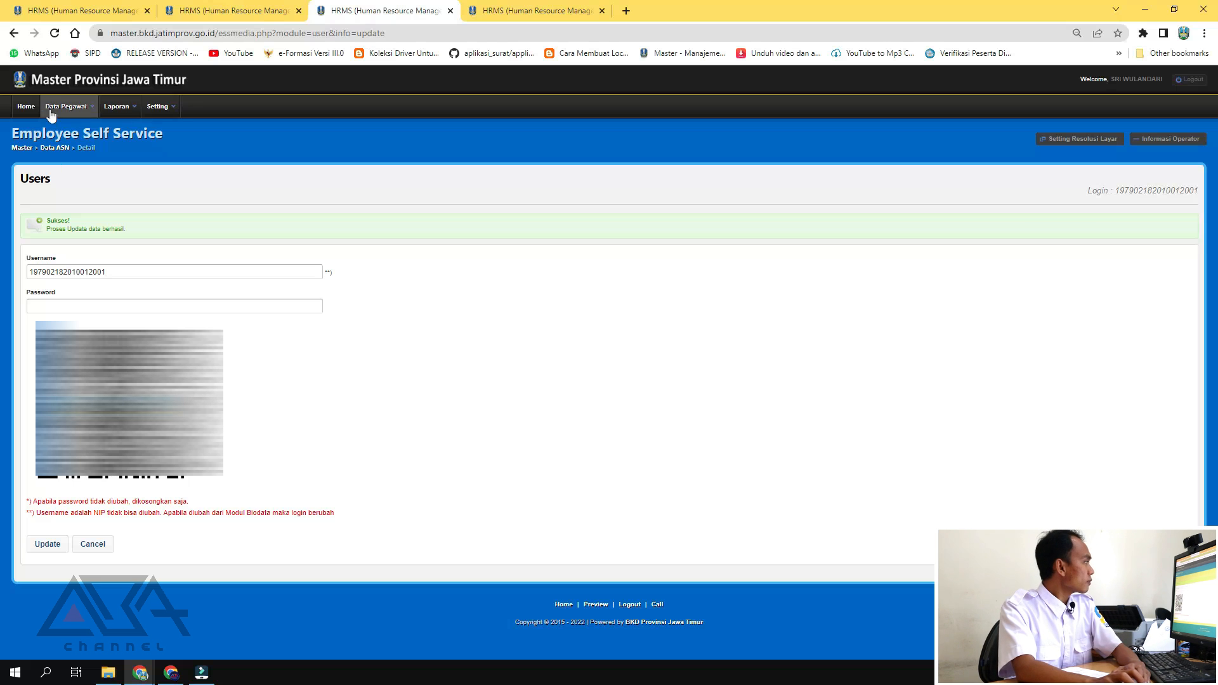
pyautogui.click(190, 11)
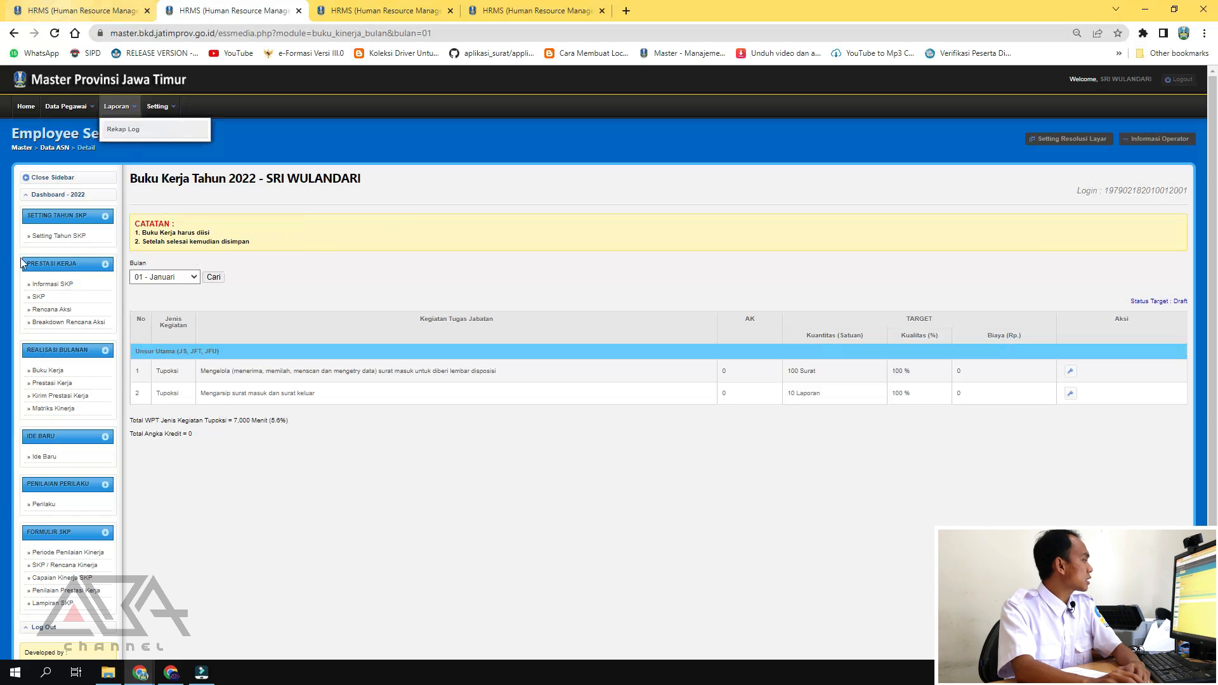
# Show January's Prestasi Kerja realisations and review the first task's journal report.
pyautogui.click(76, 382)
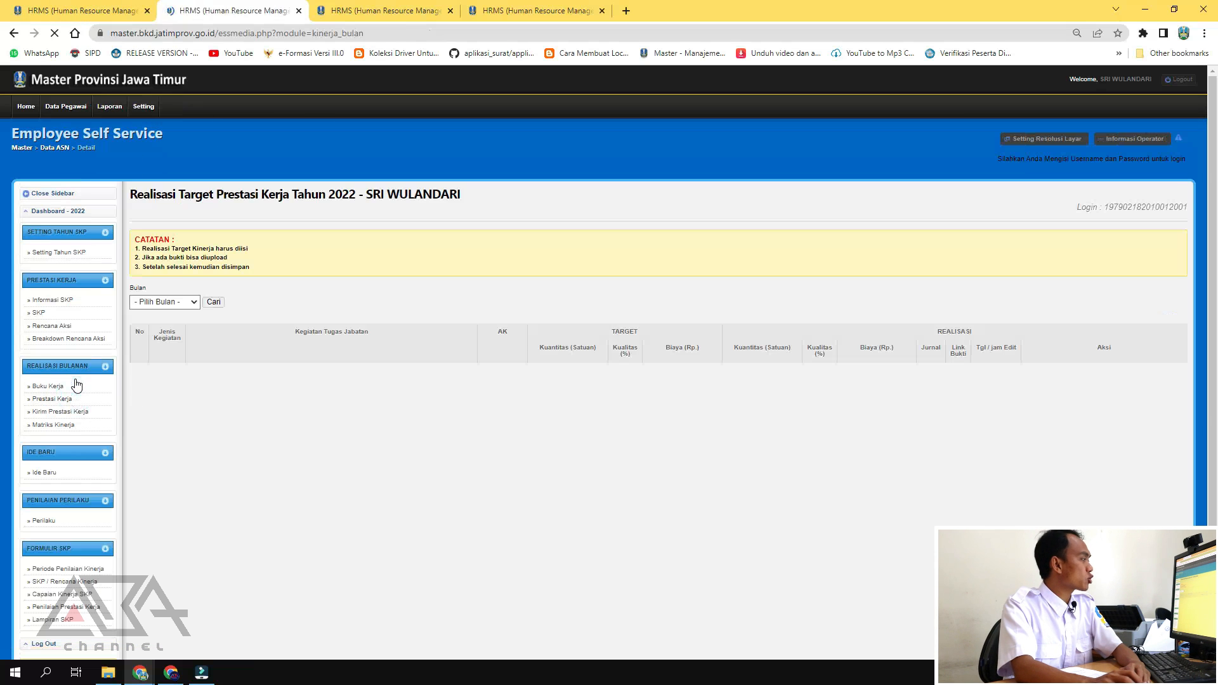
pyautogui.click(171, 304)
pyautogui.click(170, 308)
pyautogui.click(215, 287)
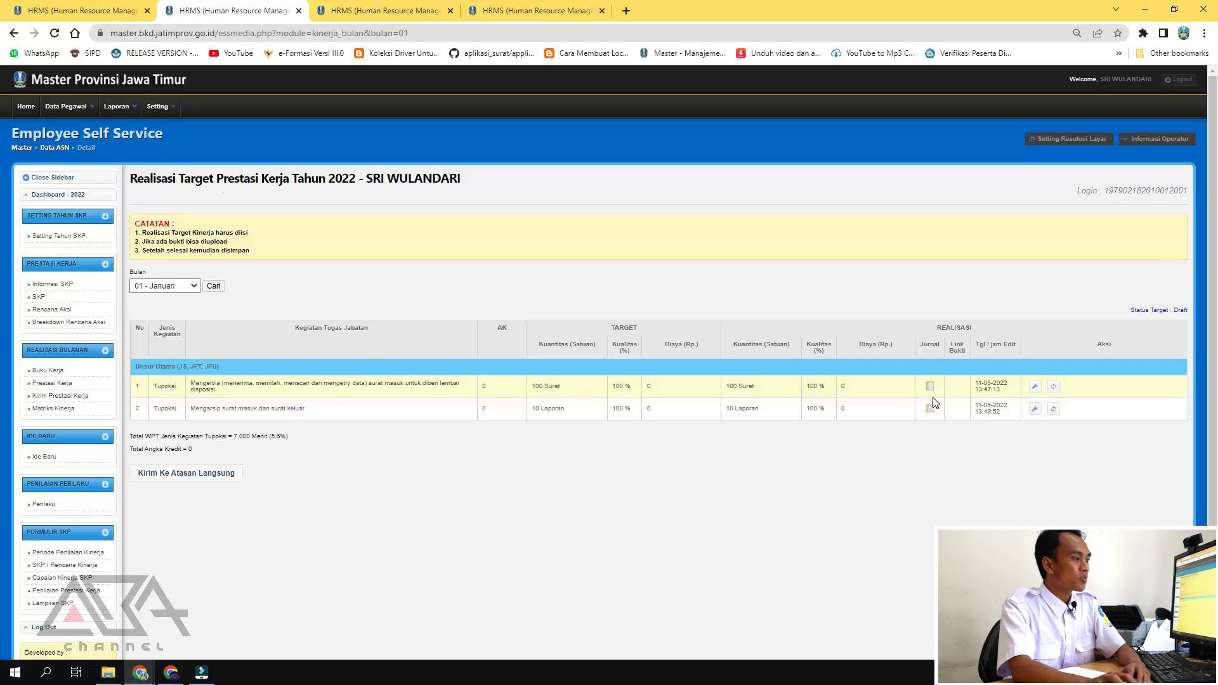
pyautogui.click(929, 386)
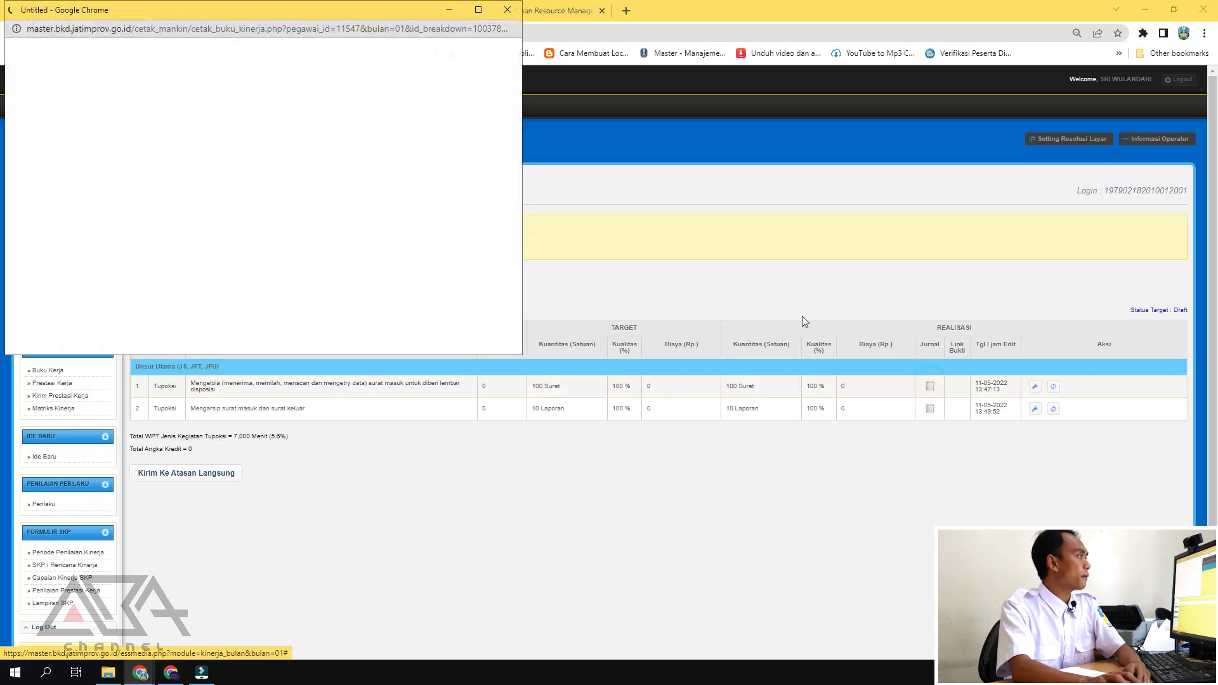
pyautogui.scroll(-5, 402, 171)
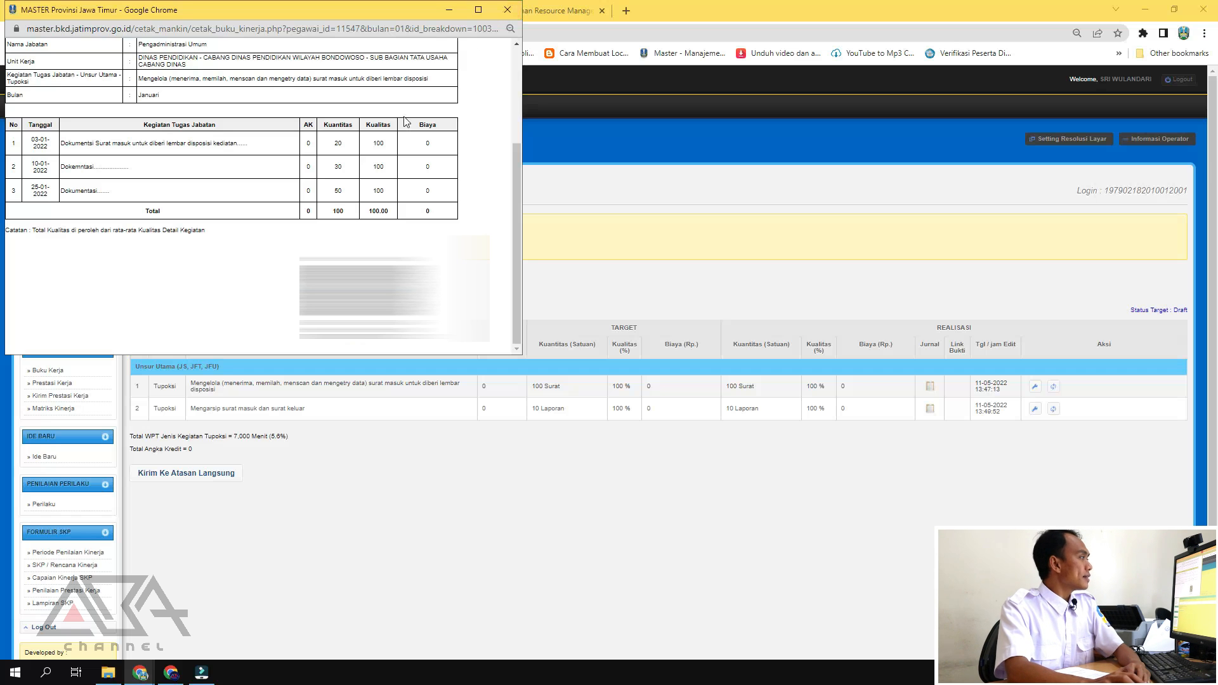
pyautogui.scroll(3, 320, 194)
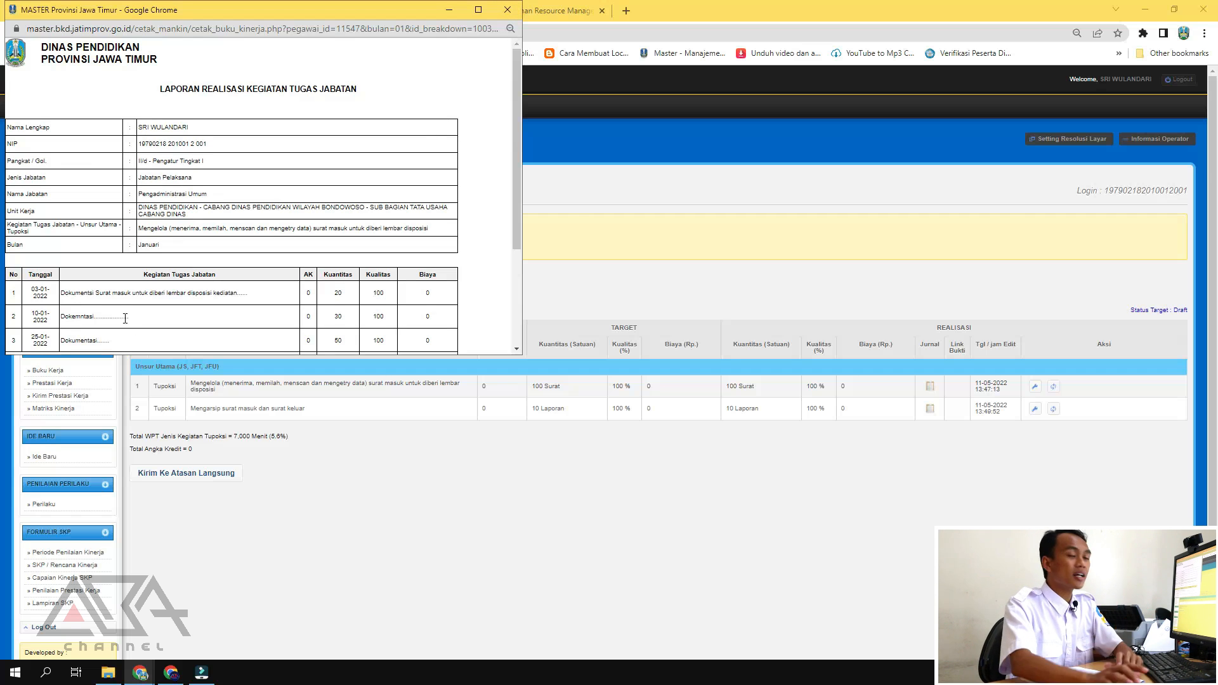
pyautogui.scroll(-3, 168, 314)
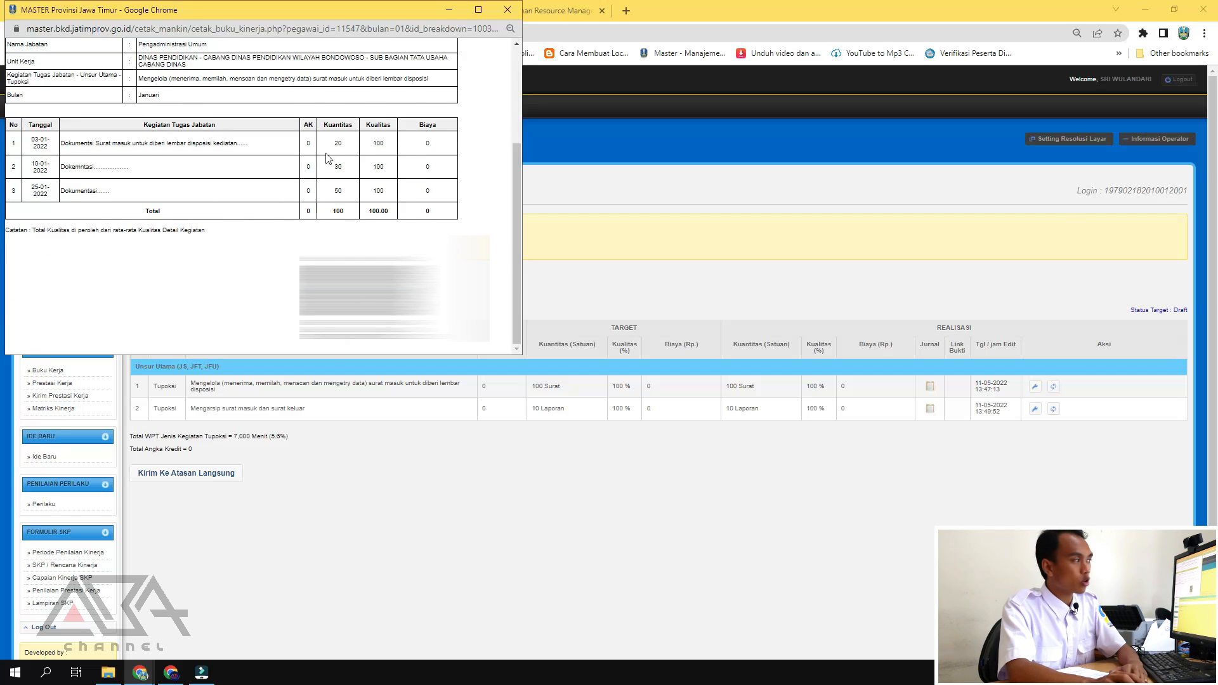
pyautogui.click(507, 9)
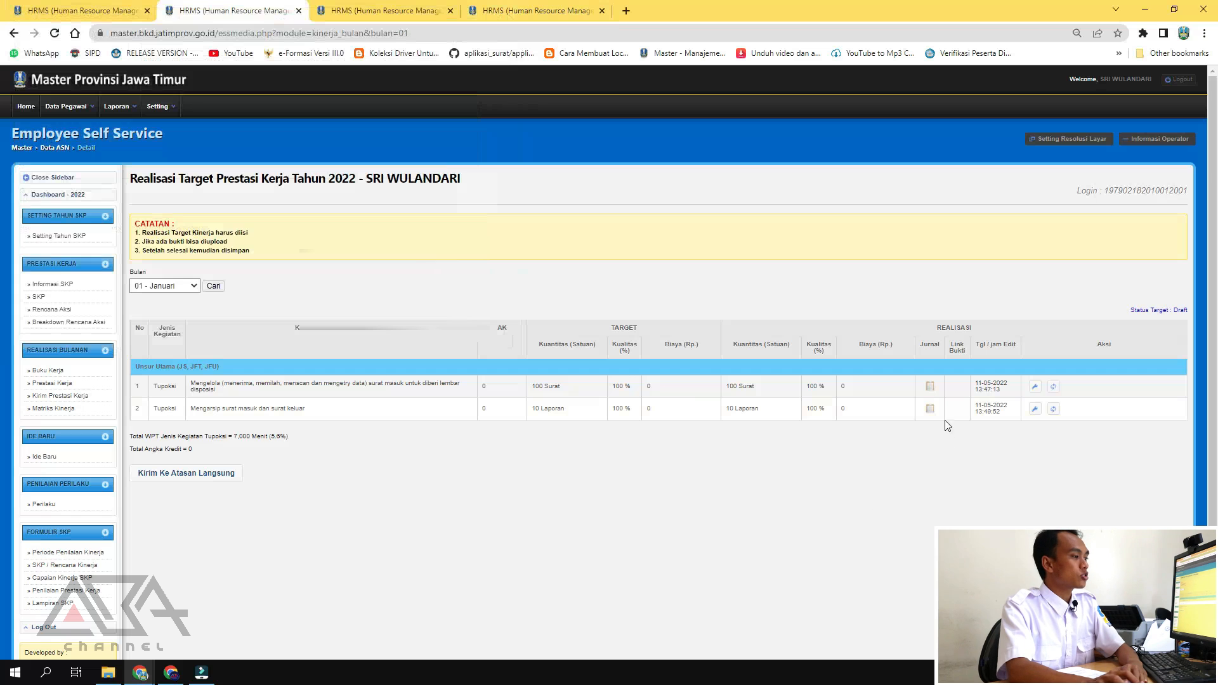
# Review the second task's January journal report and close it.
pyautogui.click(930, 408)
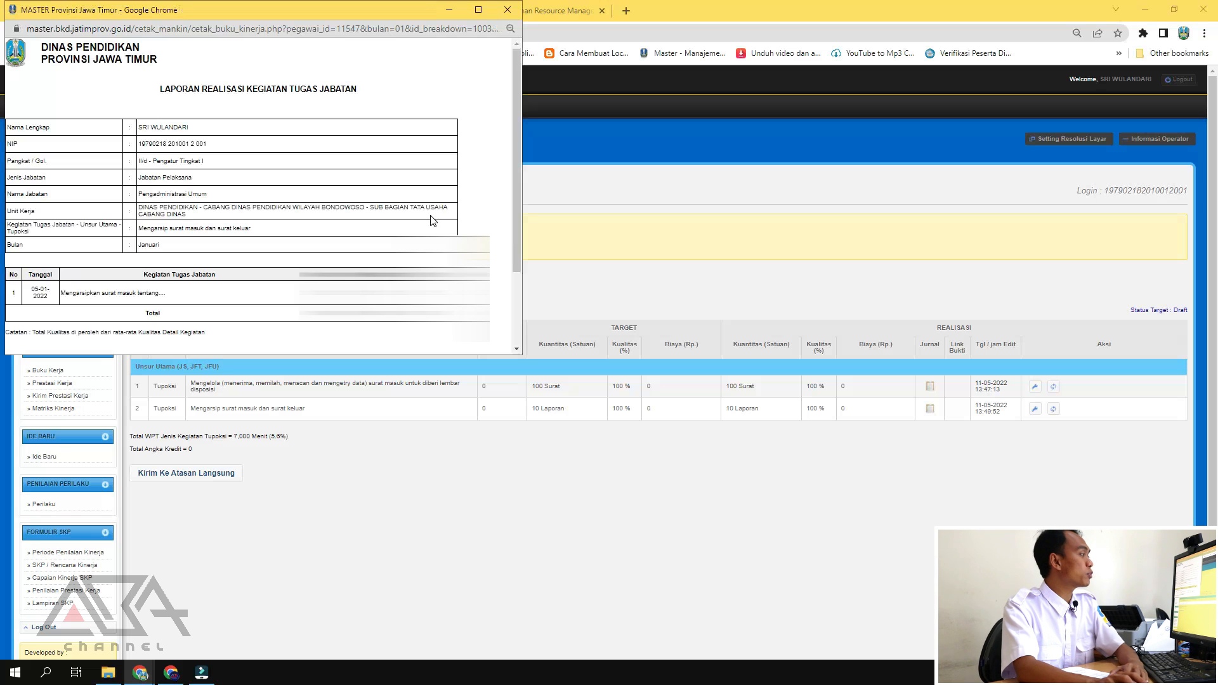
pyautogui.scroll(-5, 433, 222)
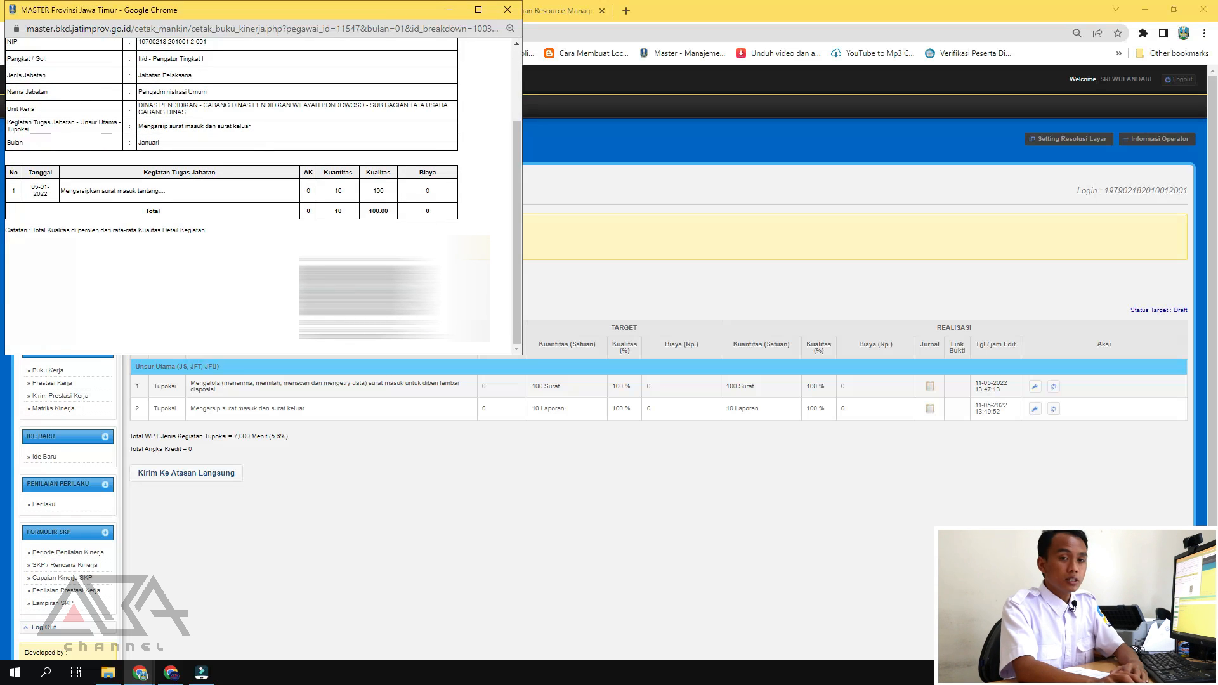
pyautogui.click(508, 10)
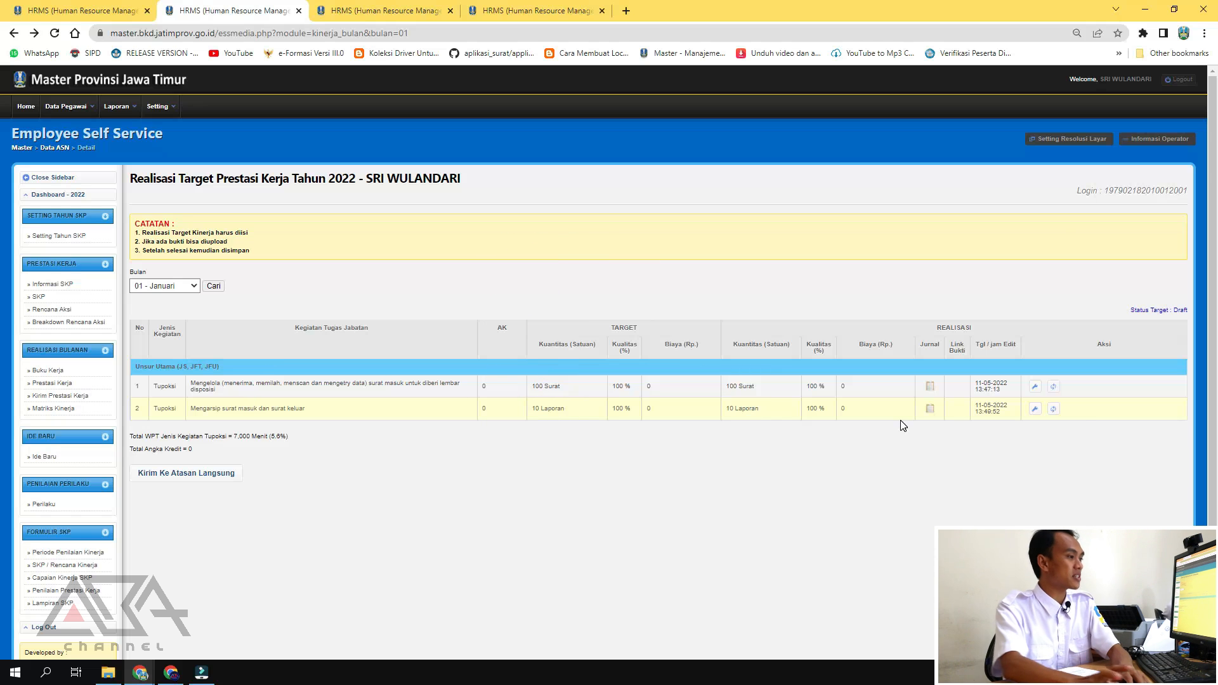
# Save a saved Google Drive folder link as Link Bukti on the 100 Surat realisation, then verify it opens.
pyautogui.click(1035, 386)
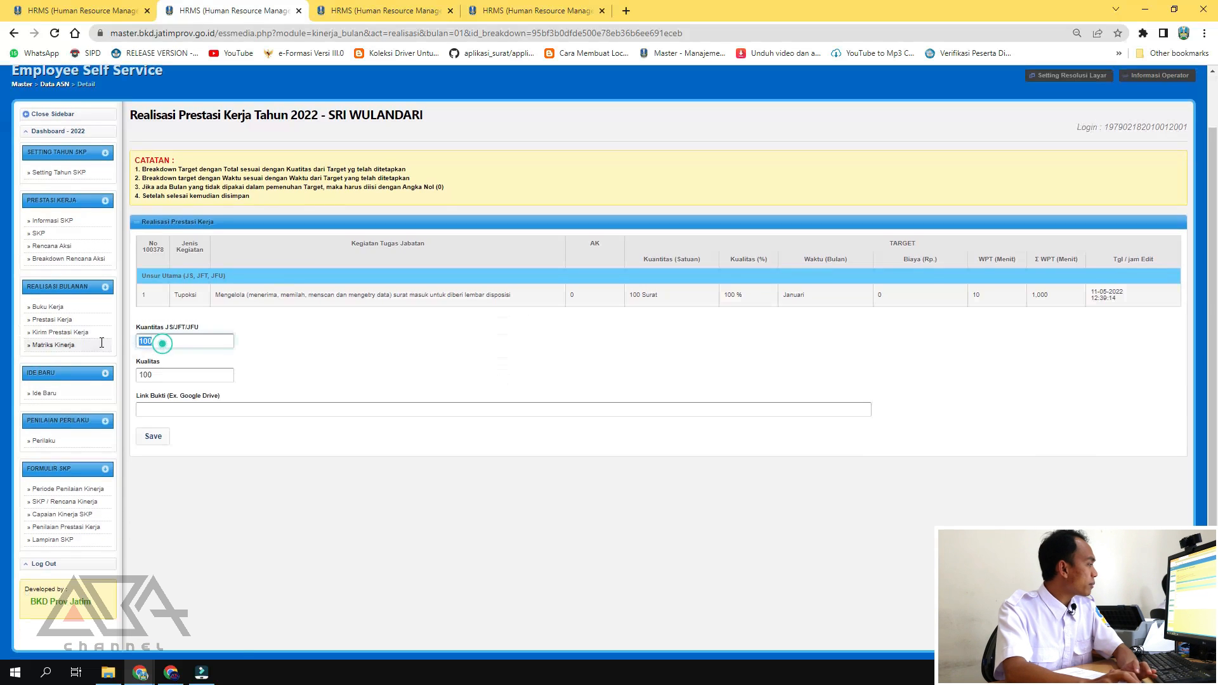
pyautogui.click(211, 379)
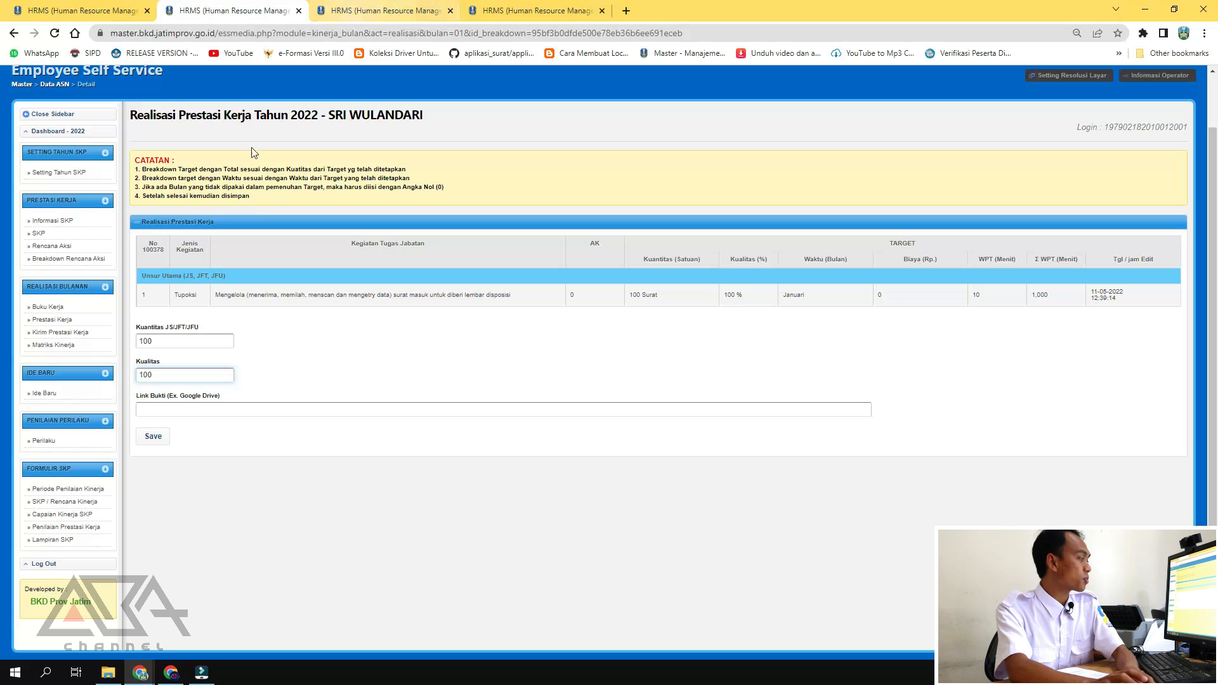
pyautogui.click(198, 410)
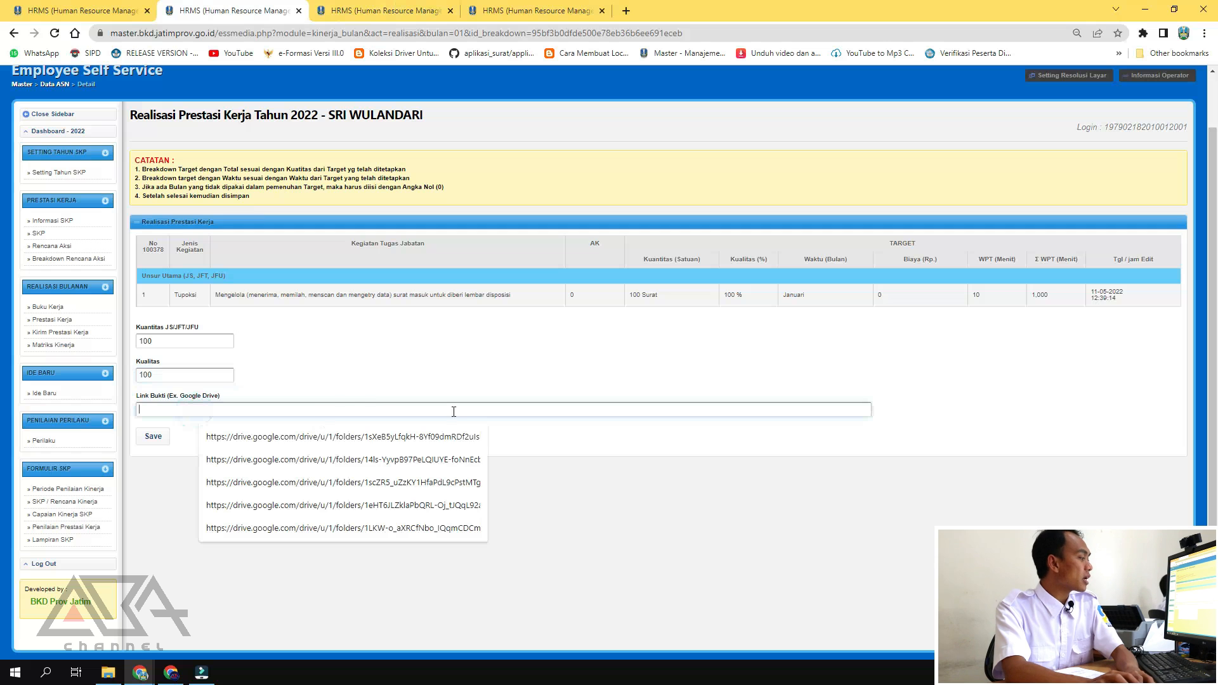
pyautogui.click(422, 436)
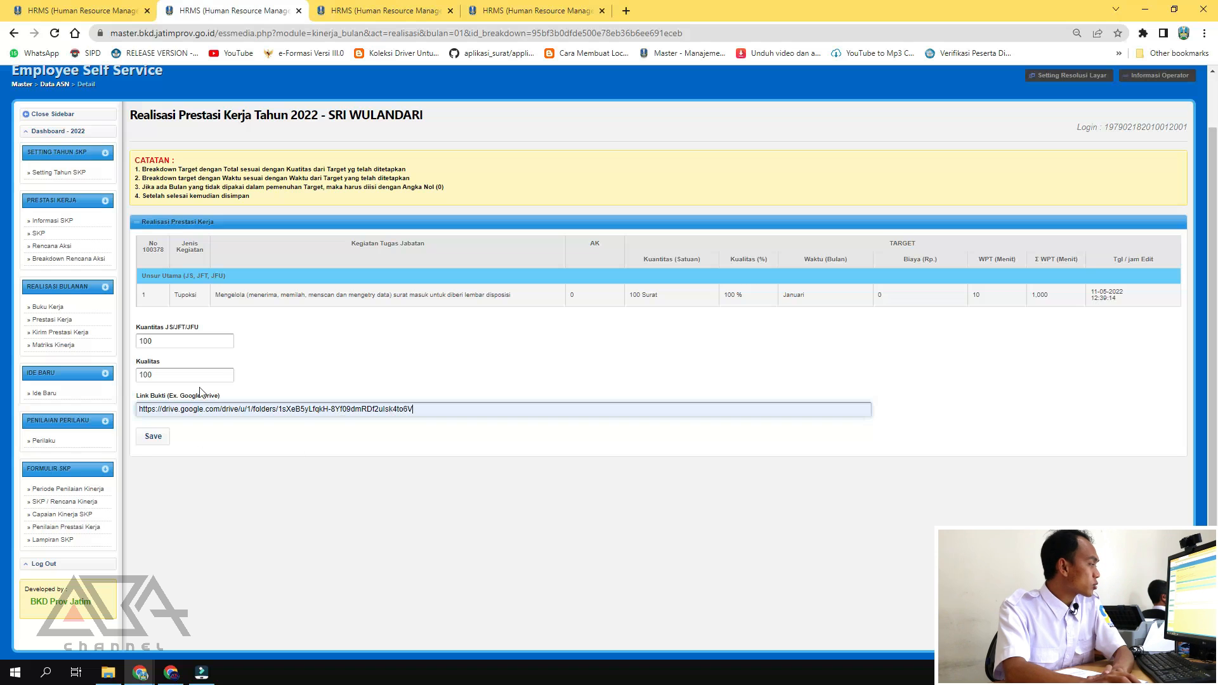
pyautogui.click(144, 443)
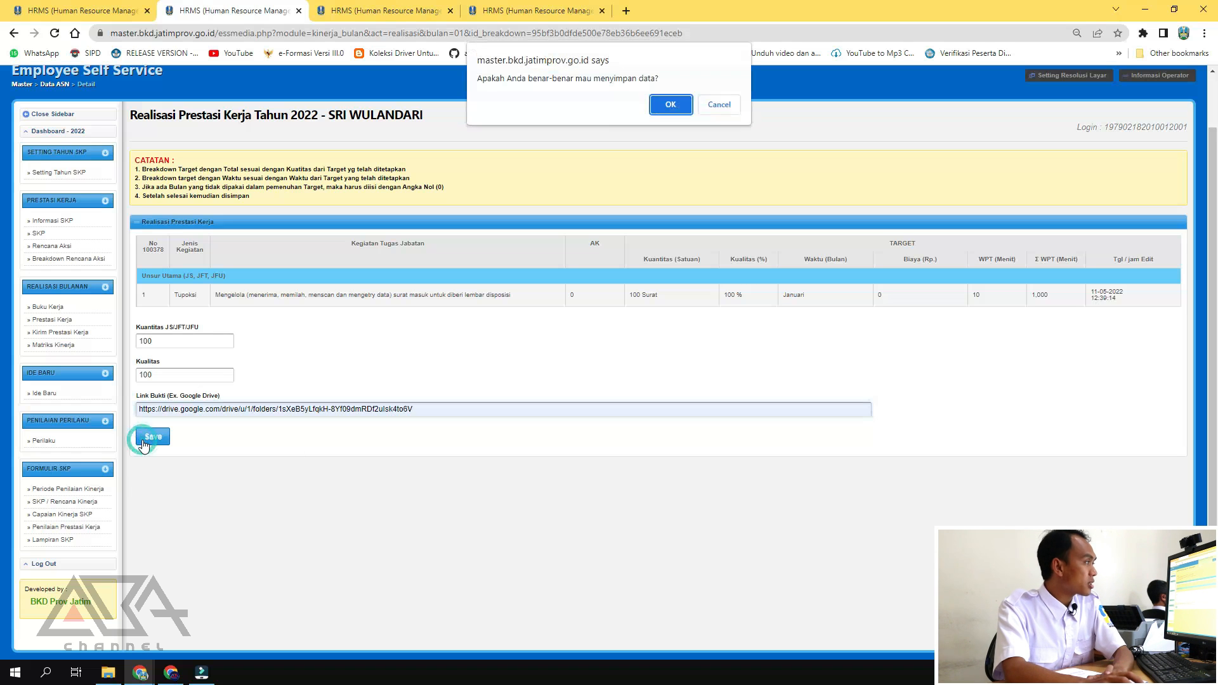
pyautogui.click(666, 104)
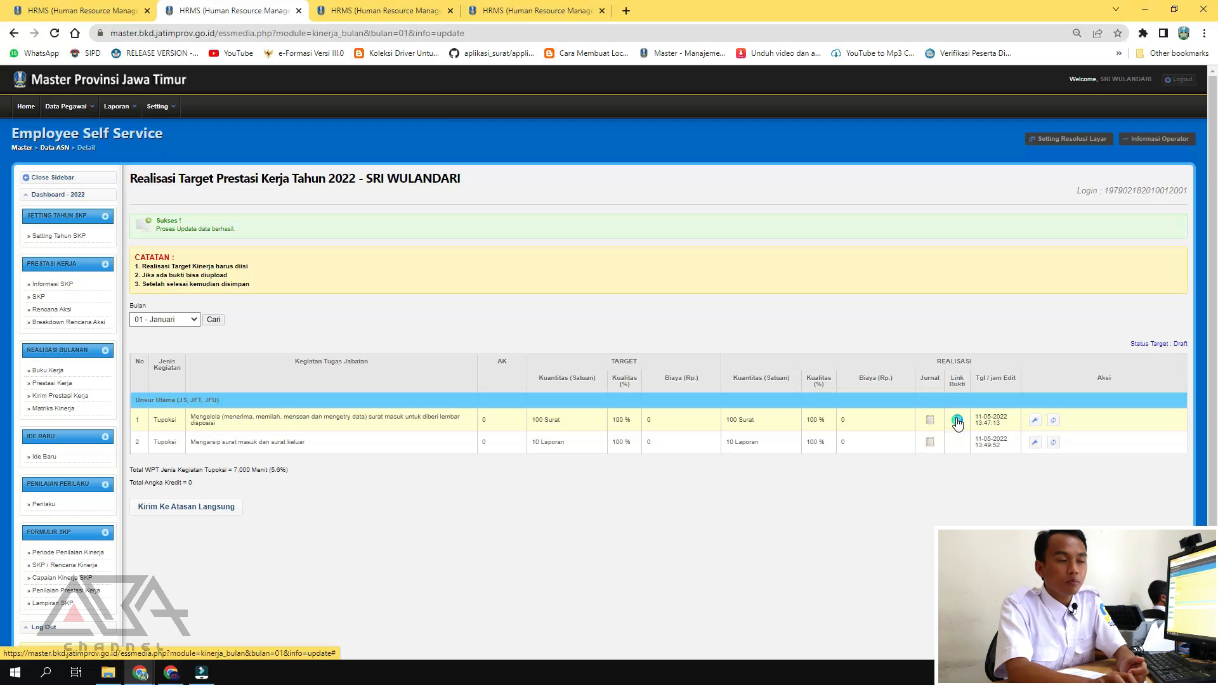
pyautogui.click(958, 421)
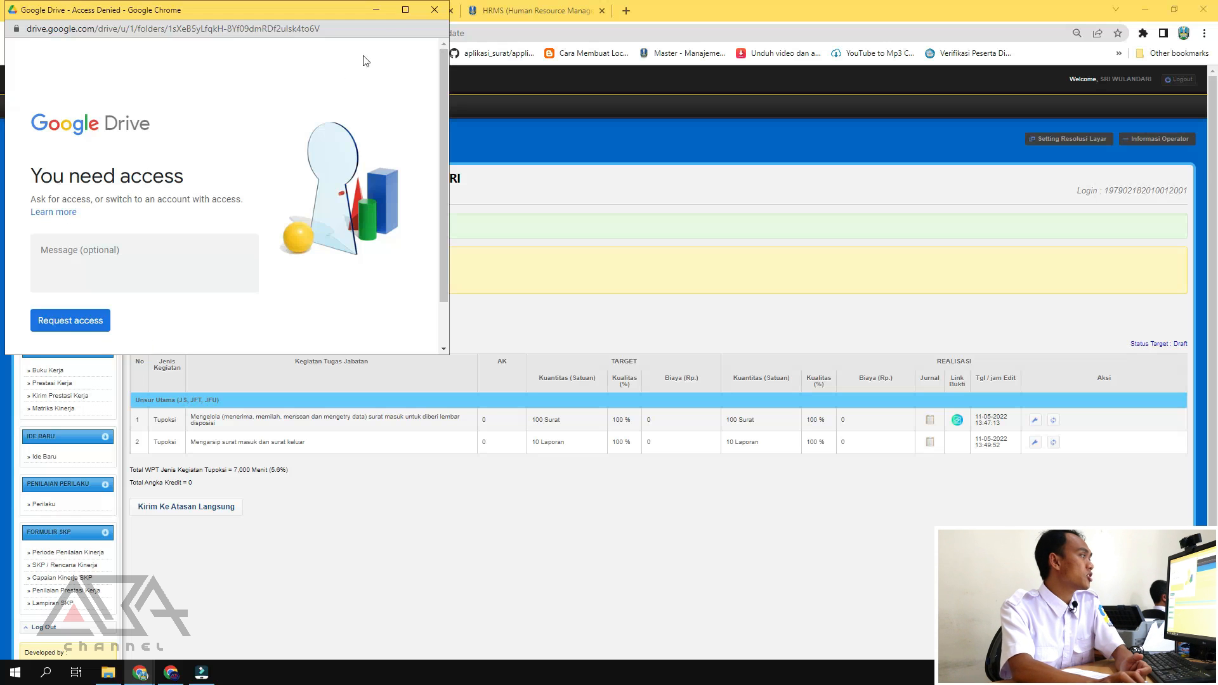
pyautogui.click(433, 8)
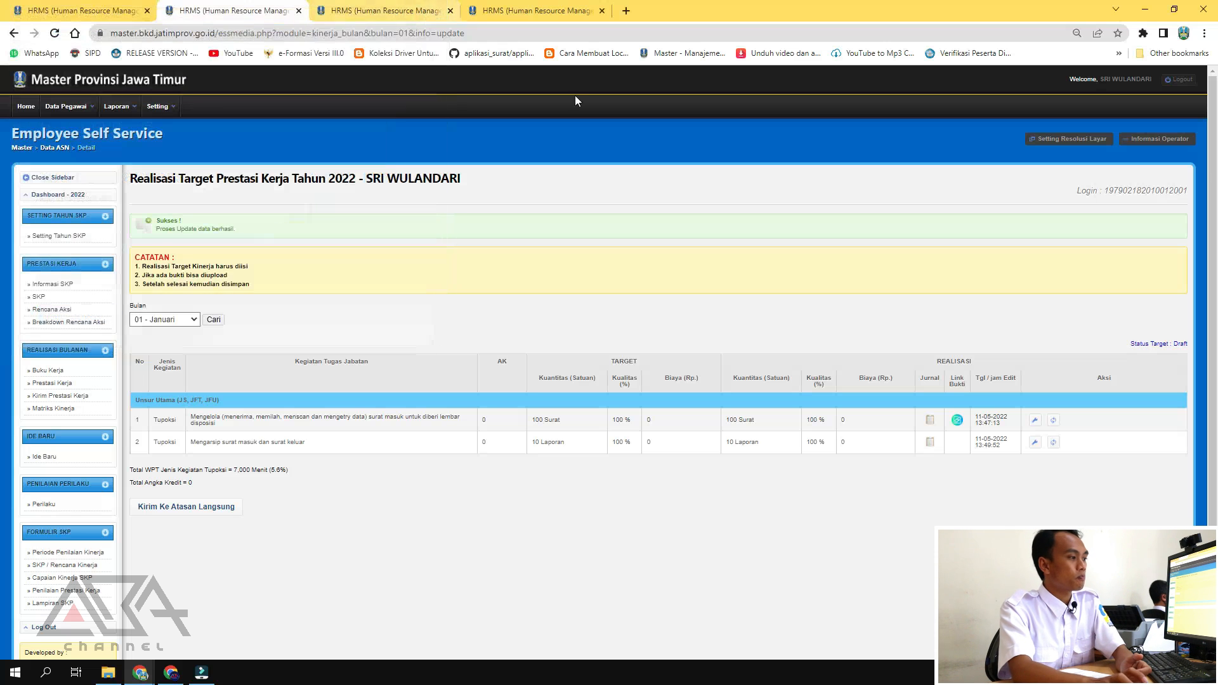
# Put a saved Google Drive link in Link Bukti for the 10 Laporan realisation and confirm saving.
pyautogui.click(1035, 443)
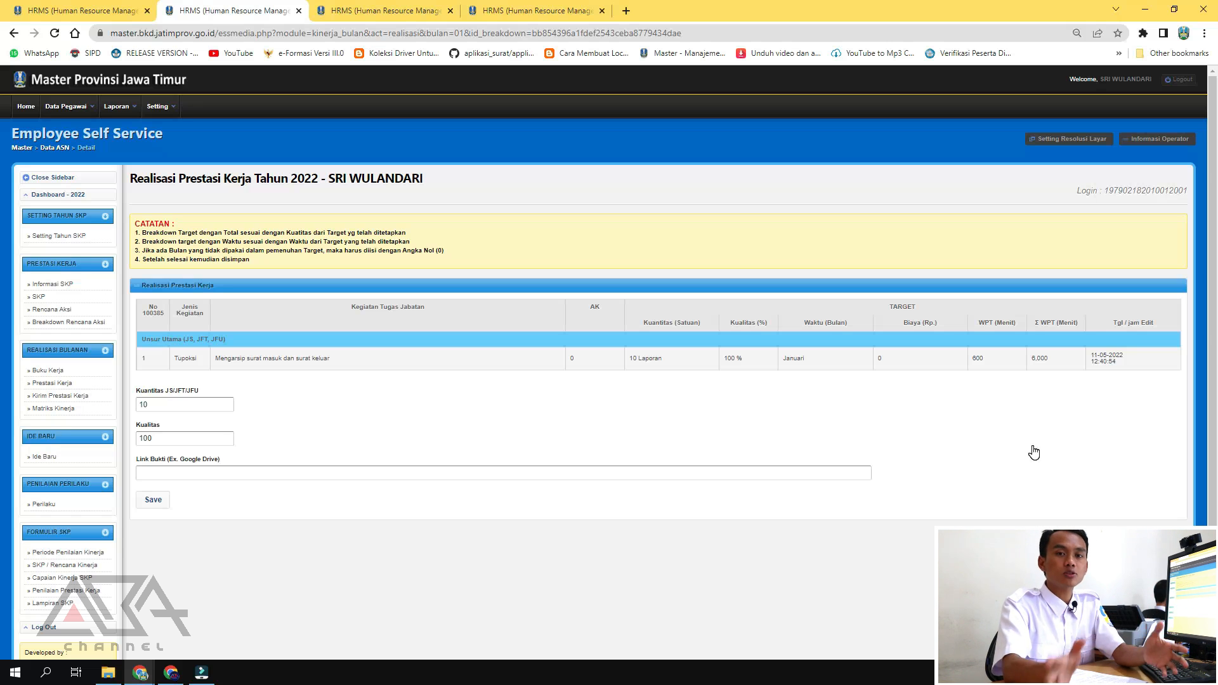
pyautogui.click(288, 473)
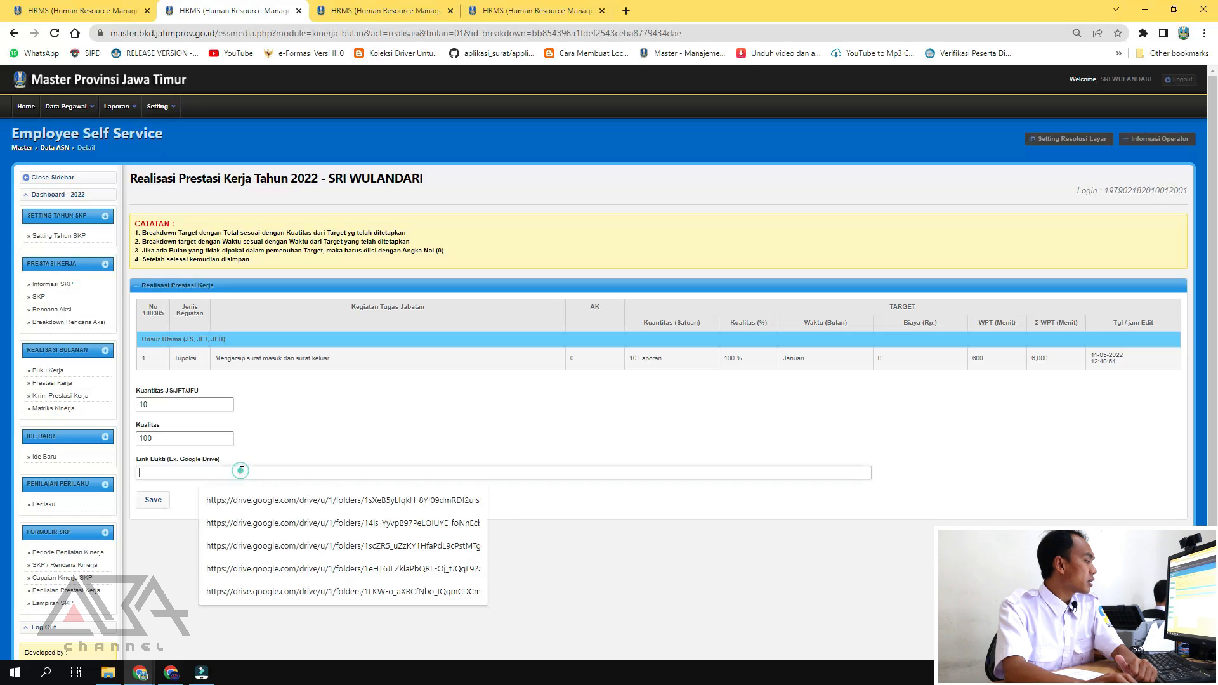
pyautogui.click(236, 540)
pyautogui.click(153, 501)
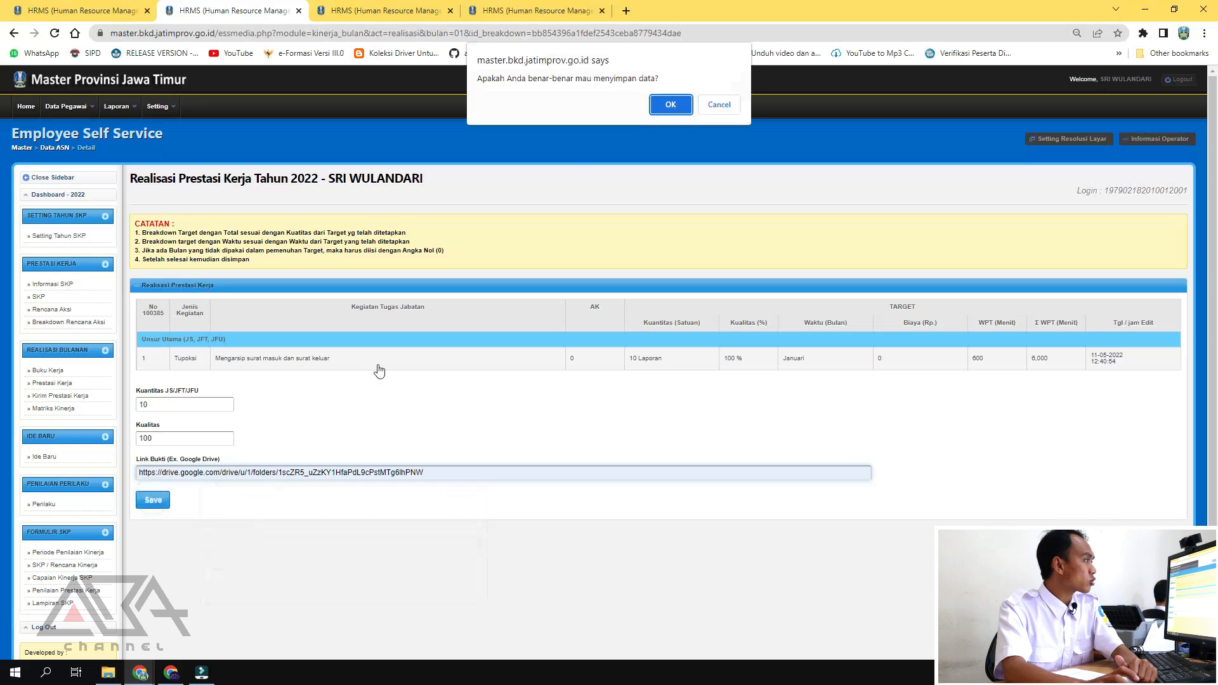
pyautogui.click(671, 105)
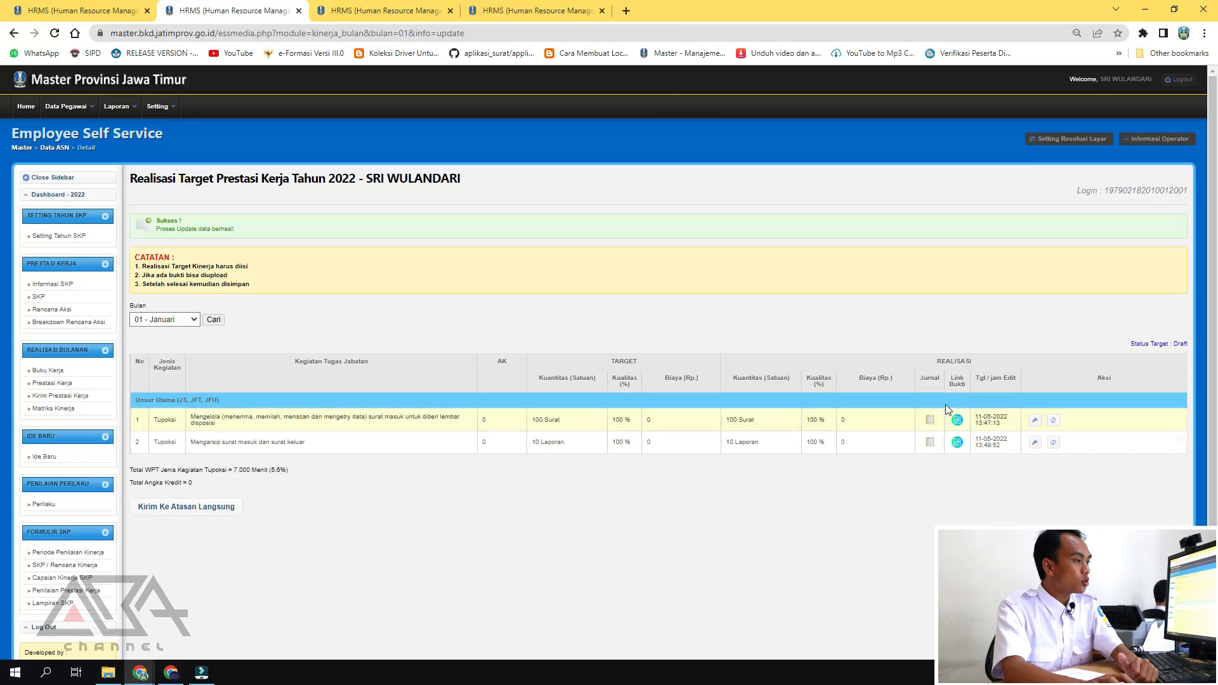
# Send January's realisation to the direct supervisor, then accept the approved assessment (Menerima) and save.
pyautogui.click(183, 509)
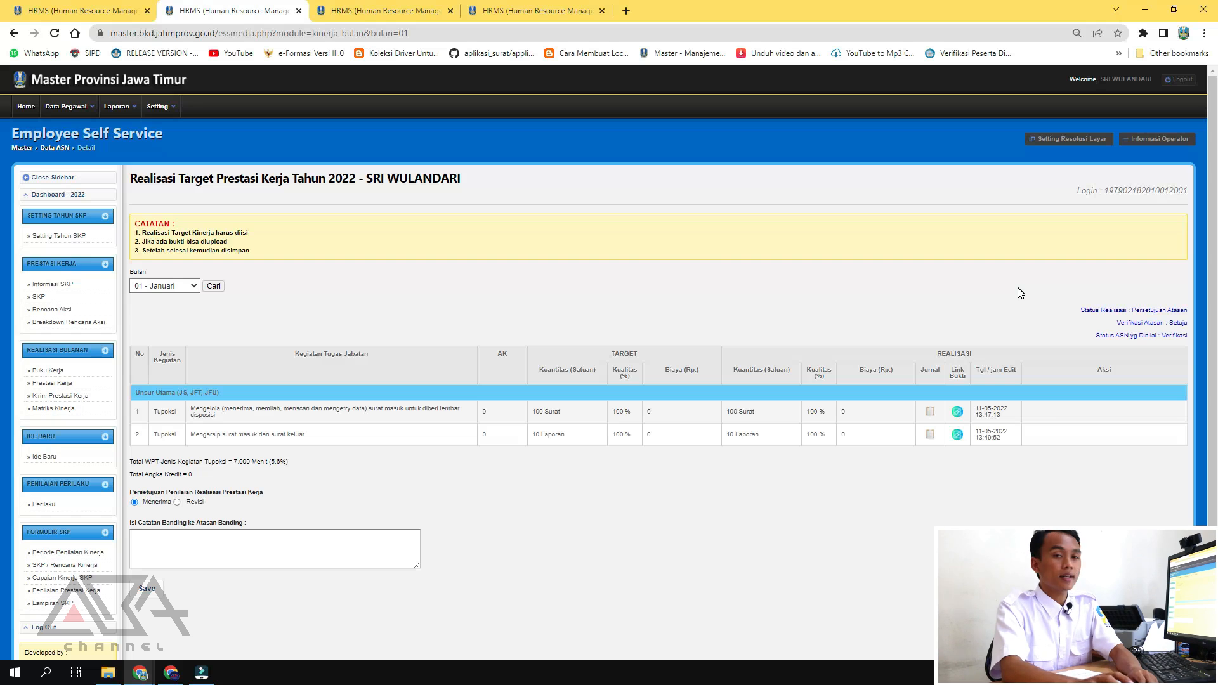
pyautogui.moveTo(1103, 324); pyautogui.dragTo(1196, 330)
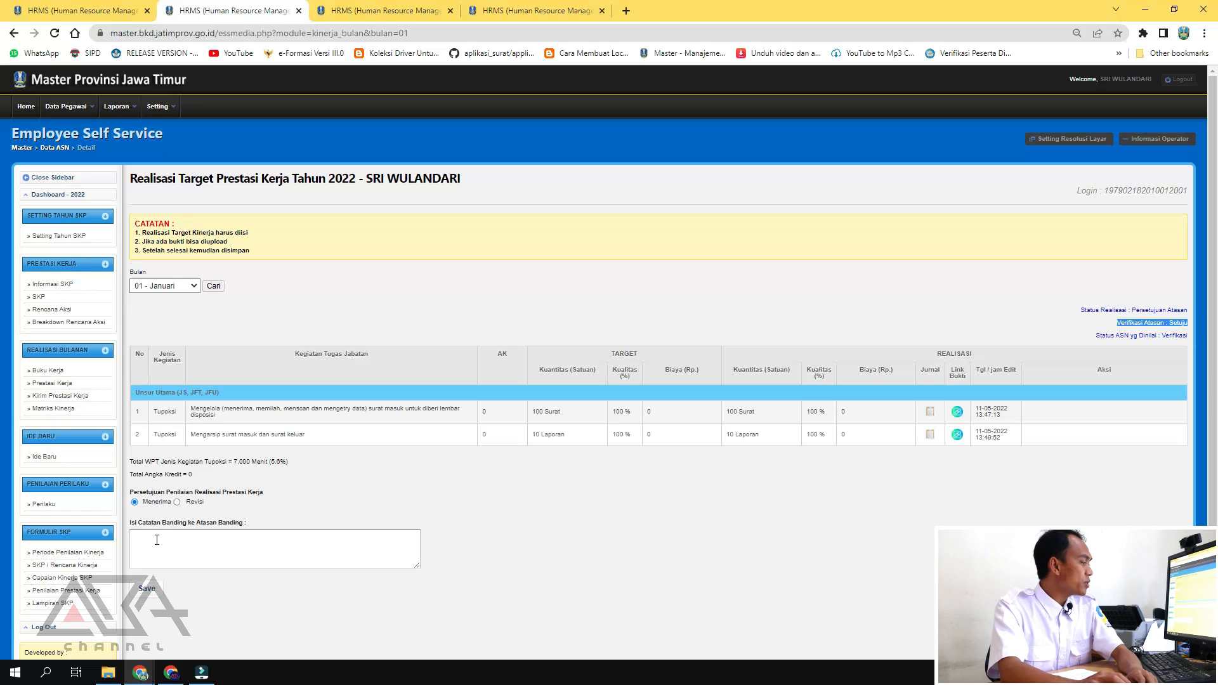
pyautogui.click(147, 501)
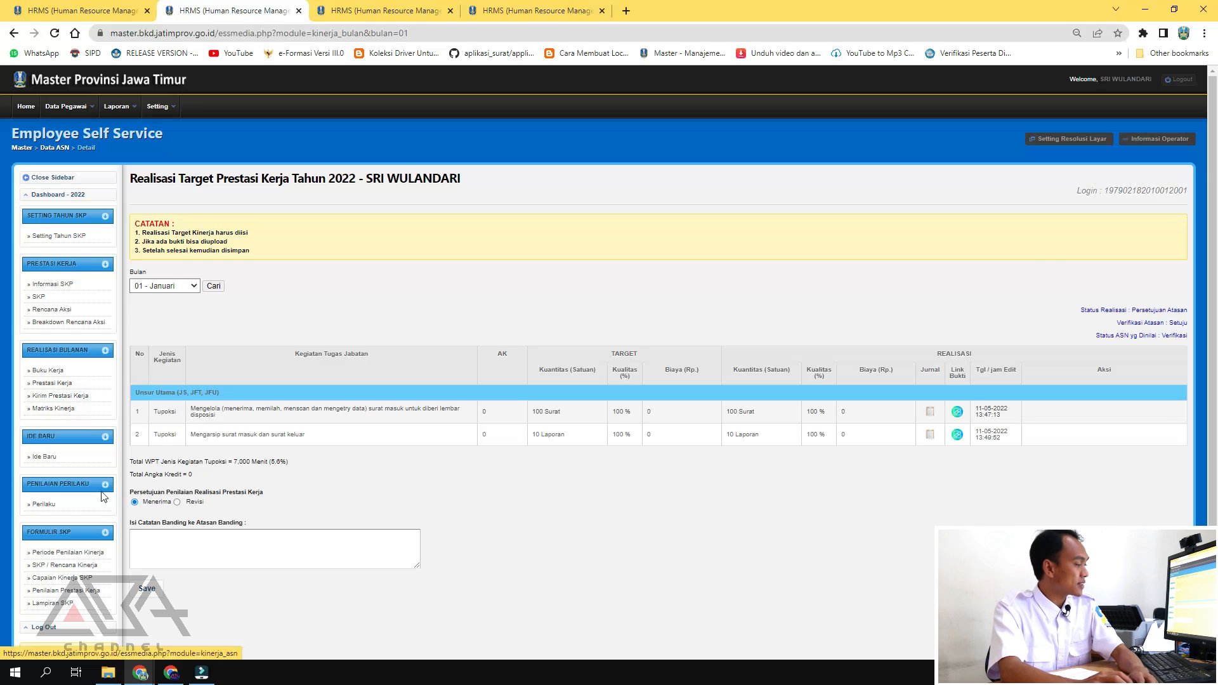
pyautogui.click(151, 588)
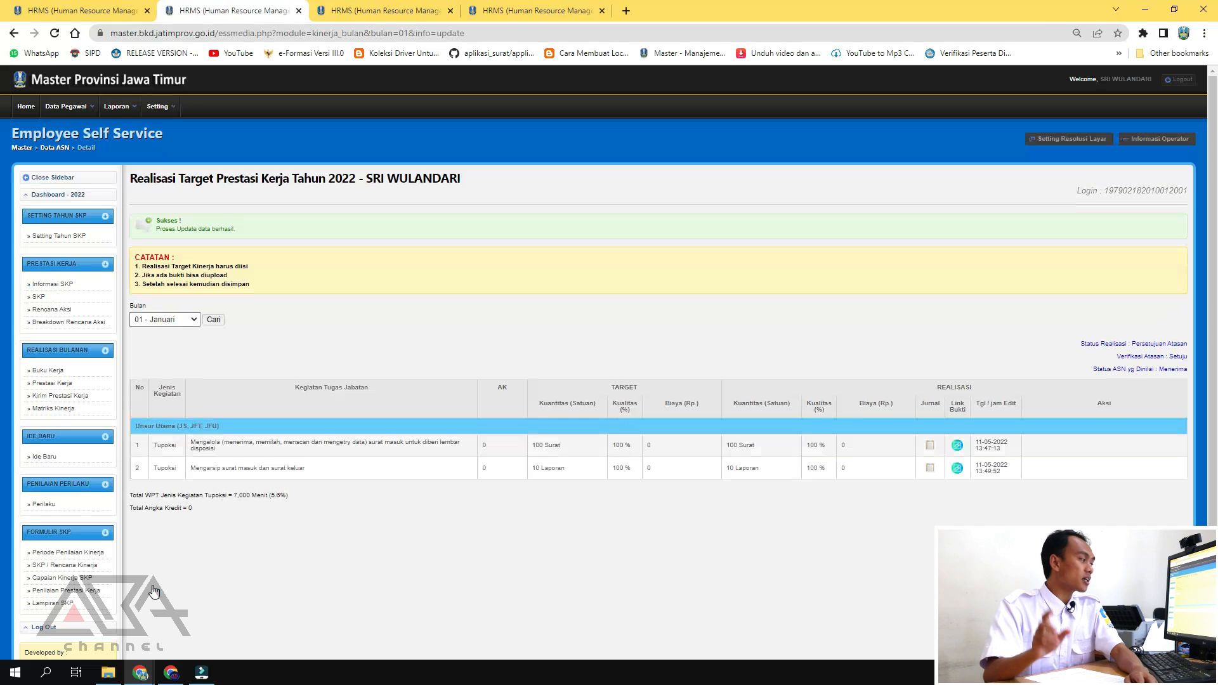
# Show January 2022 Hasil Prestasi Kerja results, with both Tupoksi tasks scored 100 and a 100 average.
pyautogui.click(76, 400)
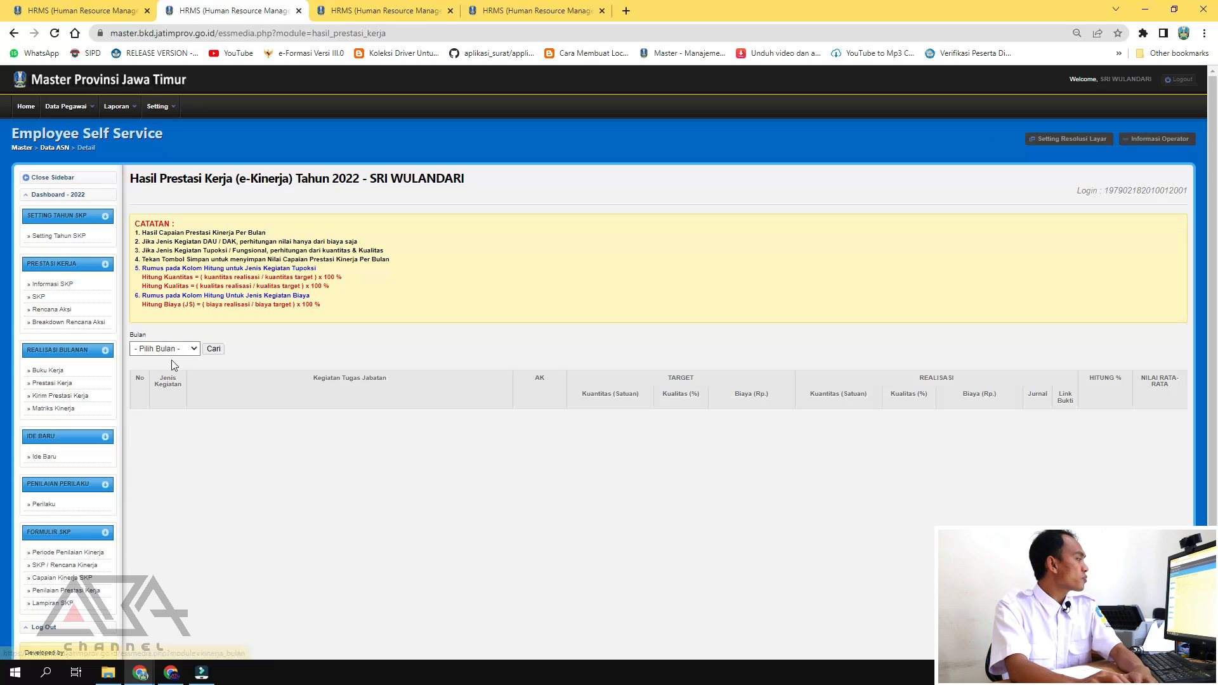
pyautogui.click(166, 349)
pyautogui.click(156, 367)
pyautogui.click(211, 349)
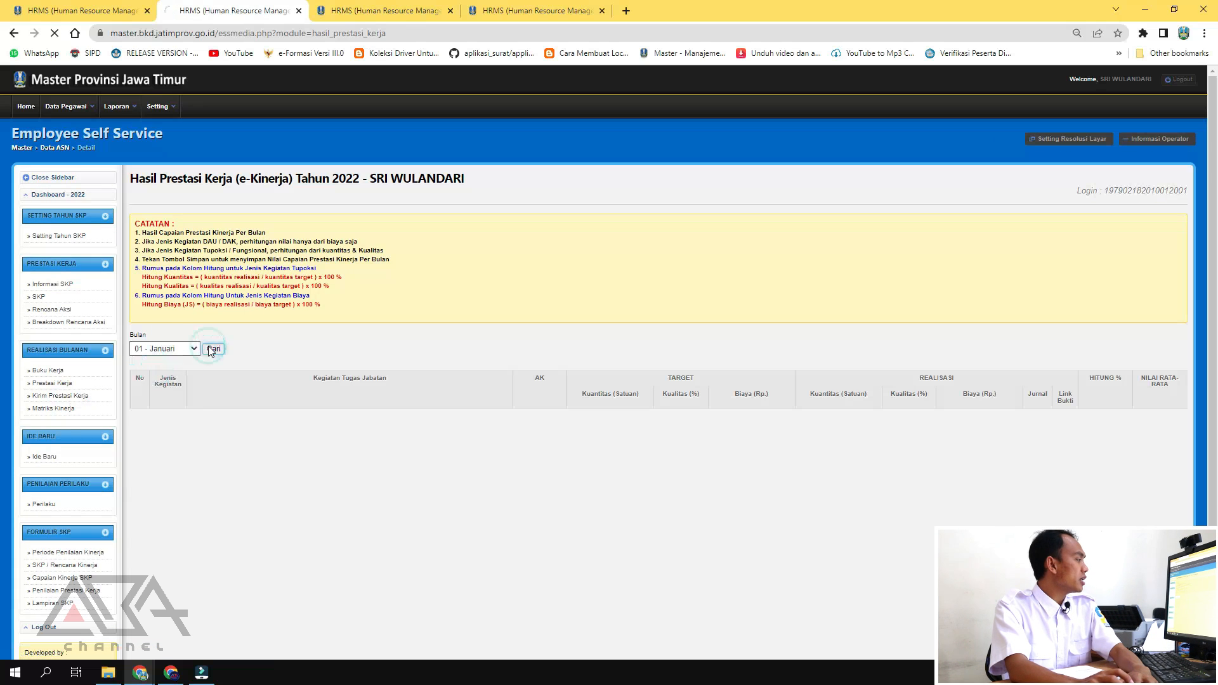
pyautogui.scroll(-2, 183, 543)
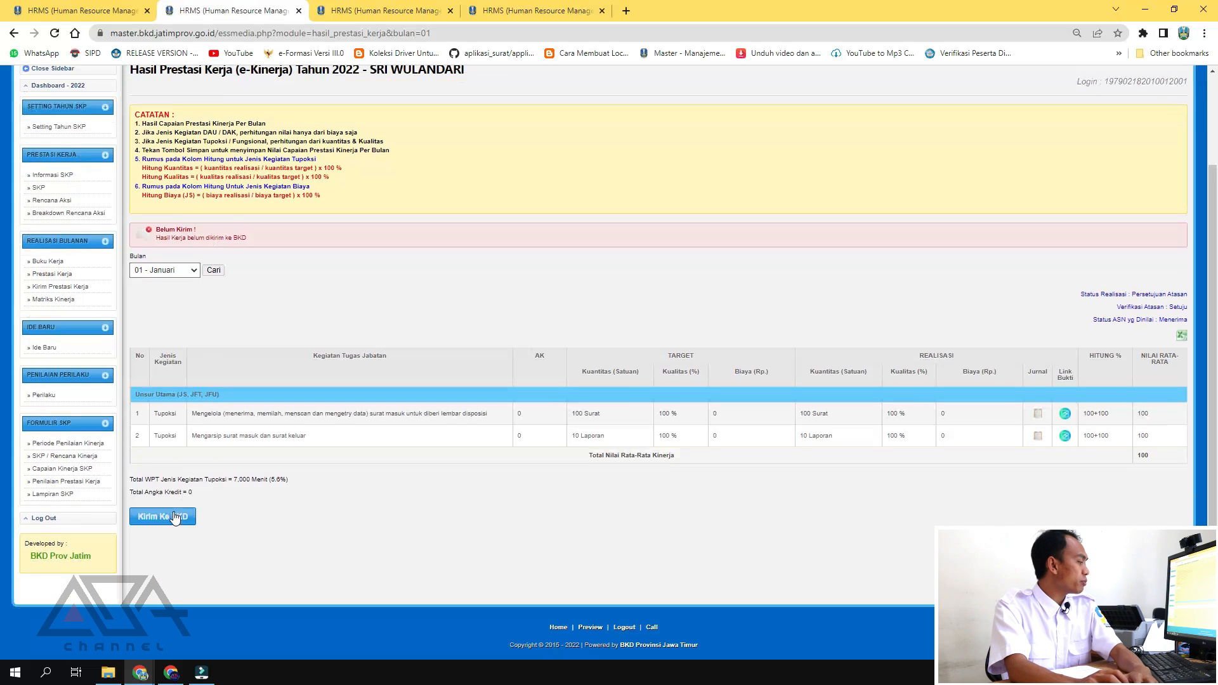